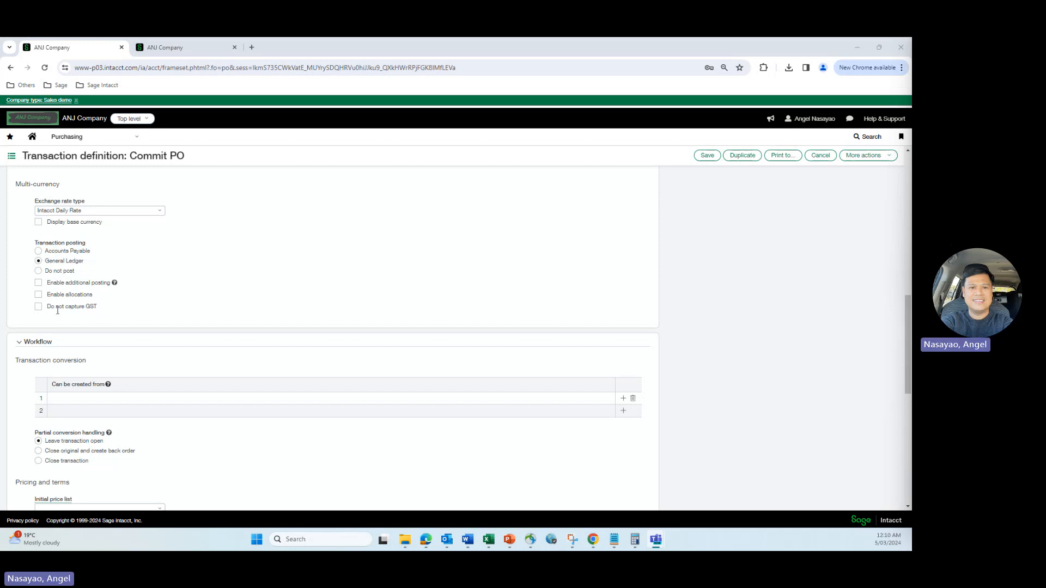
- Highlight the Do not capture GST option in the Commit PO transaction definition, and duplicate its browser tab
{"action": "left_click_drag", "start_coordinate": [48, 307], "coordinate": [100, 309]}
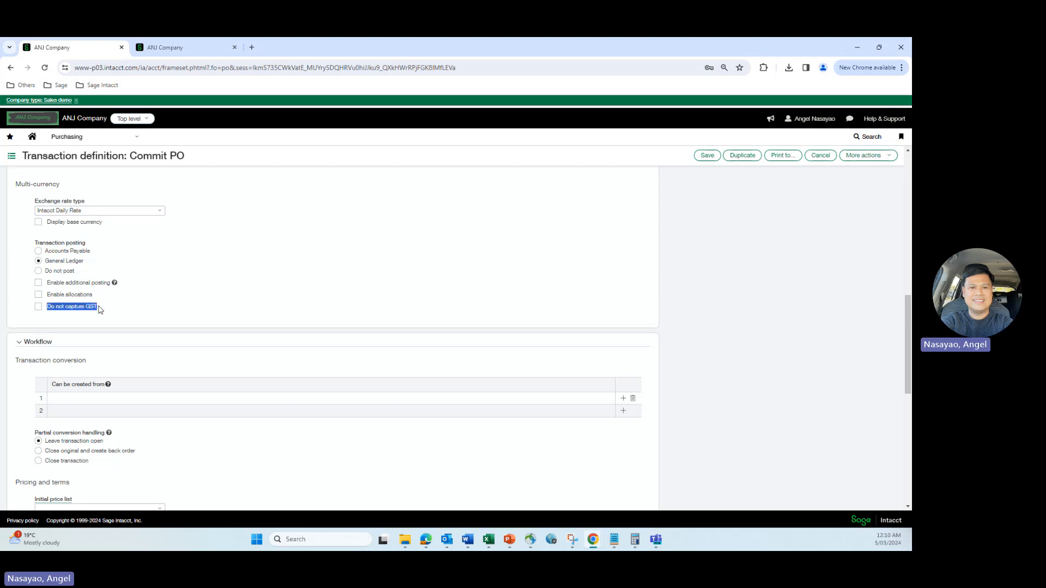
{"action": "left_click", "coordinate": [216, 289]}
{"action": "right_click", "coordinate": [82, 47]}
{"action": "left_click", "coordinate": [118, 131]}
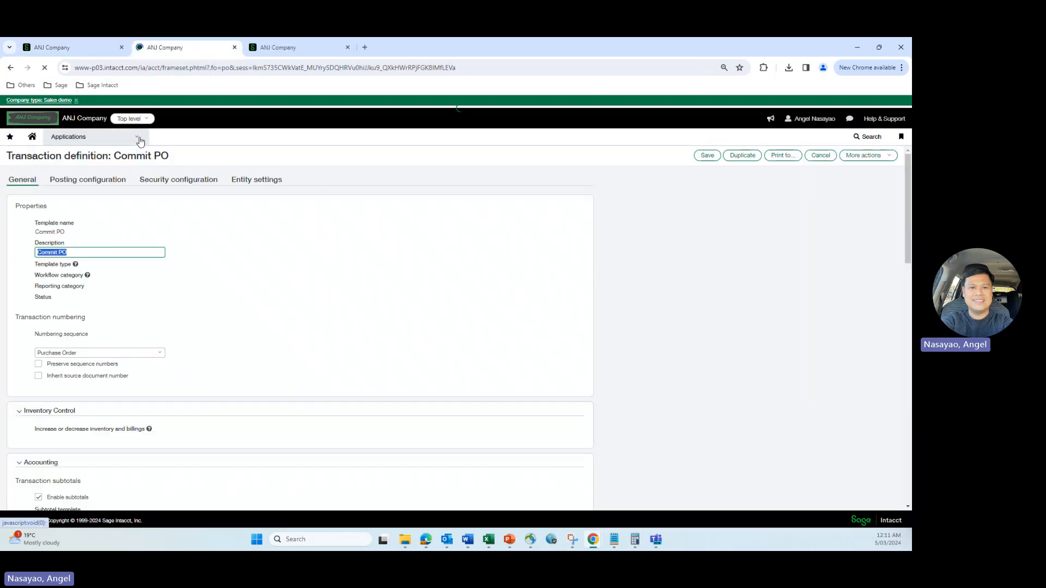
- Open the Order Entry transaction definition AR Invoice - Not Final for editing in the duplicated tab
{"action": "left_click", "coordinate": [137, 139]}
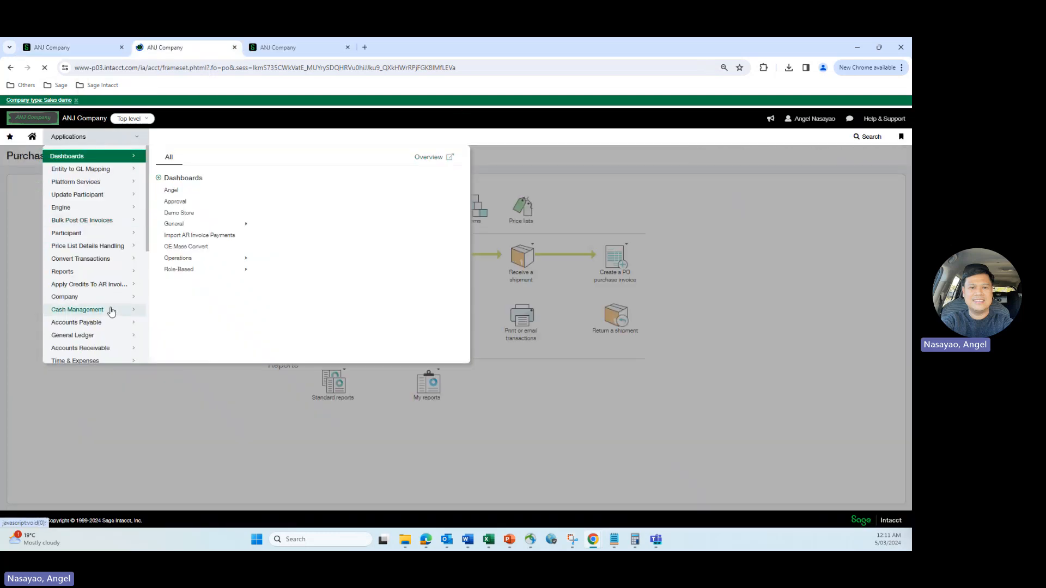
{"action": "scroll", "coordinate": [111, 311], "scroll_direction": "down", "scroll_amount": 3}
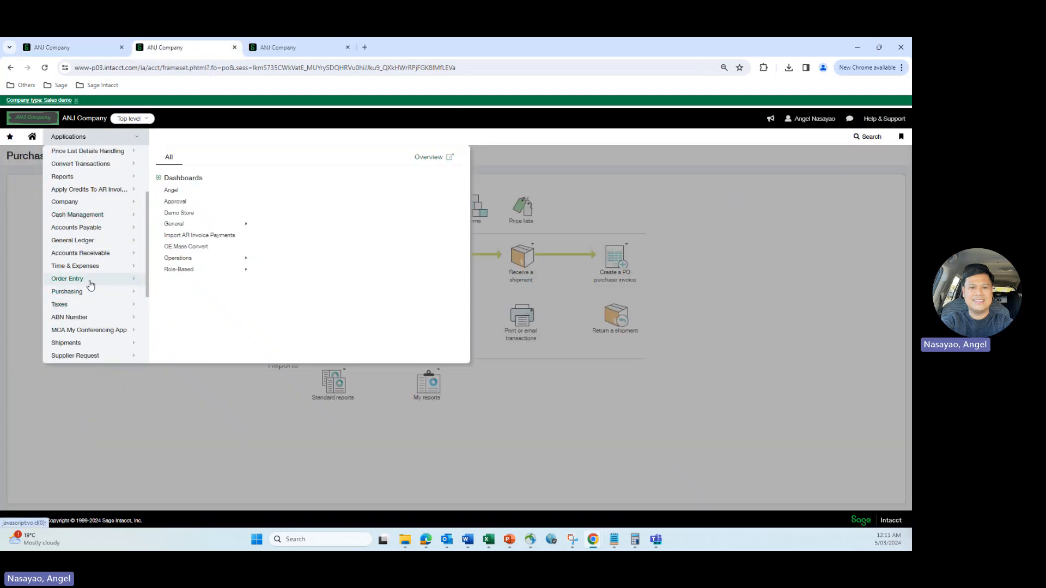
{"action": "left_click", "coordinate": [90, 285]}
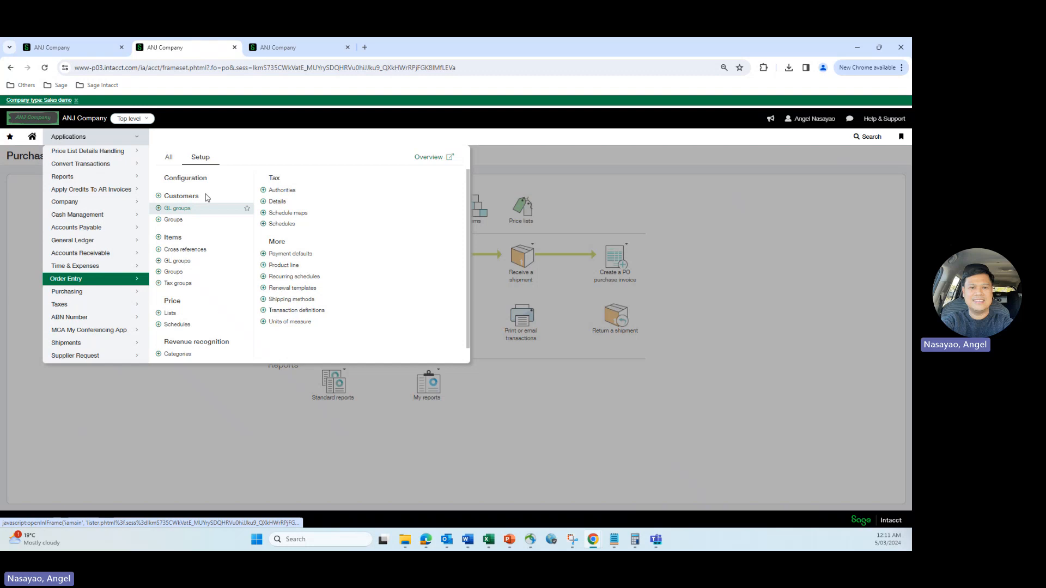
{"action": "left_click", "coordinate": [275, 314]}
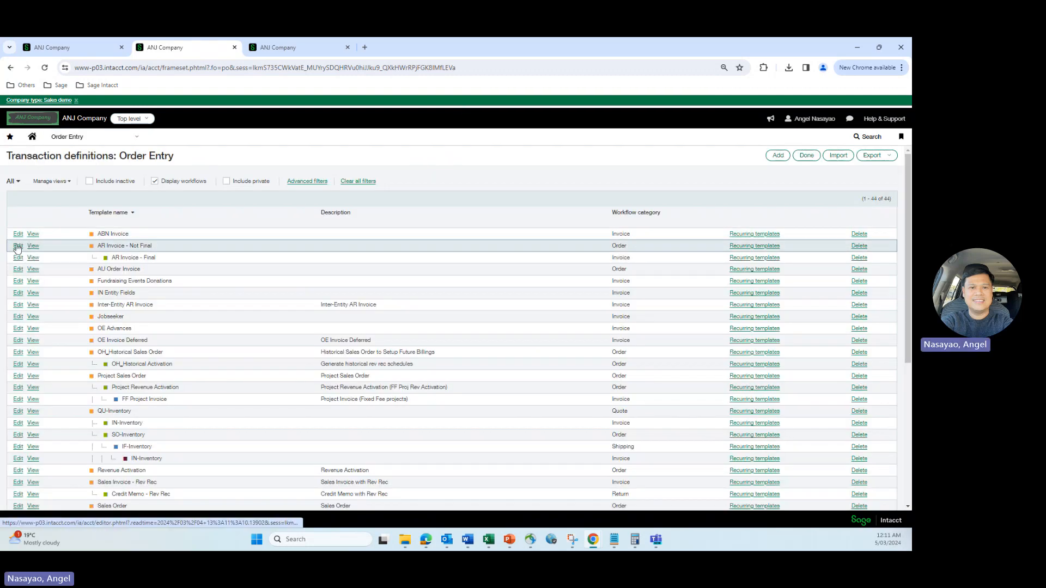
{"action": "left_click", "coordinate": [17, 247]}
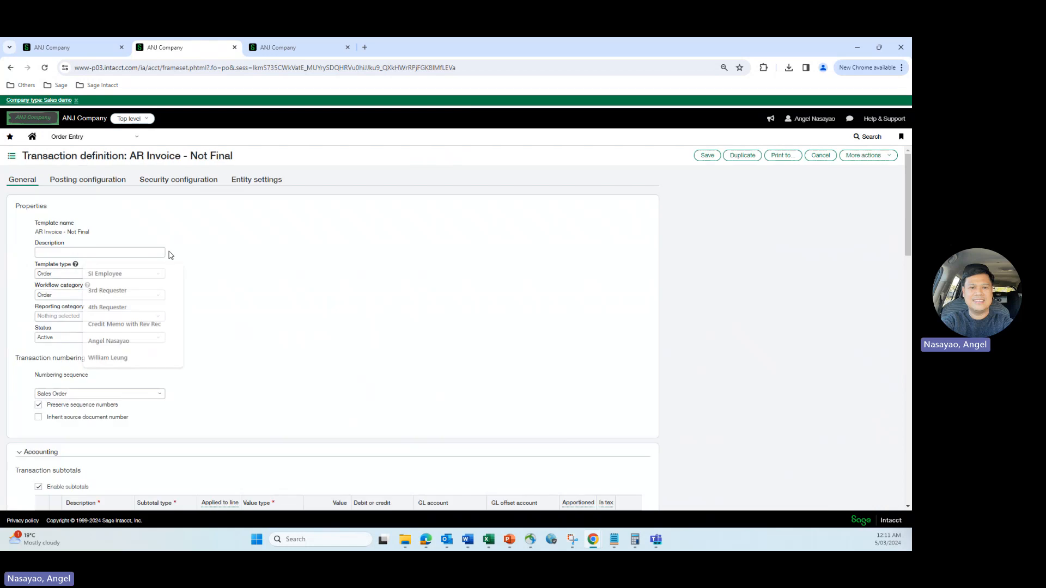
- Search the AR Invoice - Not Final definition for "gst" to locate its Do not capture GST option
{"action": "scroll", "coordinate": [172, 268], "scroll_direction": "down", "scroll_amount": 15}
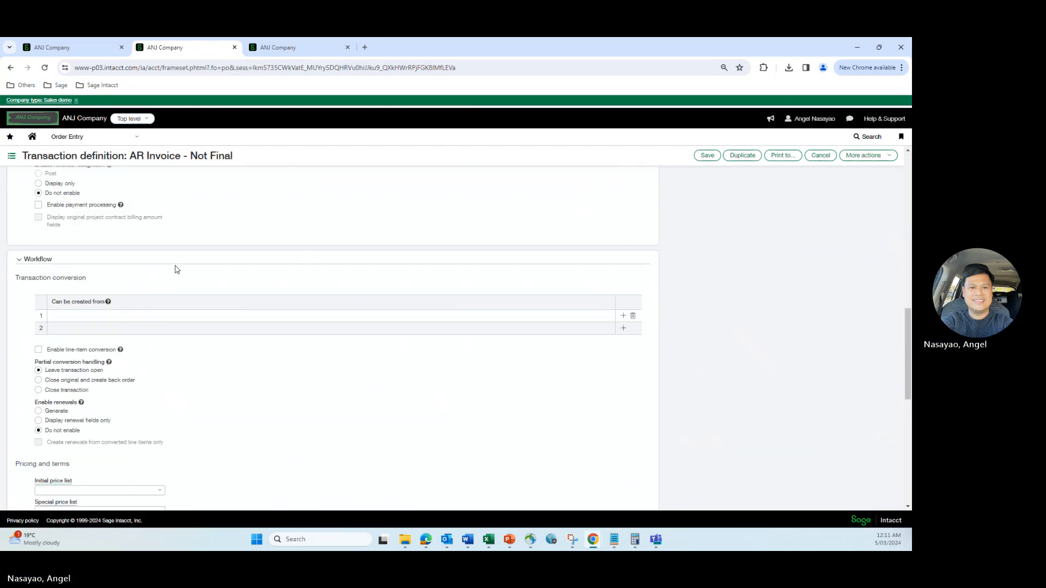
{"action": "scroll", "coordinate": [177, 270], "scroll_direction": "down", "scroll_amount": 2}
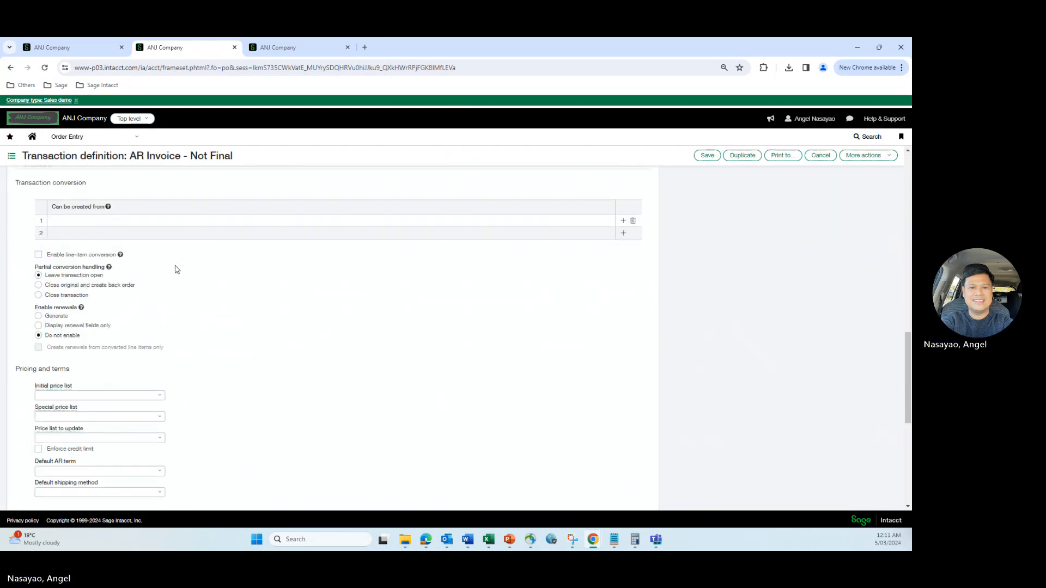
{"action": "scroll", "coordinate": [177, 269], "scroll_direction": "down", "scroll_amount": 3}
{"action": "key", "text": "ctrl+f"}
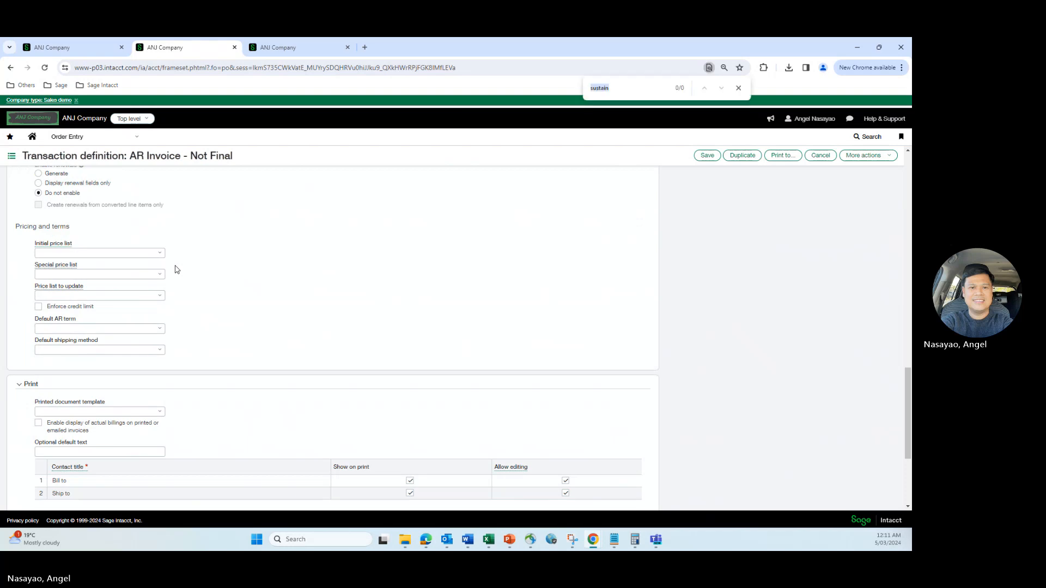
{"action": "type", "text": "gst"}
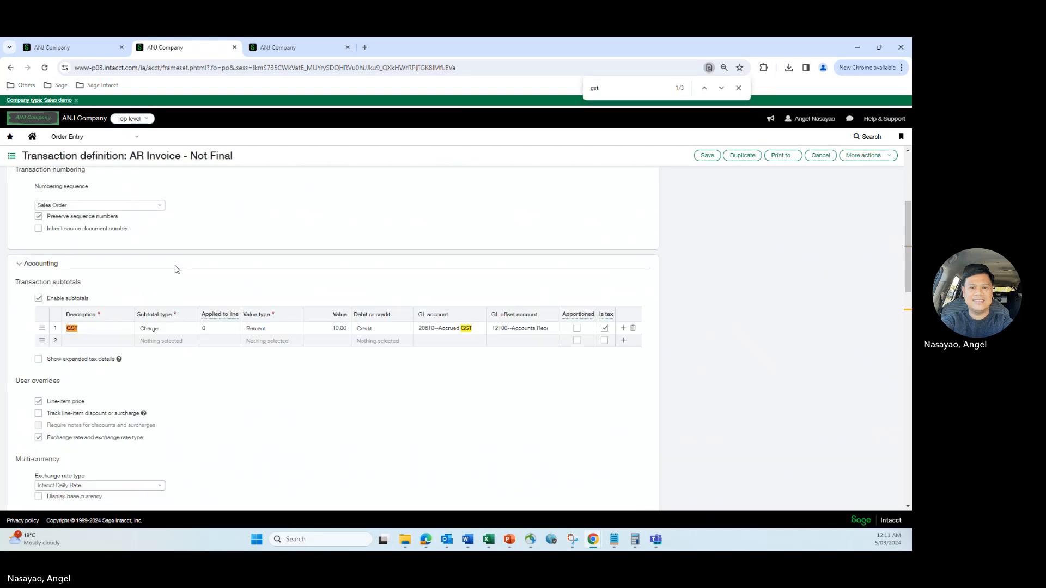
{"action": "left_click", "coordinate": [721, 88]}
{"action": "left_click", "coordinate": [722, 88]}
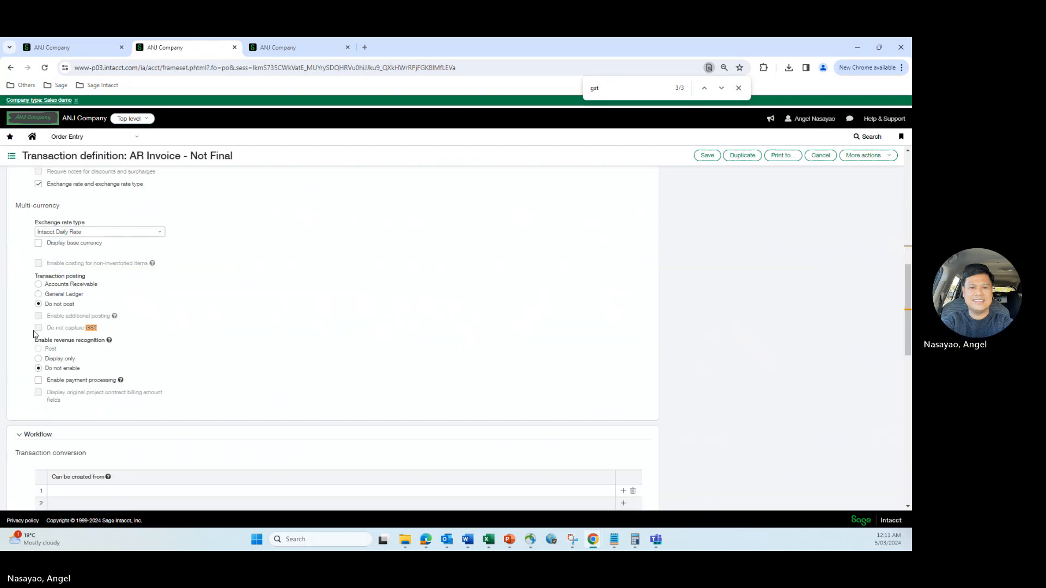
- Try General Ledger and Accounts Receivable transaction posting on the AR Invoice - Not Final definition, and close its tab without saving
{"action": "left_click", "coordinate": [39, 294]}
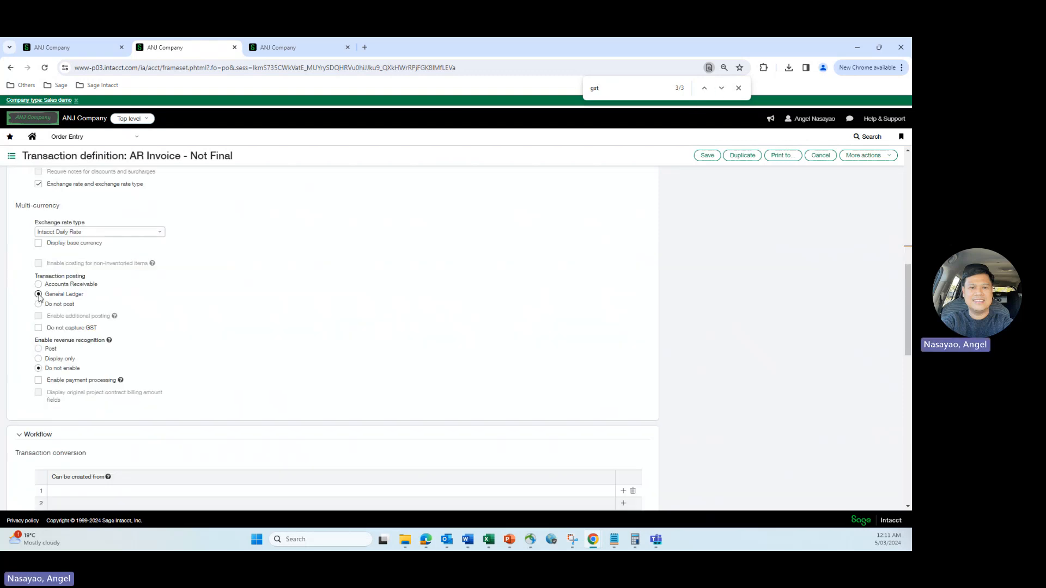
{"action": "left_click", "coordinate": [38, 285]}
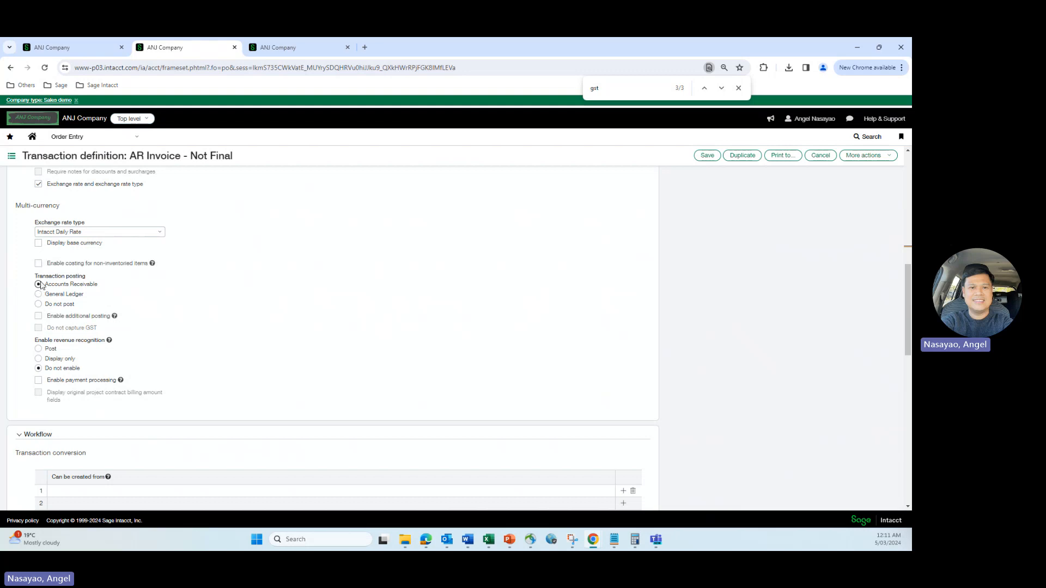
{"action": "left_click", "coordinate": [39, 295]}
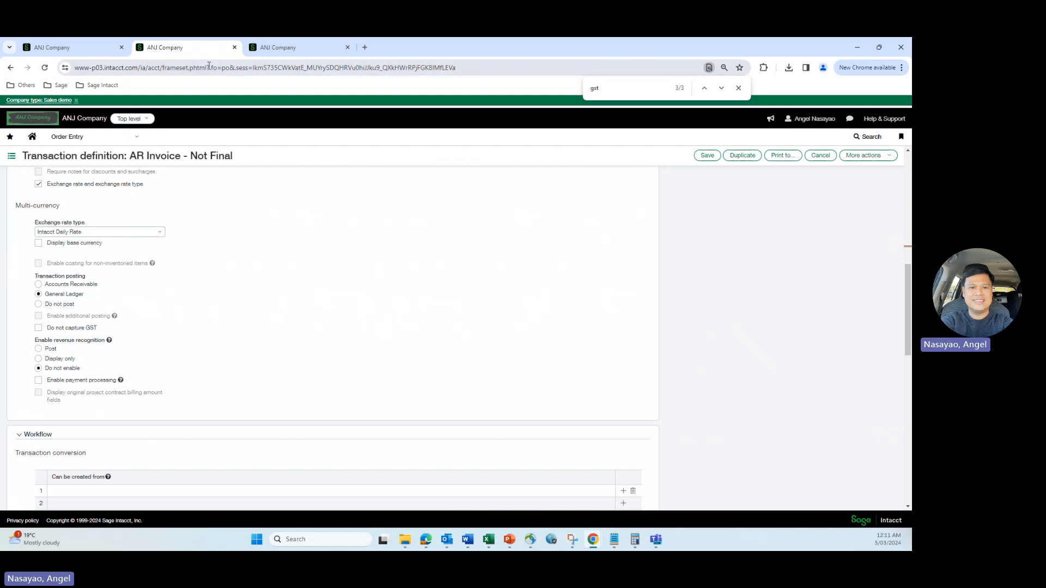
{"action": "left_click", "coordinate": [234, 48]}
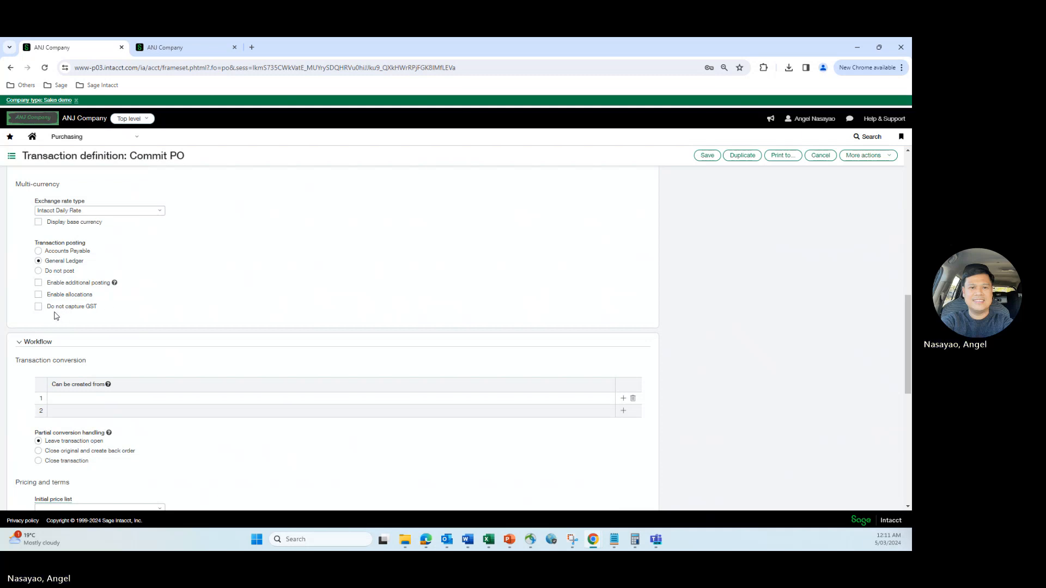
- Switch to the new Commit PO transaction and set its supplier to MyCar
{"action": "left_click", "coordinate": [188, 48]}
{"action": "left_click", "coordinate": [116, 255]}
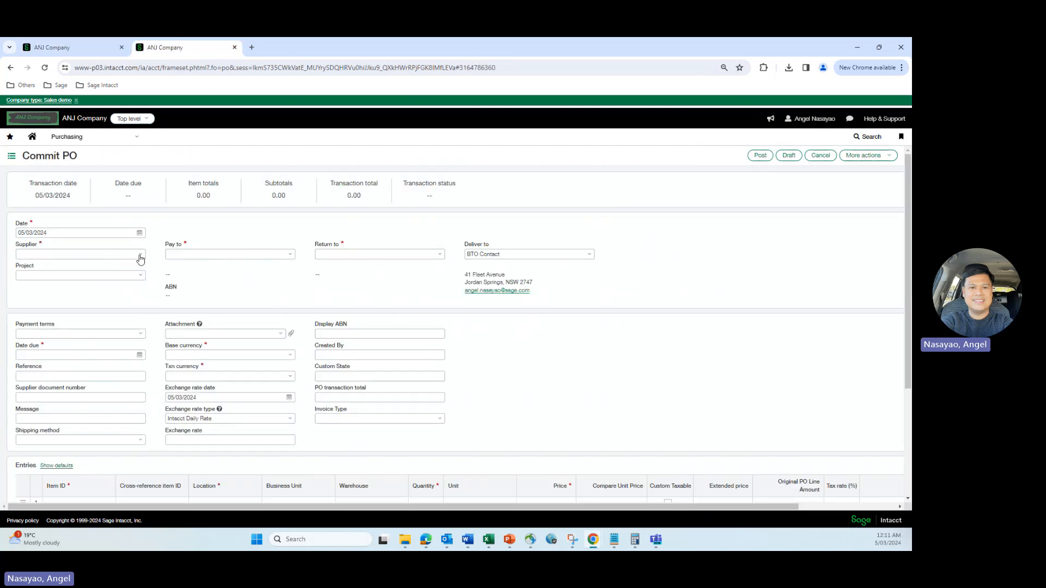
{"action": "left_click", "coordinate": [78, 306]}
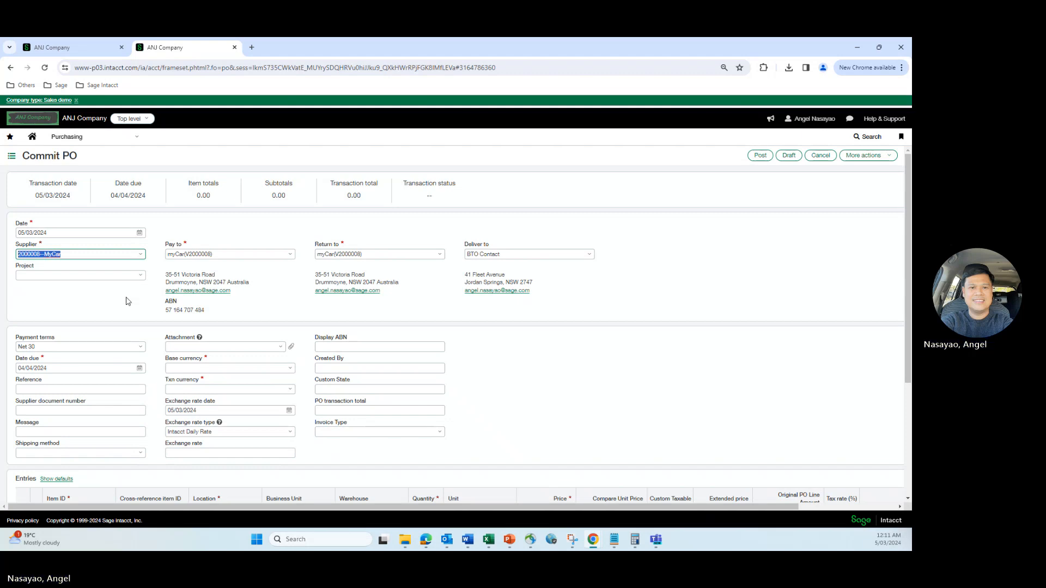
- Set both the base currency and the transaction currency of the Commit PO to AUD
{"action": "scroll", "coordinate": [136, 293], "scroll_direction": "down", "scroll_amount": 2}
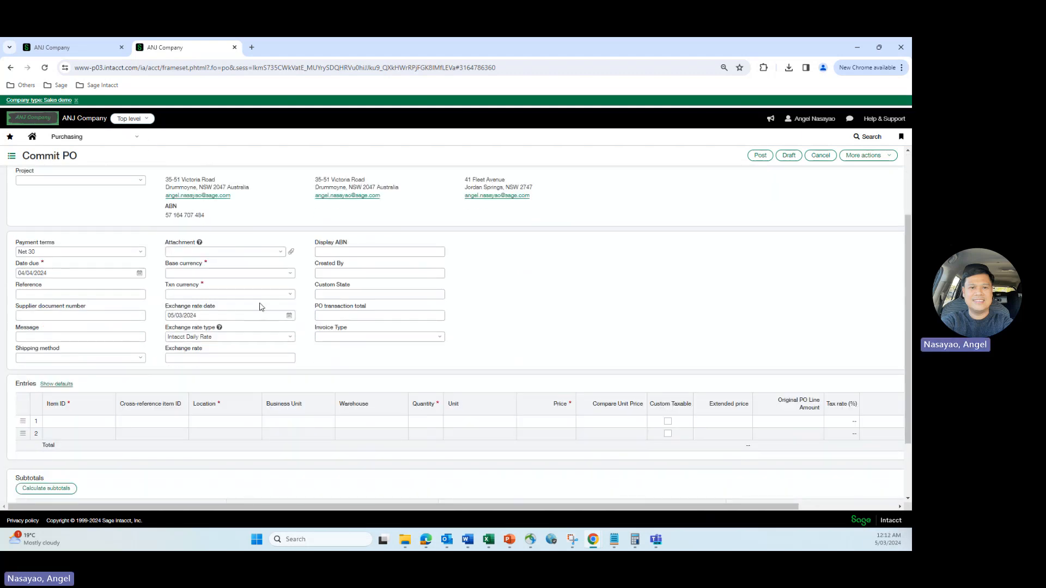
{"action": "left_click", "coordinate": [291, 273]}
{"action": "left_click", "coordinate": [228, 301]}
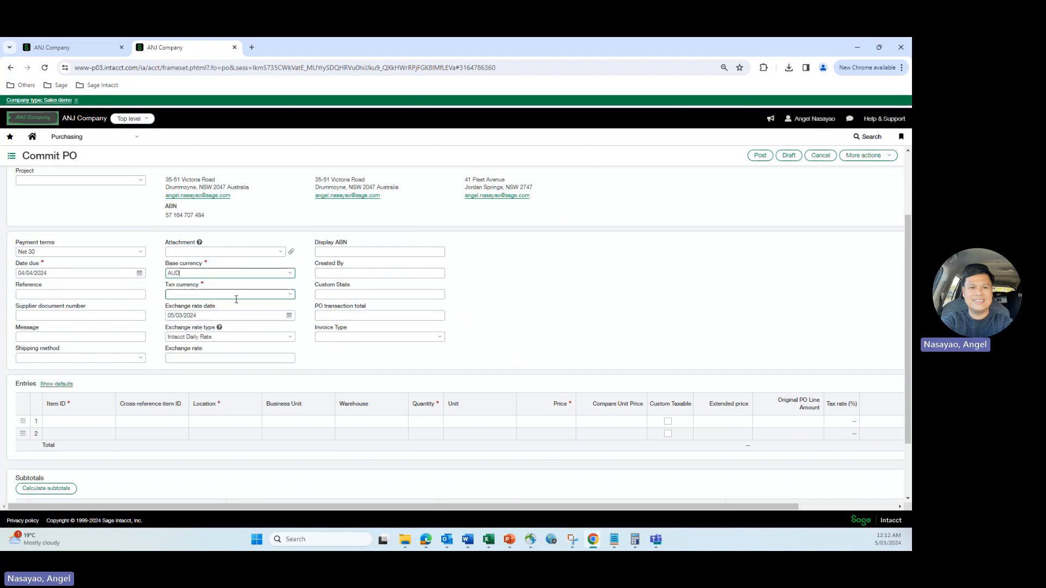
{"action": "left_click", "coordinate": [290, 294]}
{"action": "left_click", "coordinate": [216, 322]}
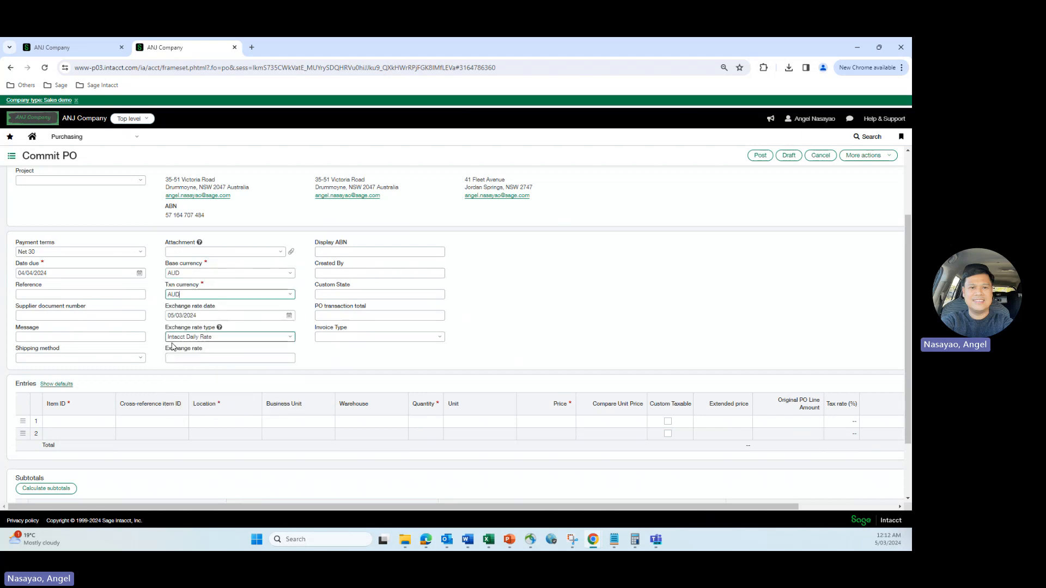
- Enter item SVC--Service with location 400--GBD Australia in the first entry line
{"action": "left_click", "coordinate": [76, 422]}
{"action": "type", "text": "s"}
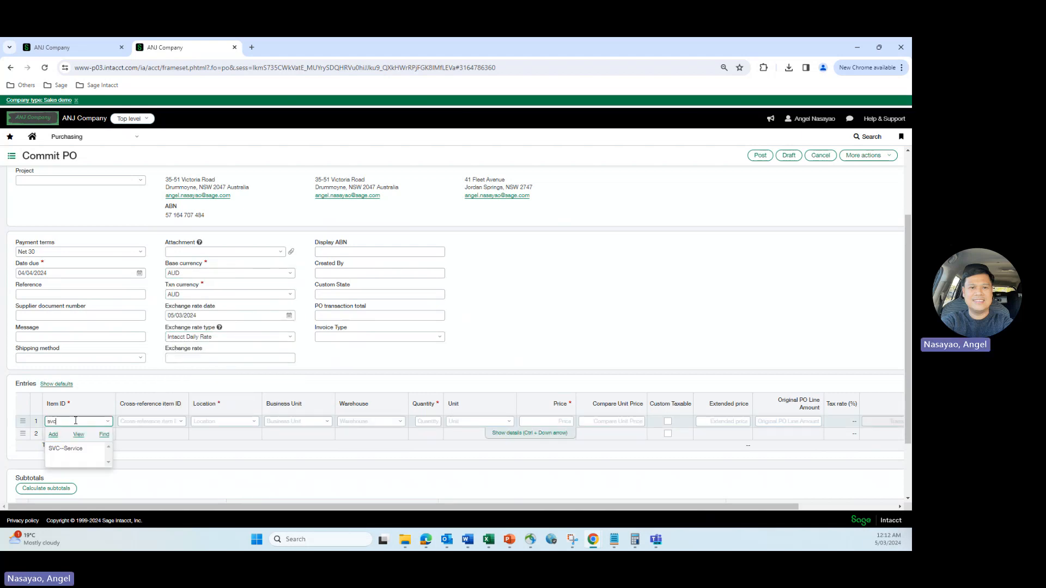
{"action": "type", "text": "vc"}
{"action": "left_click", "coordinate": [254, 421]}
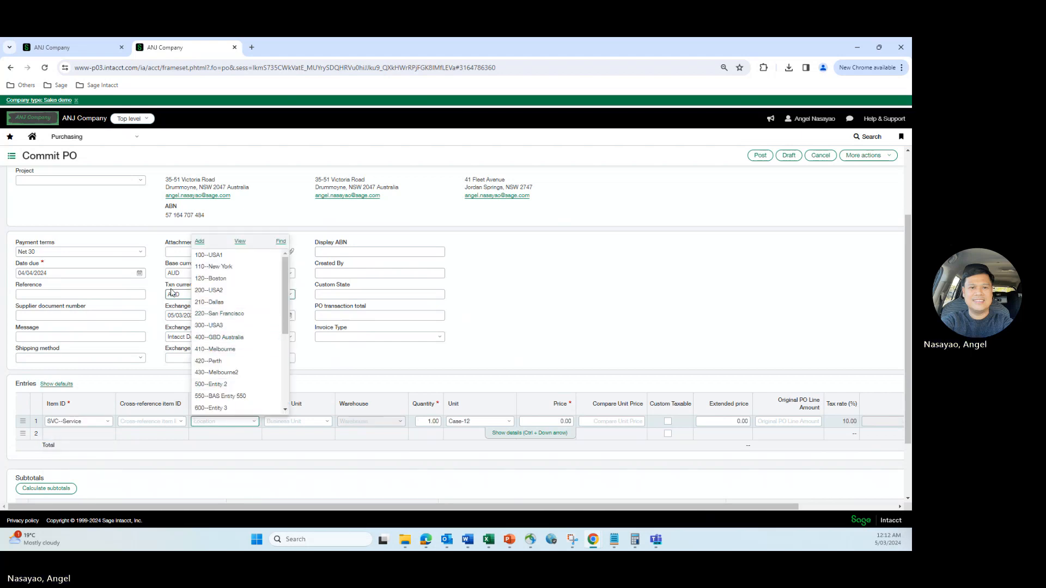
{"action": "left_click", "coordinate": [210, 337]}
- Set the Commit PO transaction date to 29/02/2024
{"action": "scroll", "coordinate": [140, 294], "scroll_direction": "up", "scroll_amount": 2}
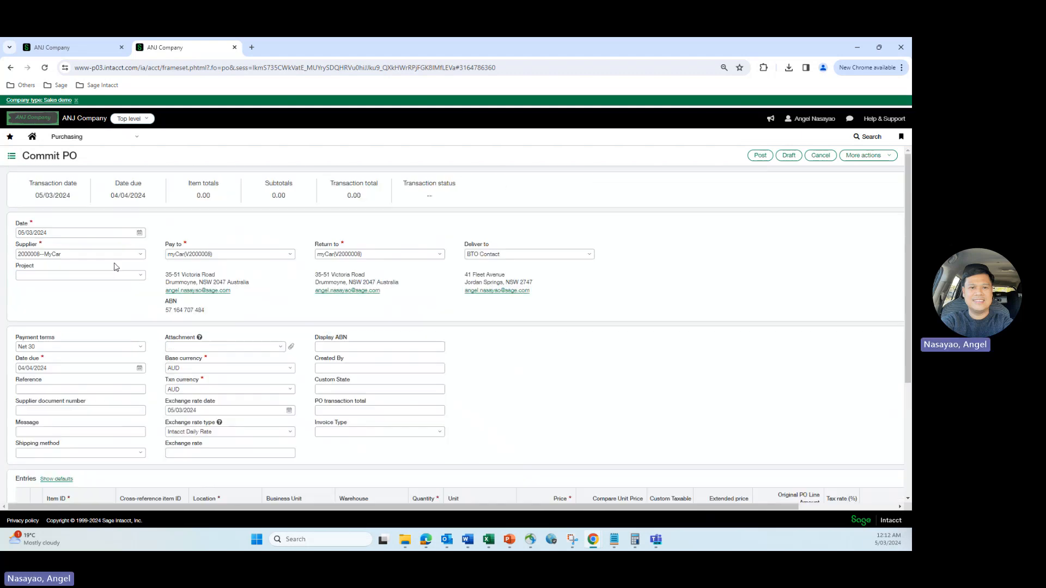
{"action": "left_click", "coordinate": [140, 235]}
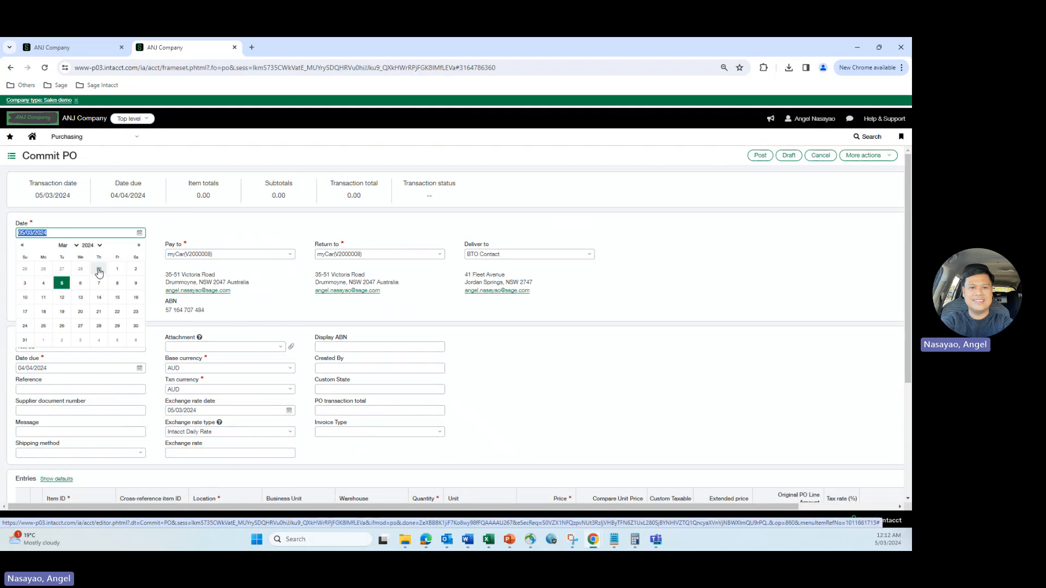
{"action": "left_click", "coordinate": [98, 270]}
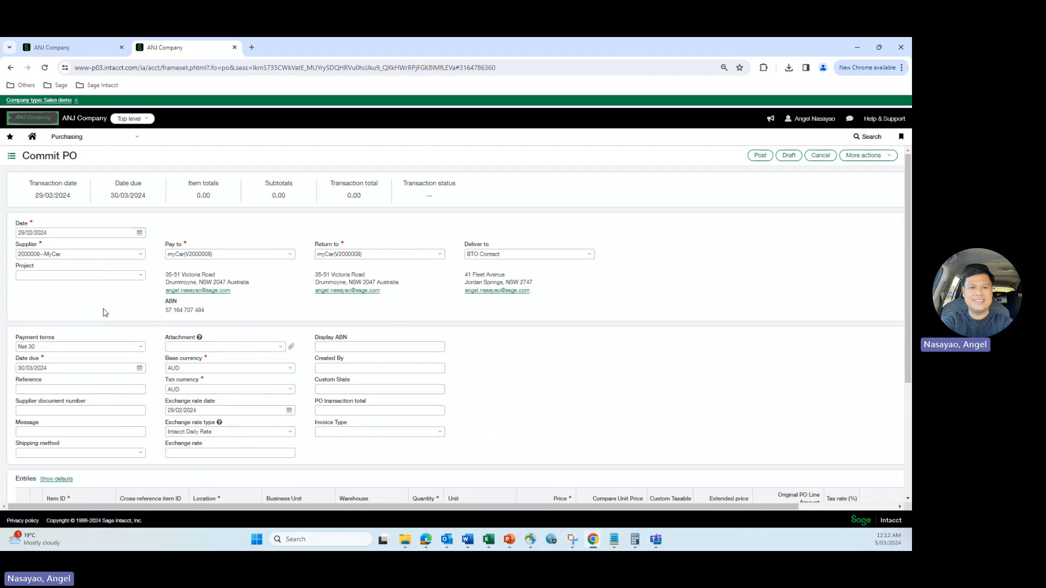
- Set the service line's business unit to 200--Operations and its price to 1,000.00
{"action": "scroll", "coordinate": [105, 312], "scroll_direction": "down", "scroll_amount": 2}
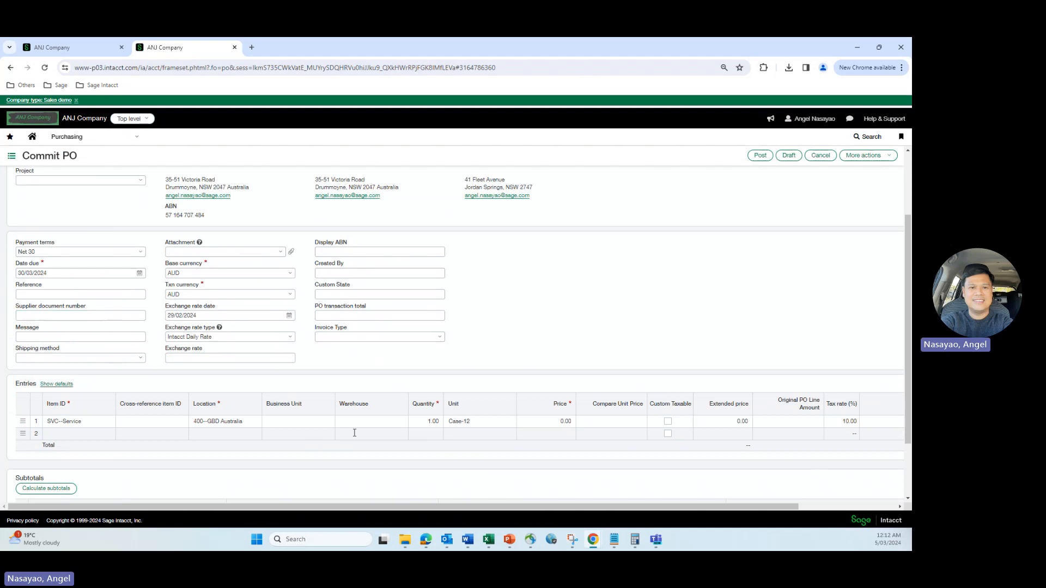
{"action": "left_click", "coordinate": [321, 429]}
{"action": "left_click", "coordinate": [327, 421]}
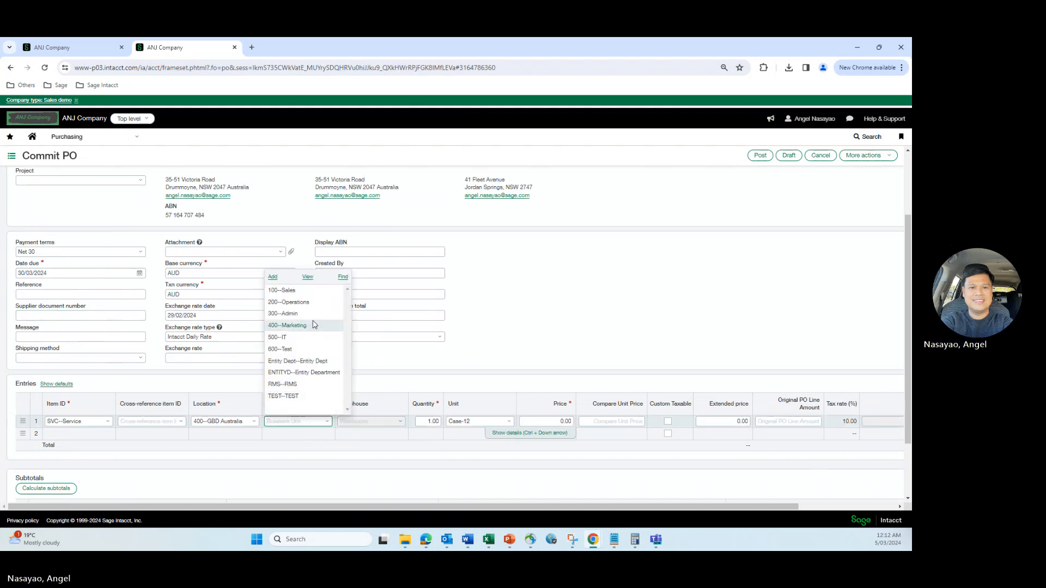
{"action": "left_click", "coordinate": [323, 303]}
{"action": "left_click", "coordinate": [556, 422]}
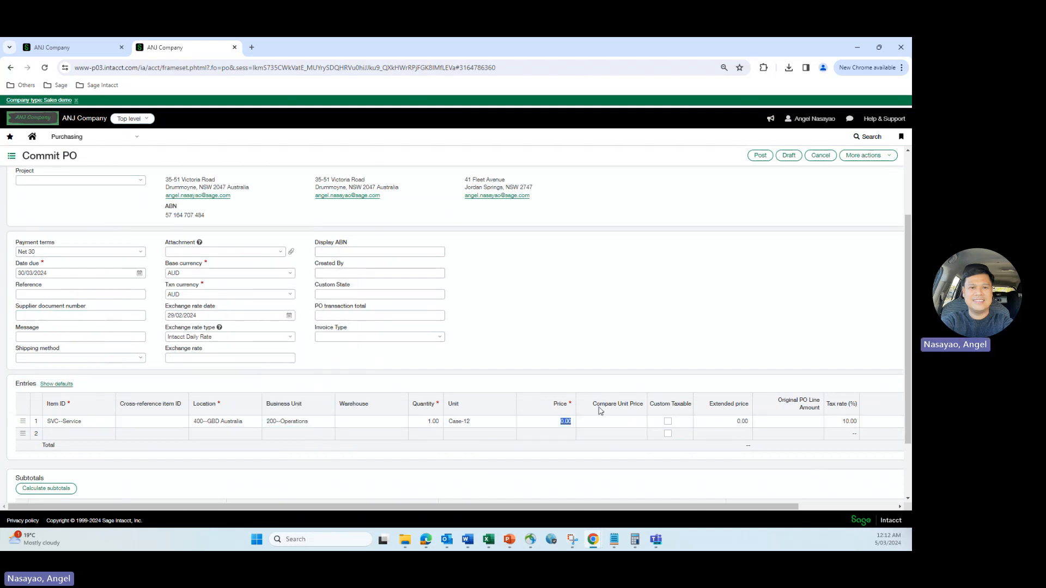
{"action": "type", "text": "1,0"}
{"action": "type", "text": "000"}
{"action": "left_click", "coordinate": [620, 315]}
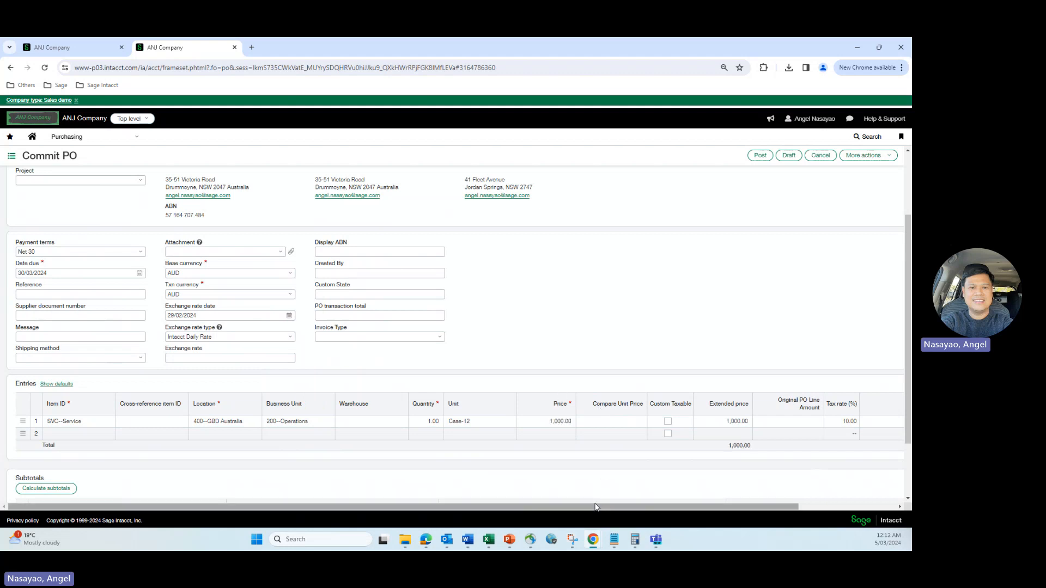
- Post the completed Commit PO transaction for MyCar
{"action": "left_click_drag", "start_coordinate": [595, 508], "coordinate": [436, 500]}
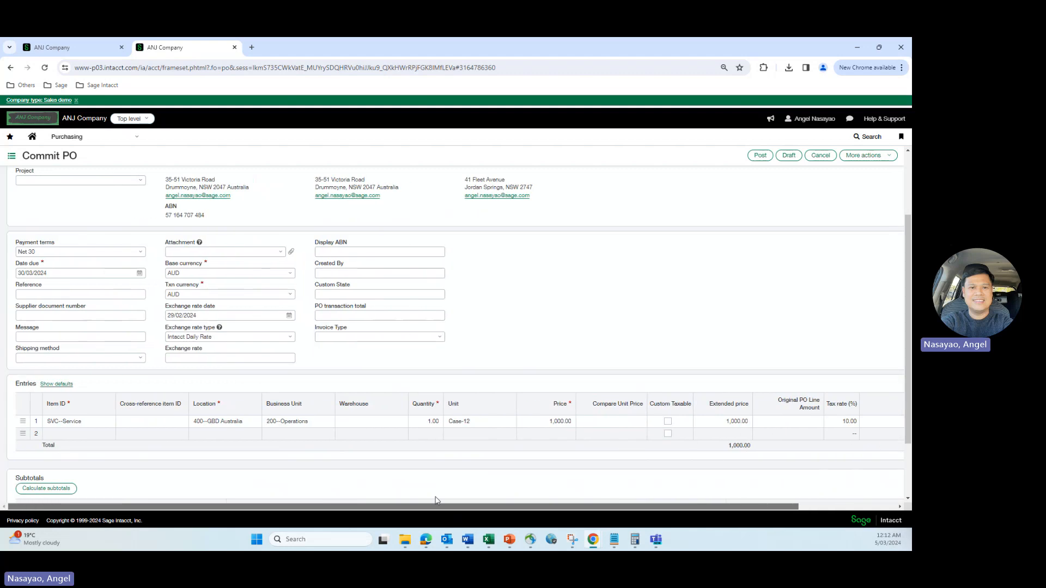
{"action": "left_click", "coordinate": [760, 155]}
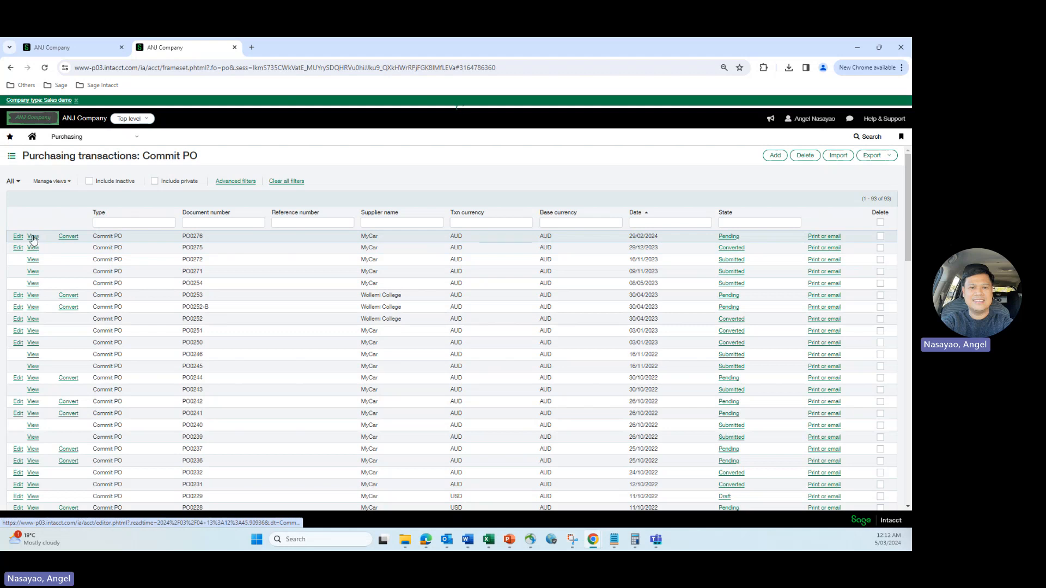
- Review the posting details of the Commit PO dated 29/02/2024, and return to the Commit PO transaction definition
{"action": "left_click", "coordinate": [33, 237]}
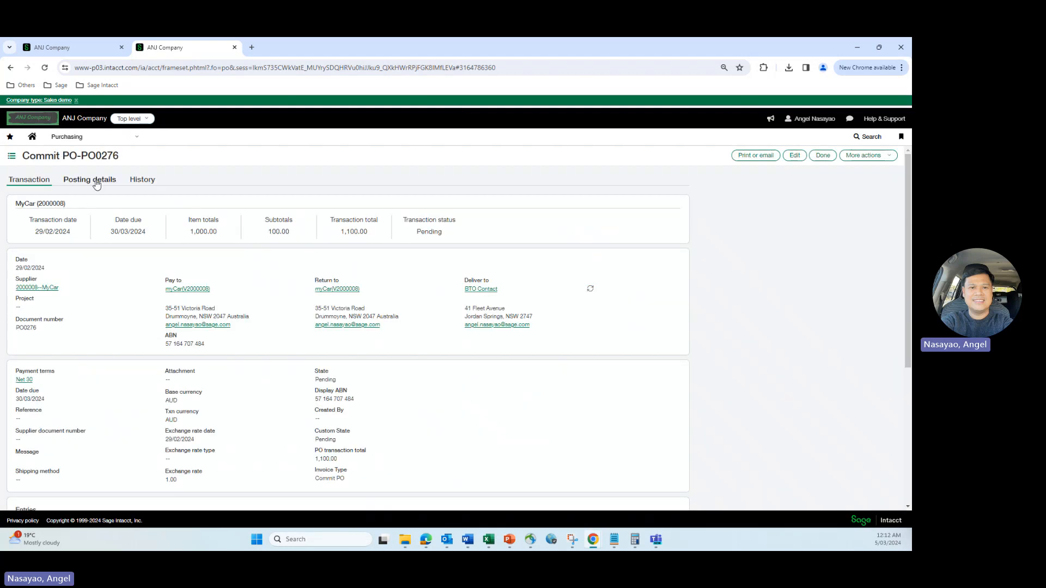
{"action": "left_click", "coordinate": [96, 185]}
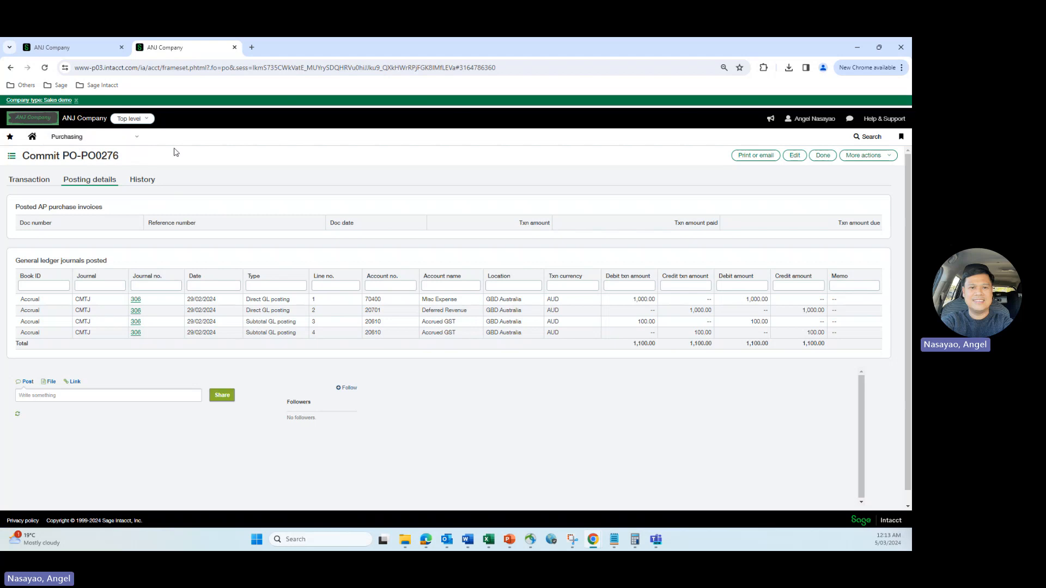
{"action": "left_click", "coordinate": [57, 49]}
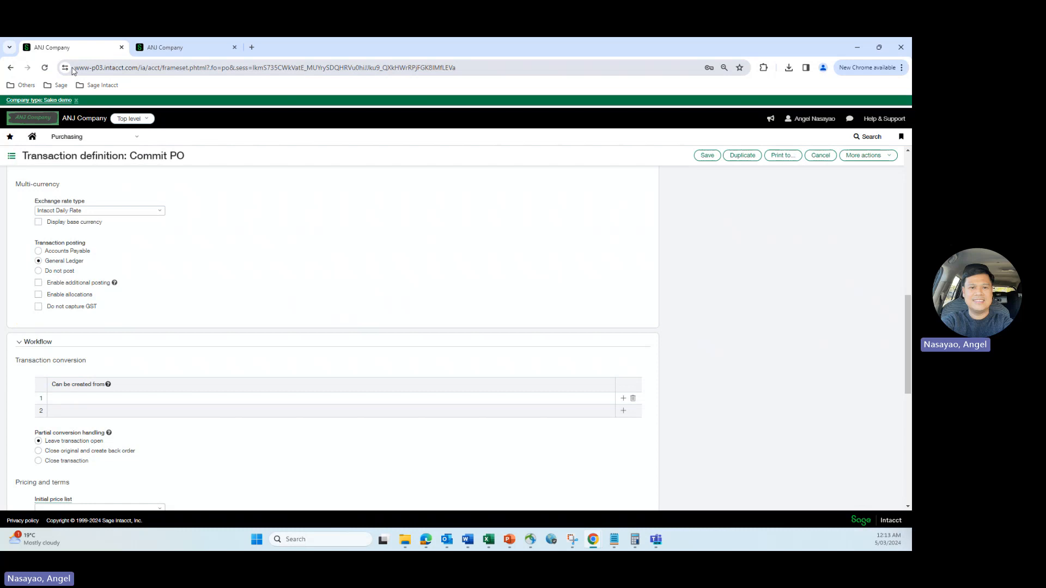
- Compare the posted Commit PO's ledger entries with the definition's Do not capture GST option, and save the Commit PO transaction definition
{"action": "left_click", "coordinate": [166, 50]}
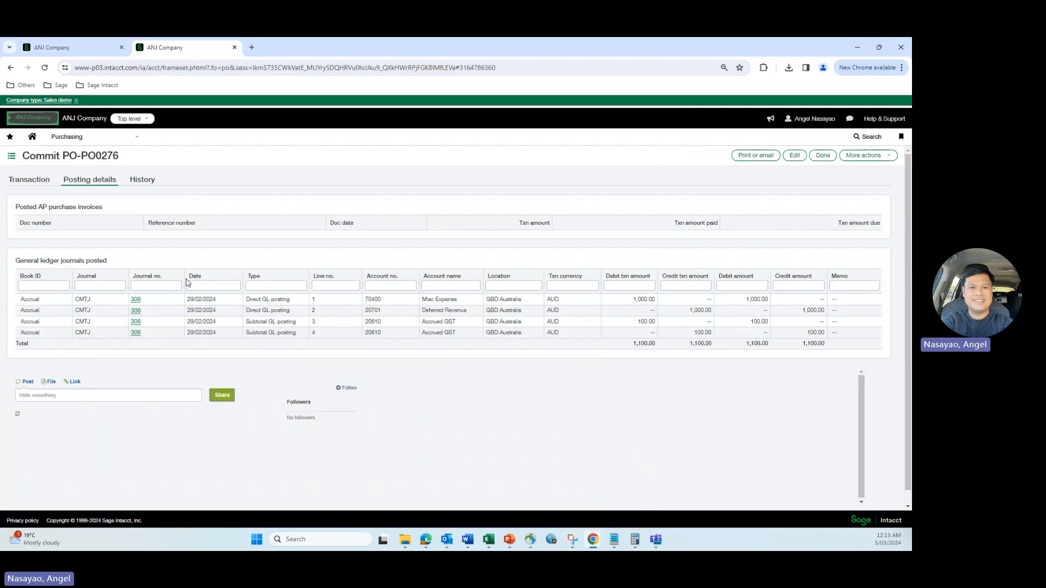
{"action": "left_click", "coordinate": [81, 49]}
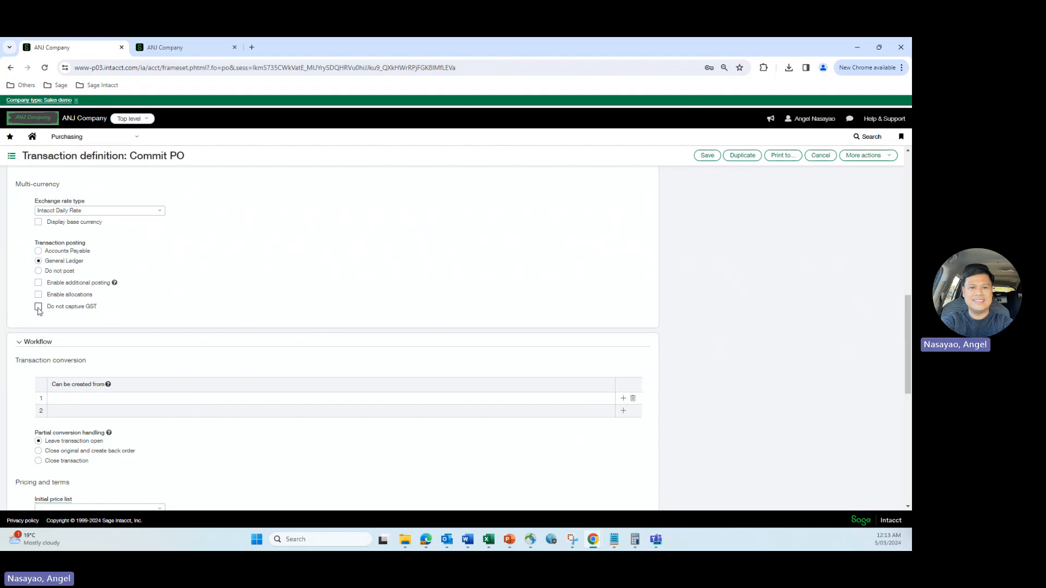
{"action": "left_click", "coordinate": [707, 156]}
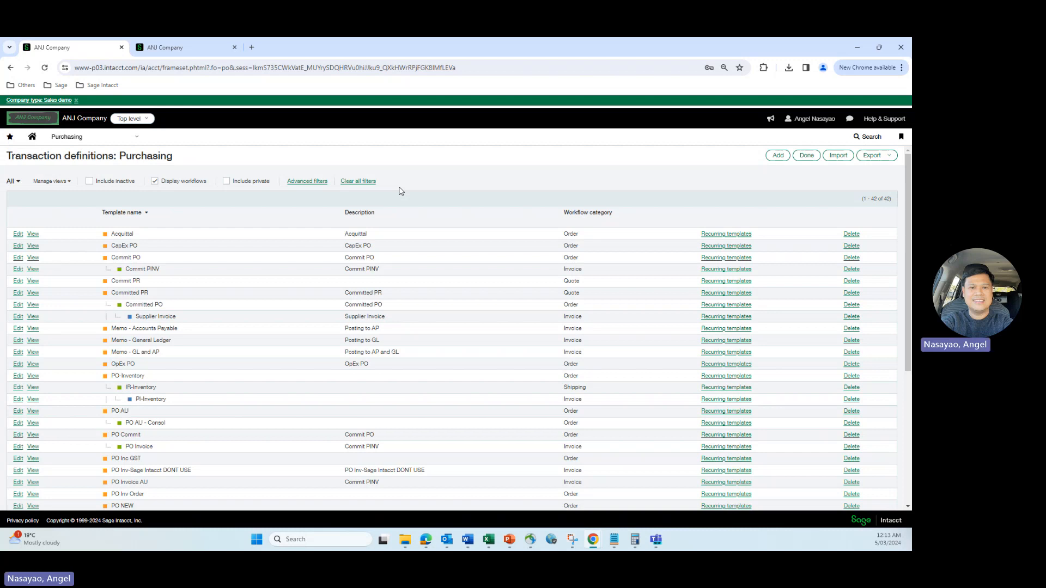
- Start another Commit PO transaction dated 29/02/2024 for the supplier MyCar
{"action": "left_click", "coordinate": [173, 50]}
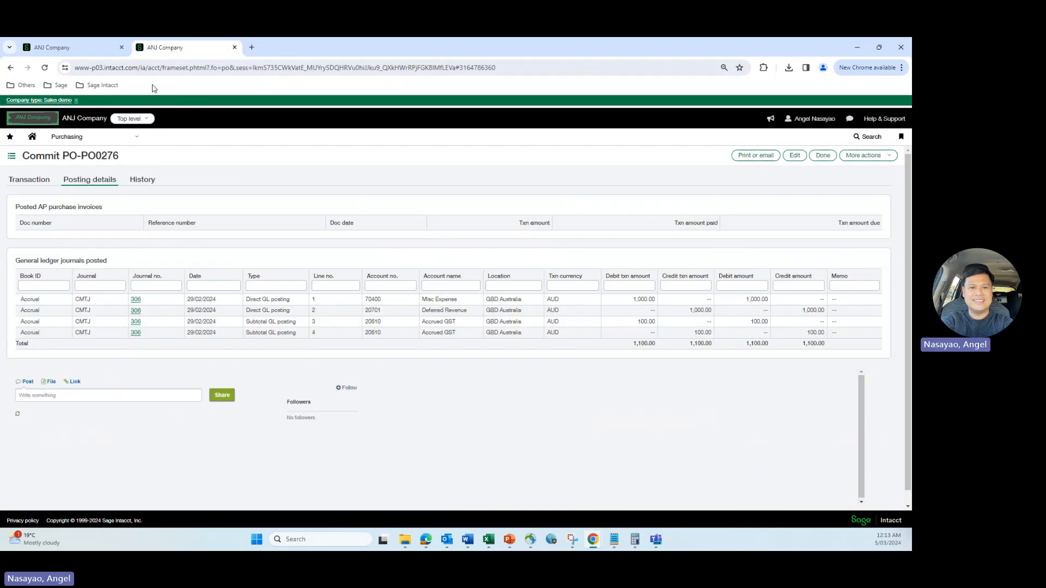
{"action": "left_click", "coordinate": [12, 156]}
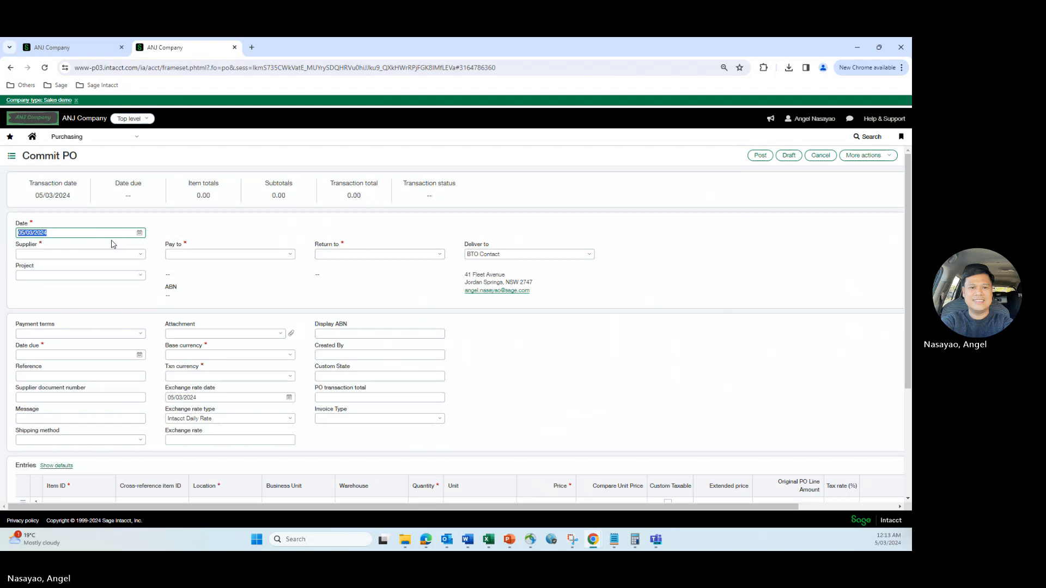
{"action": "left_click", "coordinate": [139, 233]}
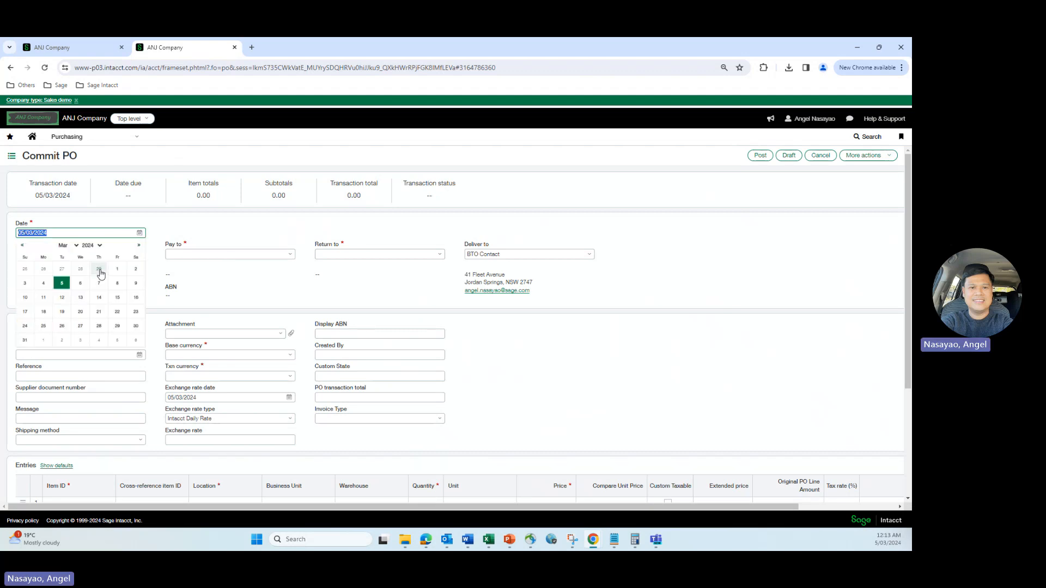
{"action": "left_click", "coordinate": [101, 270]}
{"action": "left_click", "coordinate": [140, 254]}
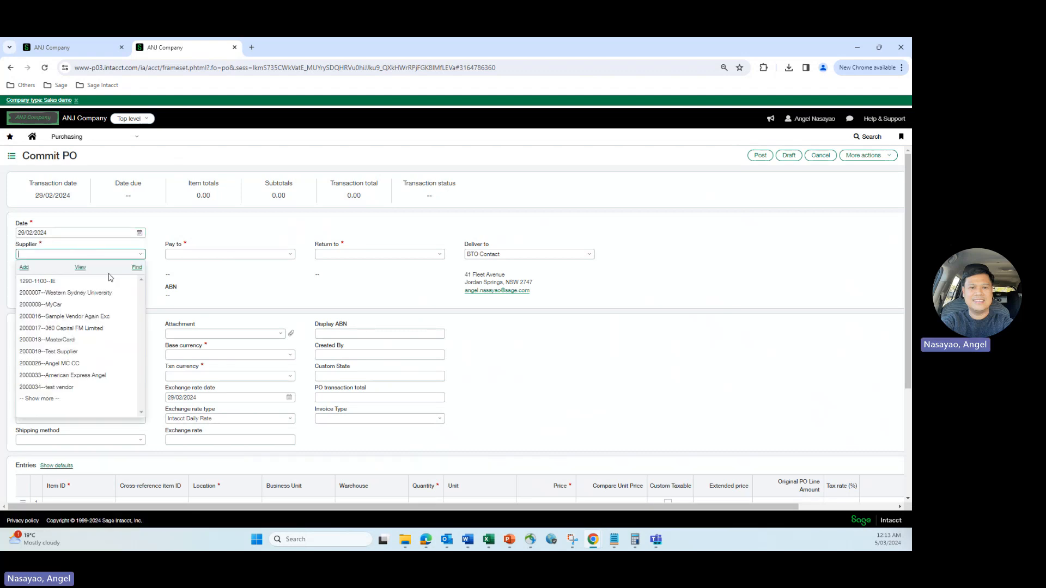
{"action": "left_click", "coordinate": [60, 304]}
- Set both the base currency and the transaction currency of the Commit PO to AUD
{"action": "scroll", "coordinate": [283, 248], "scroll_direction": "down", "scroll_amount": 3}
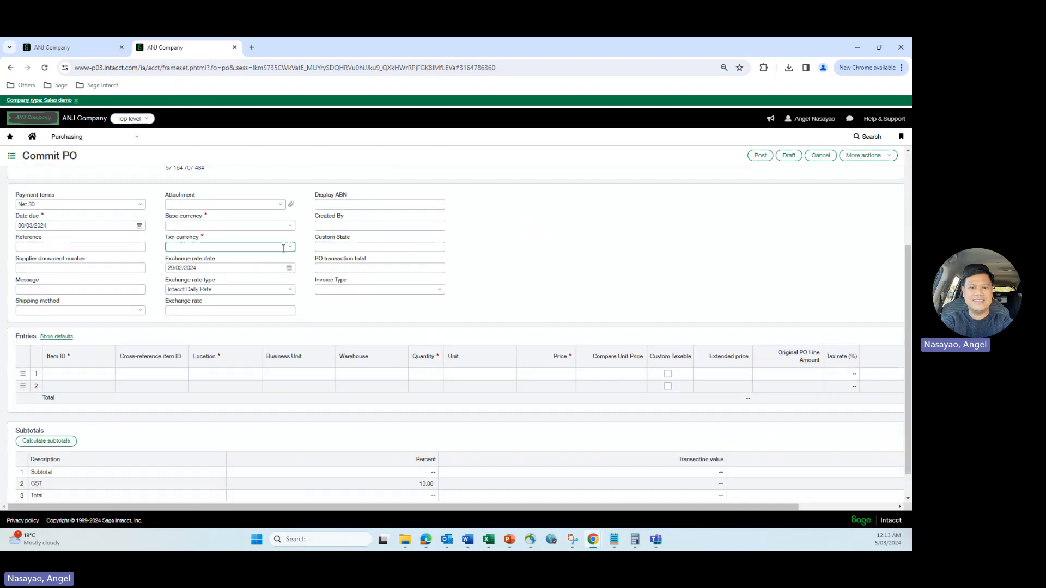
{"action": "left_click", "coordinate": [289, 225]}
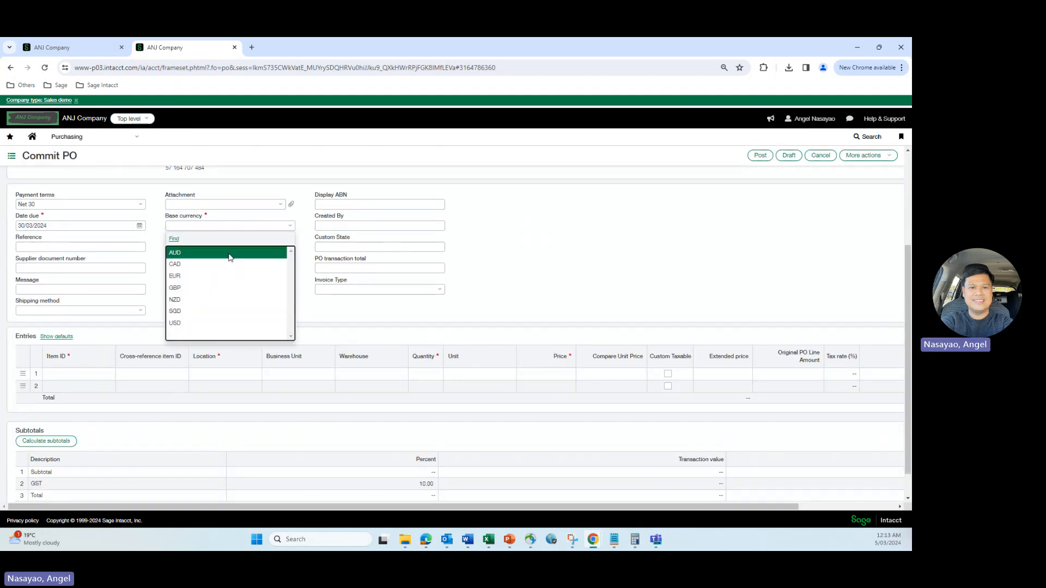
{"action": "left_click", "coordinate": [229, 257]}
{"action": "left_click", "coordinate": [290, 247]}
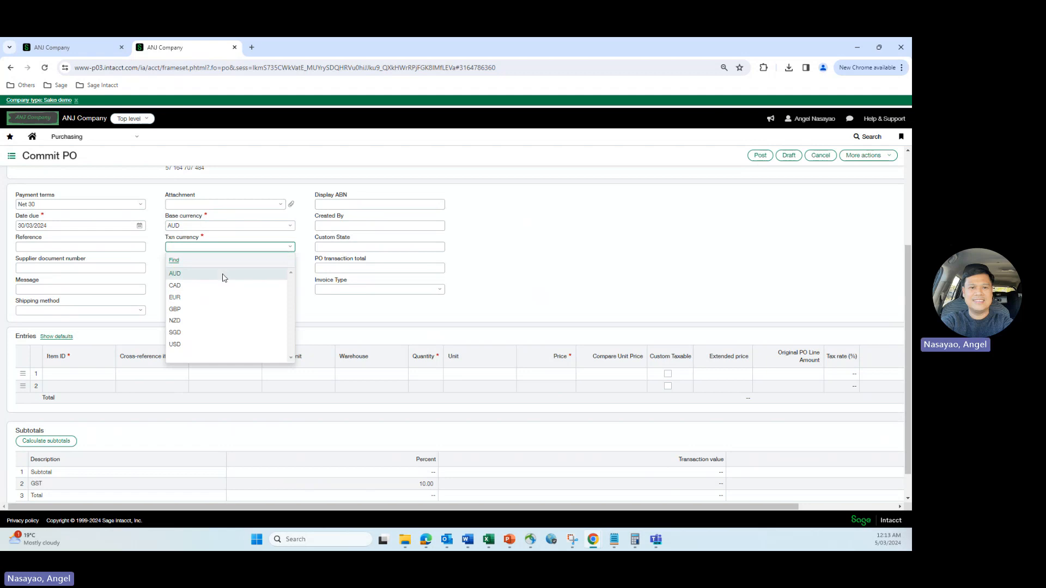
{"action": "left_click", "coordinate": [223, 278]}
- Add the item SVC--Service to the first entry line with location 400--GBD Australia
{"action": "left_click", "coordinate": [83, 374]}
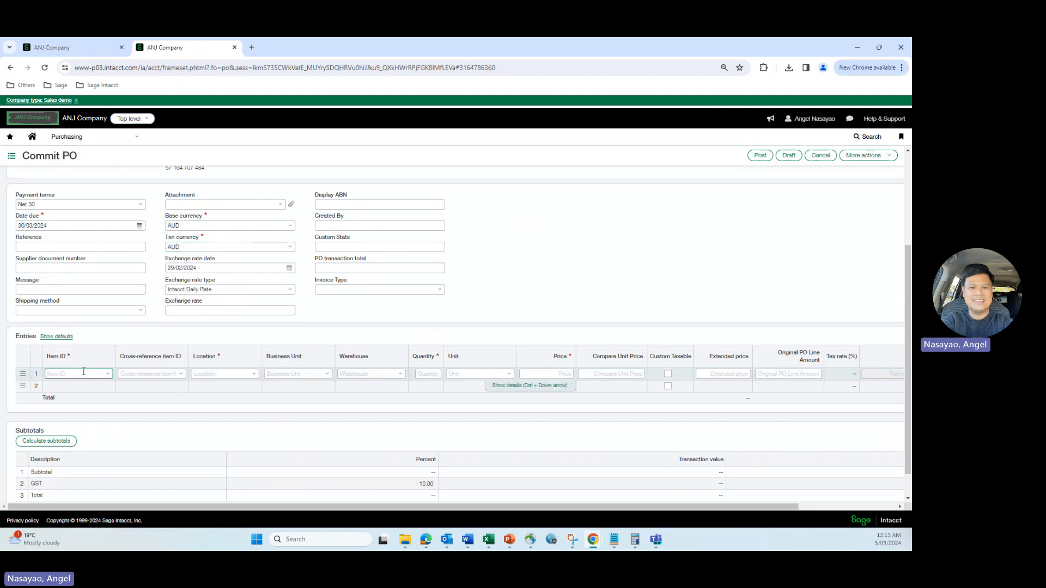
{"action": "type", "text": "svc"}
{"action": "left_click", "coordinate": [65, 401]}
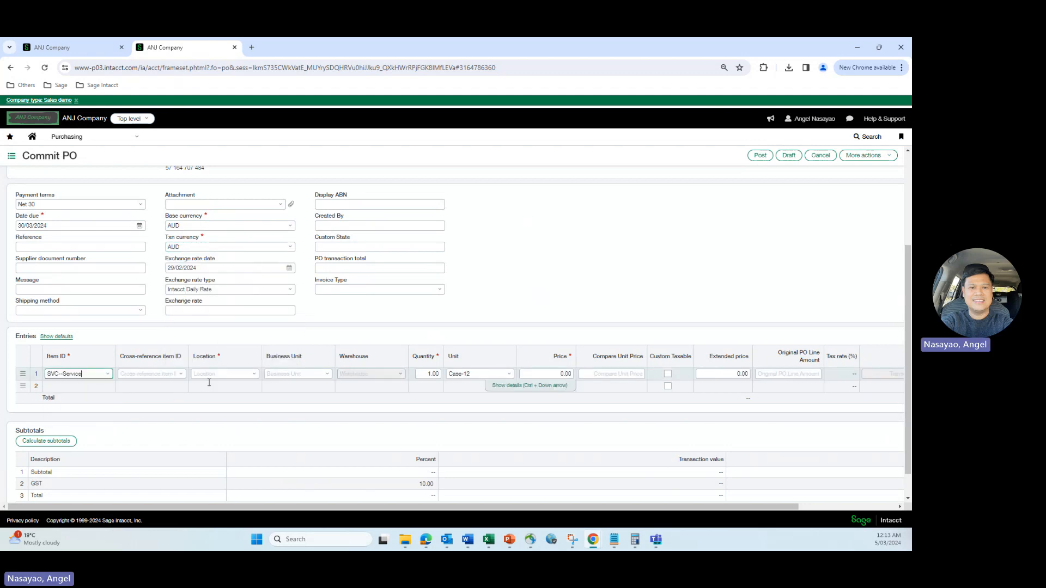
{"action": "left_click", "coordinate": [253, 373]}
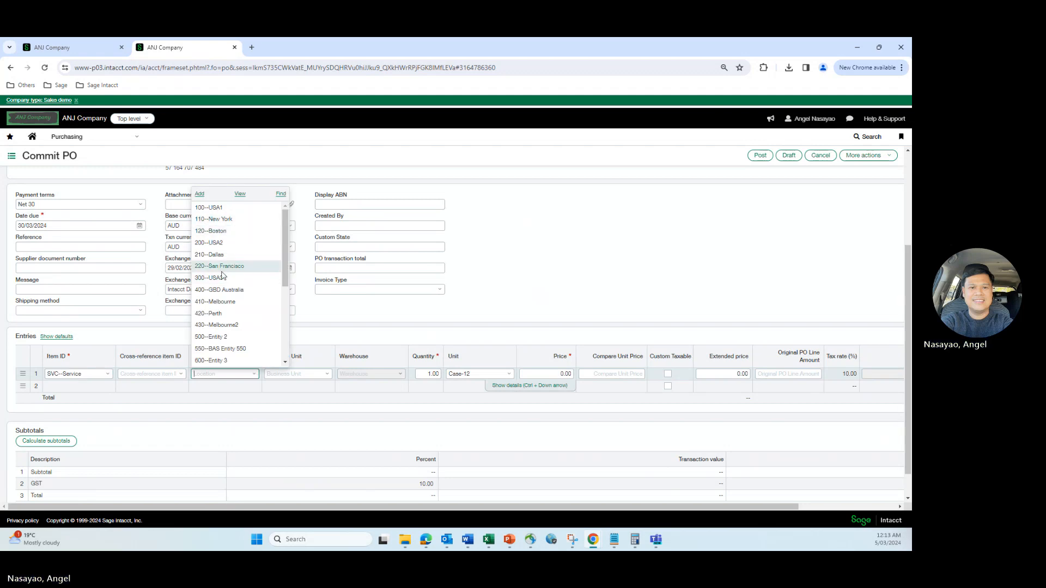
{"action": "left_click", "coordinate": [220, 290]}
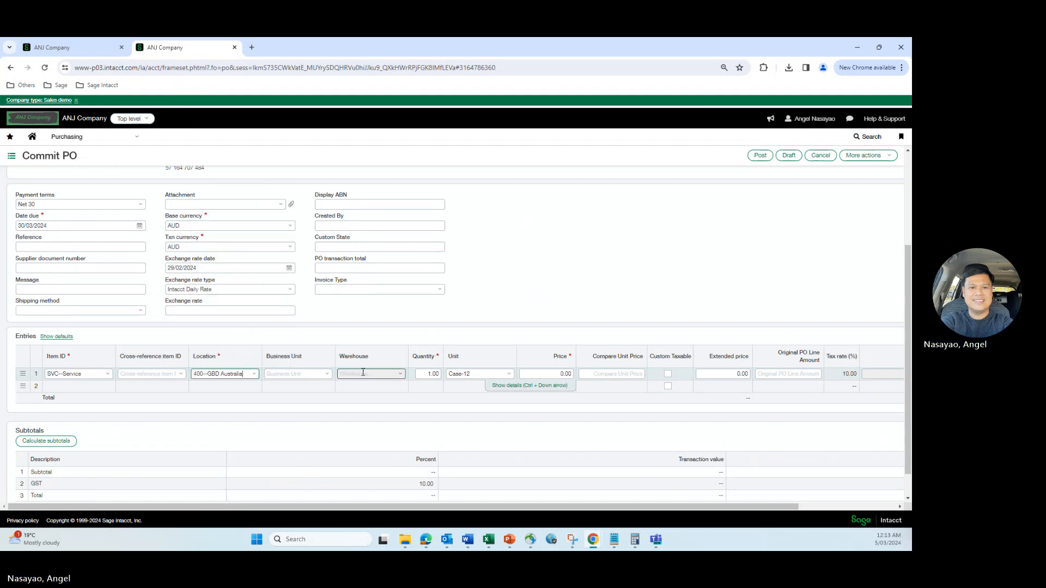
- Assign business unit 200--Operations to the service line and set its price to 2,000.00
{"action": "left_click", "coordinate": [327, 374]}
{"action": "left_click", "coordinate": [288, 255]}
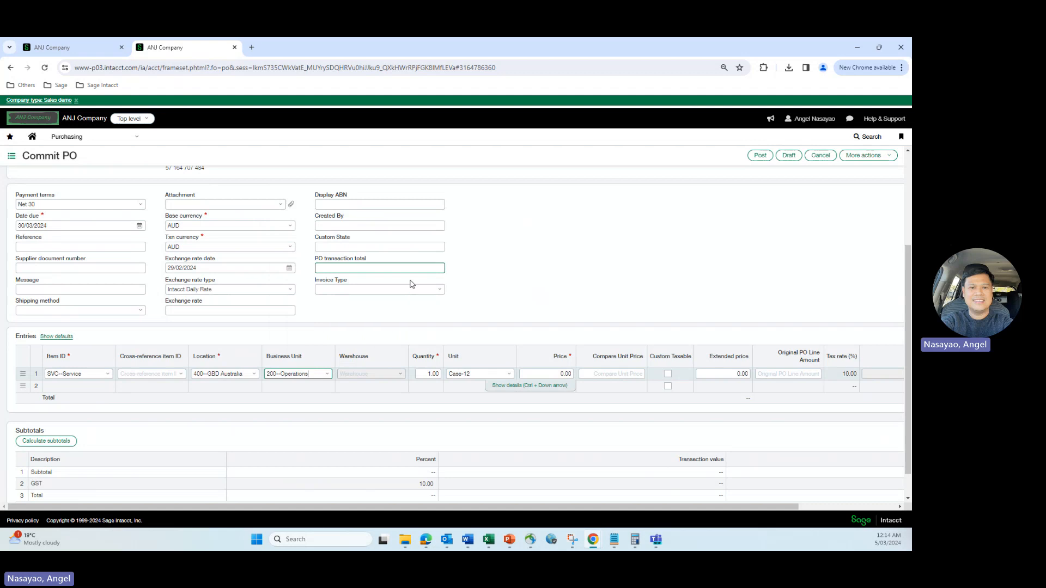
{"action": "left_click", "coordinate": [562, 374]}
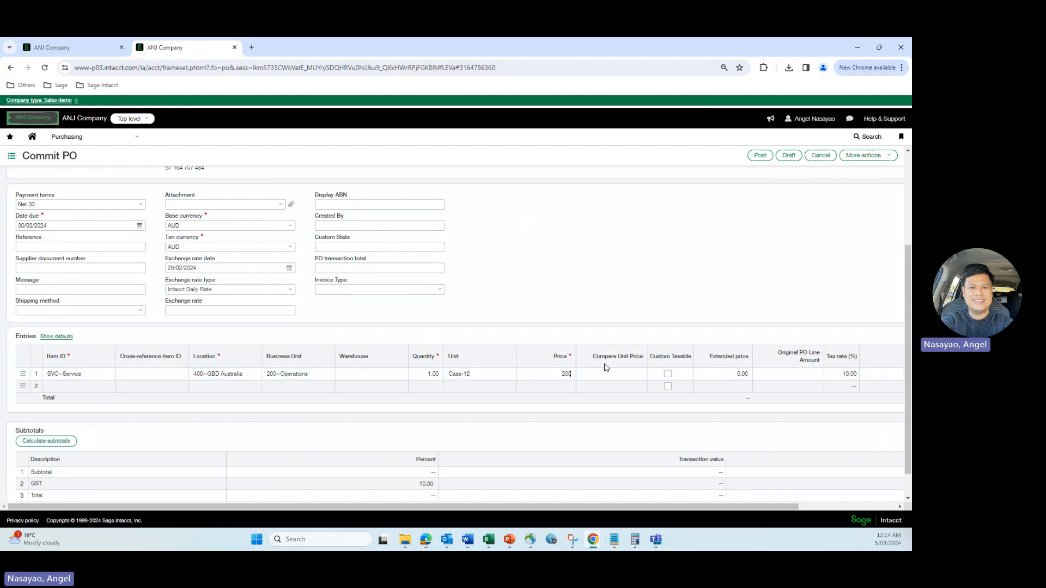
{"action": "left_click", "coordinate": [601, 291]}
- Post the new Commit PO for MyCar and return to the Commit PO transactions list
{"action": "scroll", "coordinate": [583, 259], "scroll_direction": "up", "scroll_amount": 3}
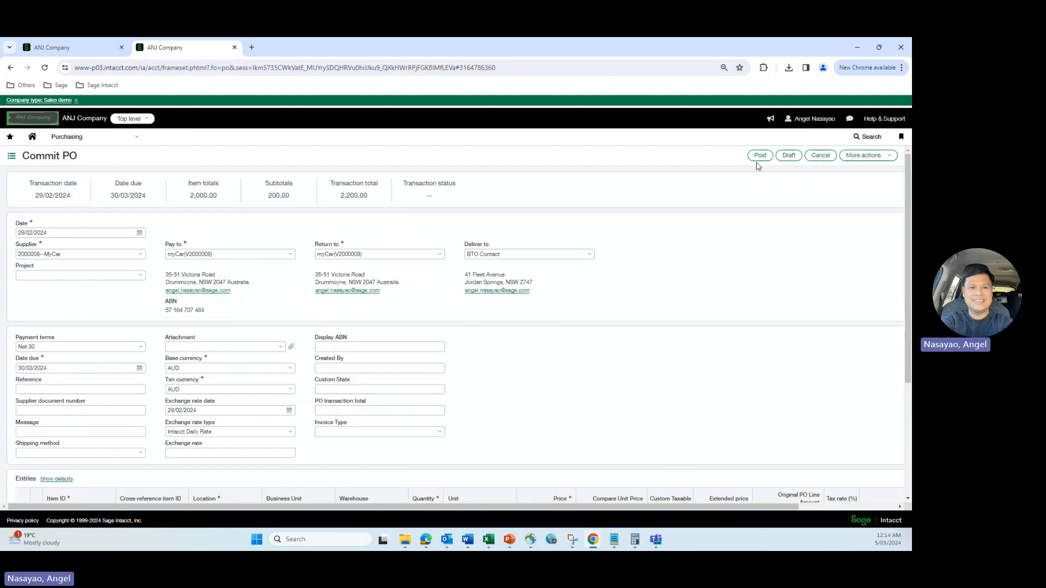
{"action": "left_click", "coordinate": [760, 156]}
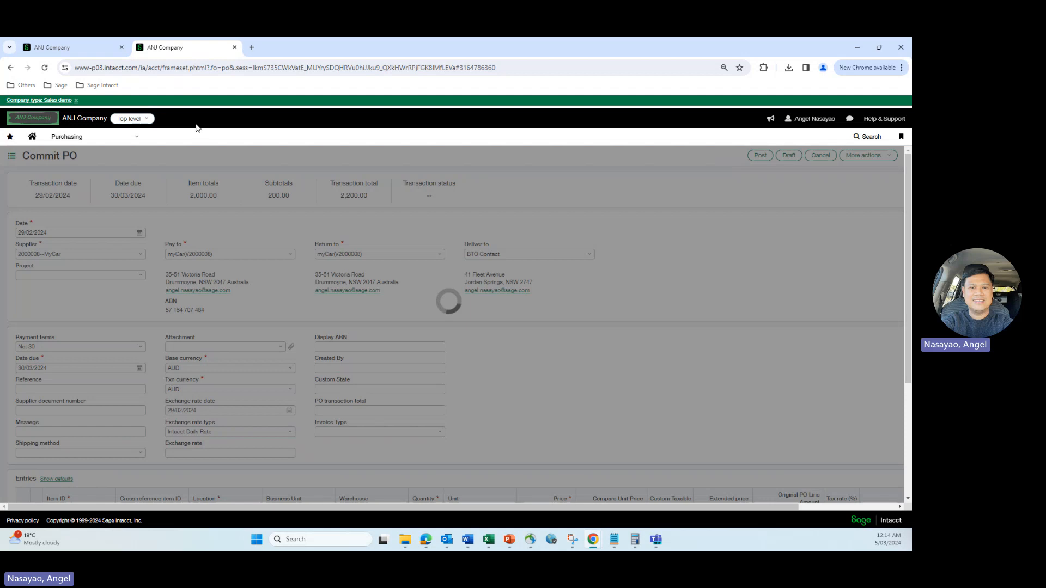
{"action": "left_click", "coordinate": [77, 44]}
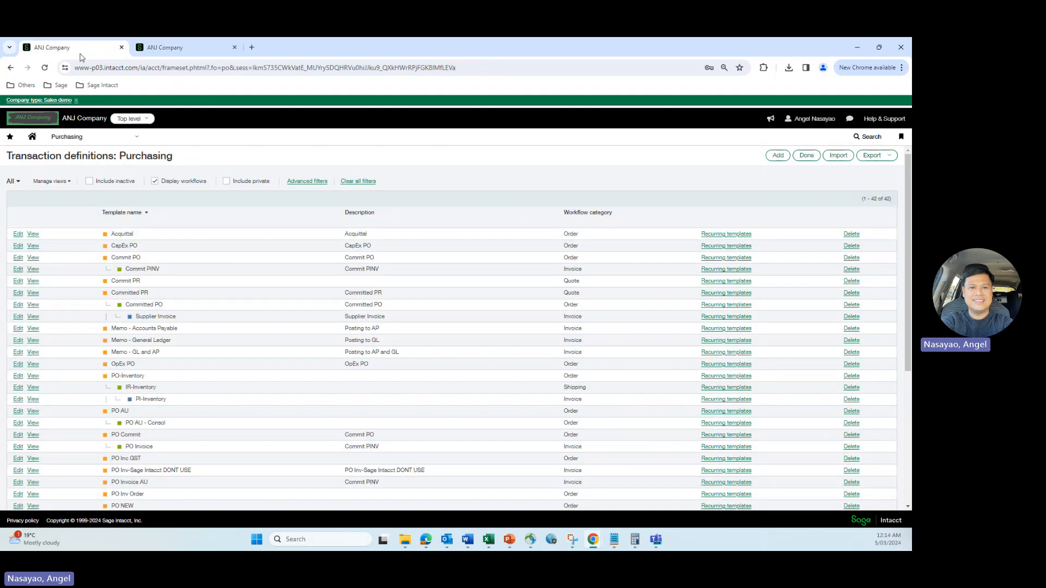
{"action": "left_click", "coordinate": [170, 50]}
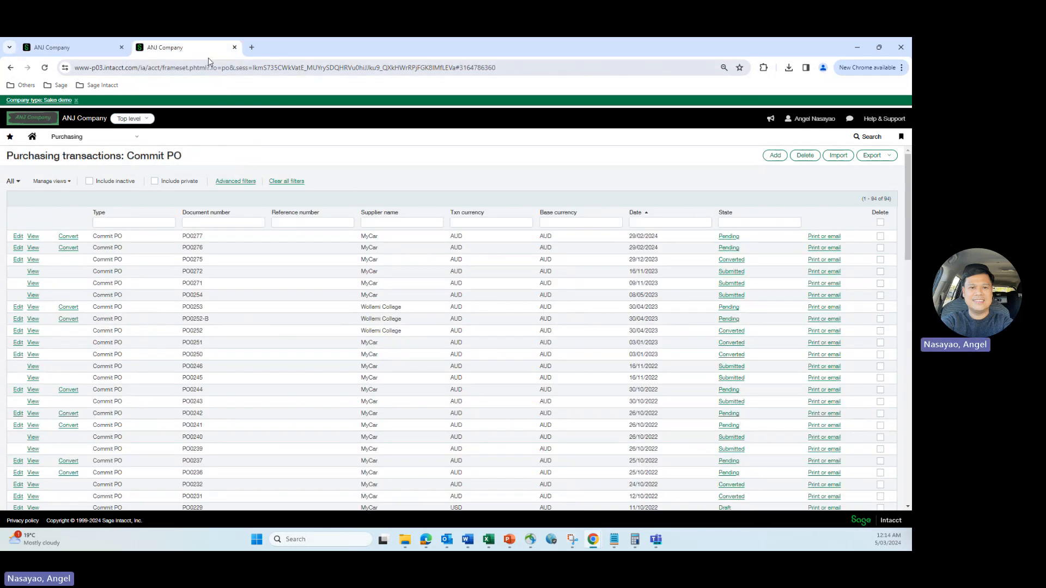
- Duplicate the browser tab holding the Commit PO transactions list and switch to the copy
{"action": "right_click", "coordinate": [200, 53]}
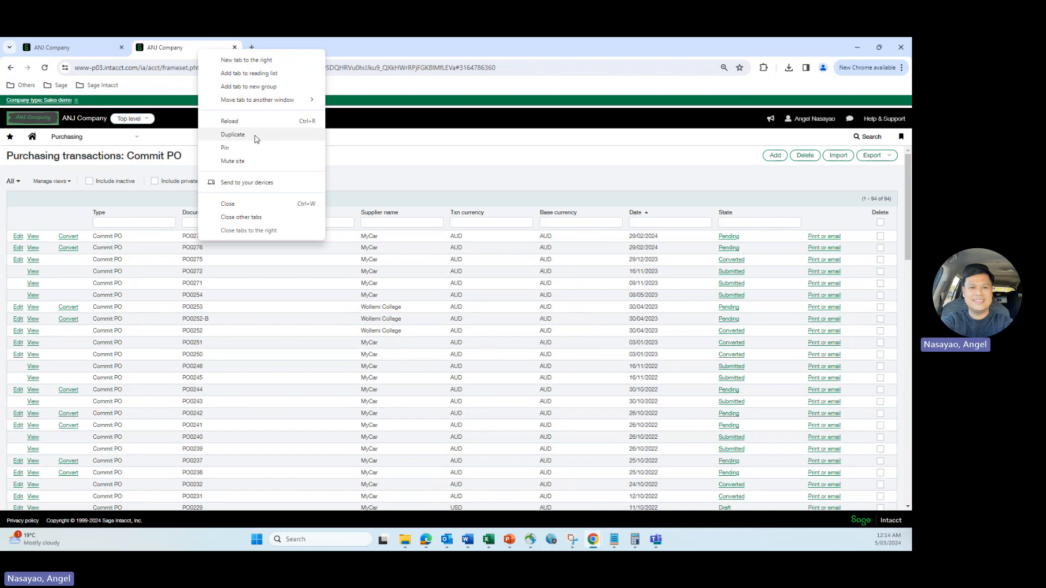
{"action": "left_click", "coordinate": [233, 134]}
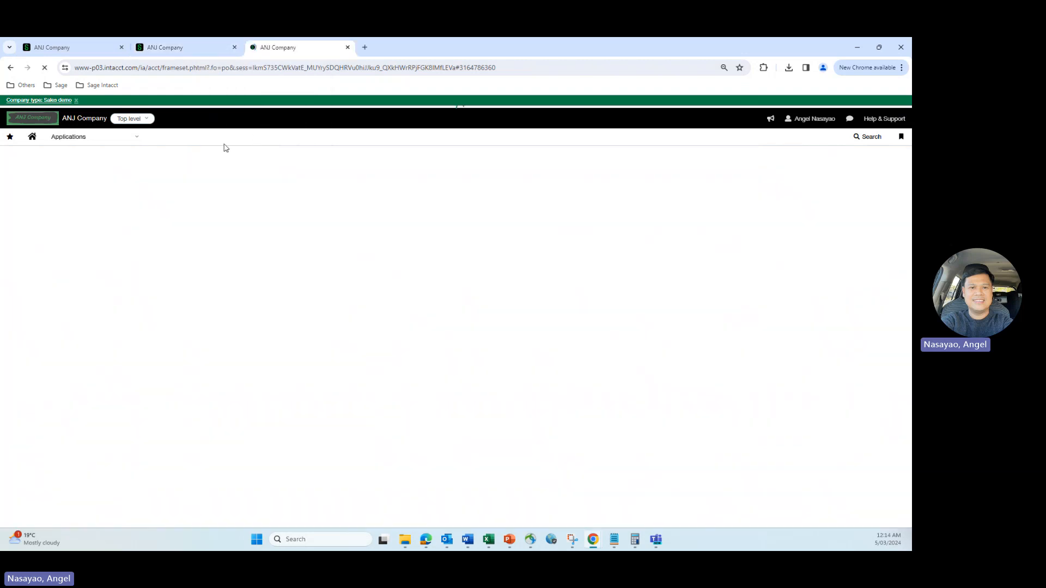
{"action": "left_click", "coordinate": [184, 49]}
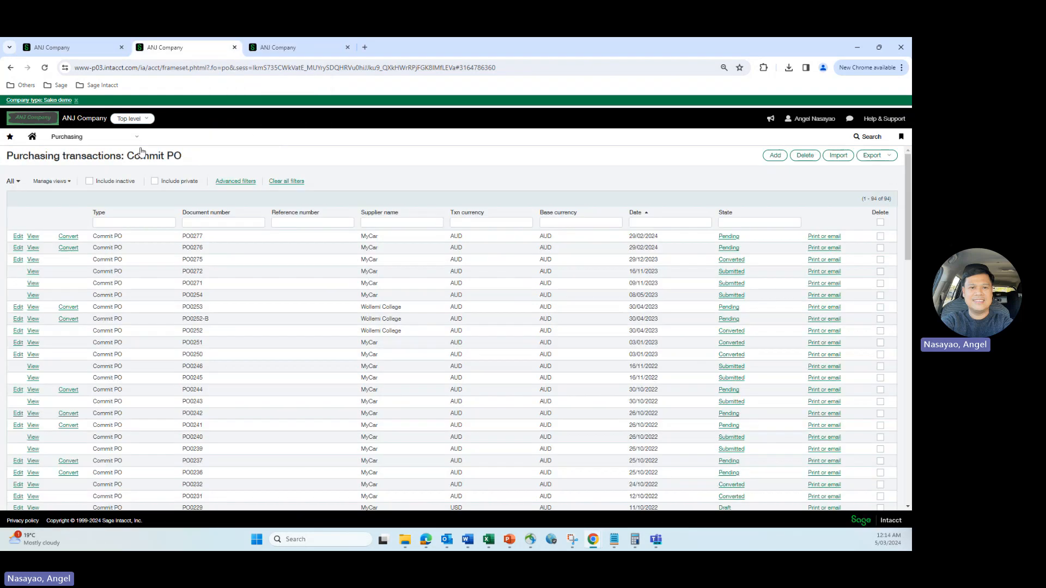
{"action": "left_click", "coordinate": [282, 47]}
- Open a new tax submission form in the Taxes application
{"action": "left_click", "coordinate": [116, 141]}
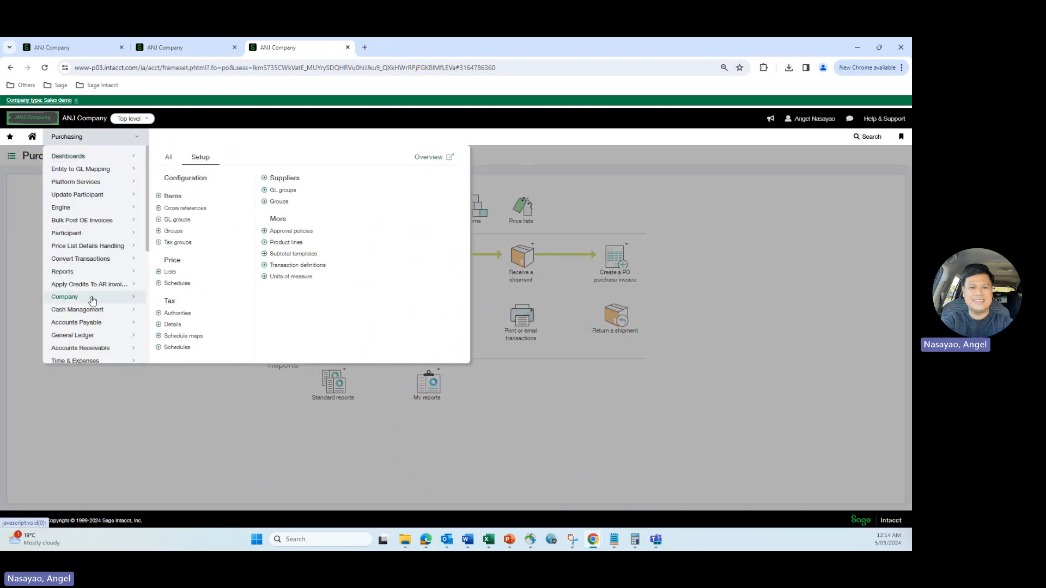
{"action": "scroll", "coordinate": [93, 299], "scroll_direction": "down", "scroll_amount": 1}
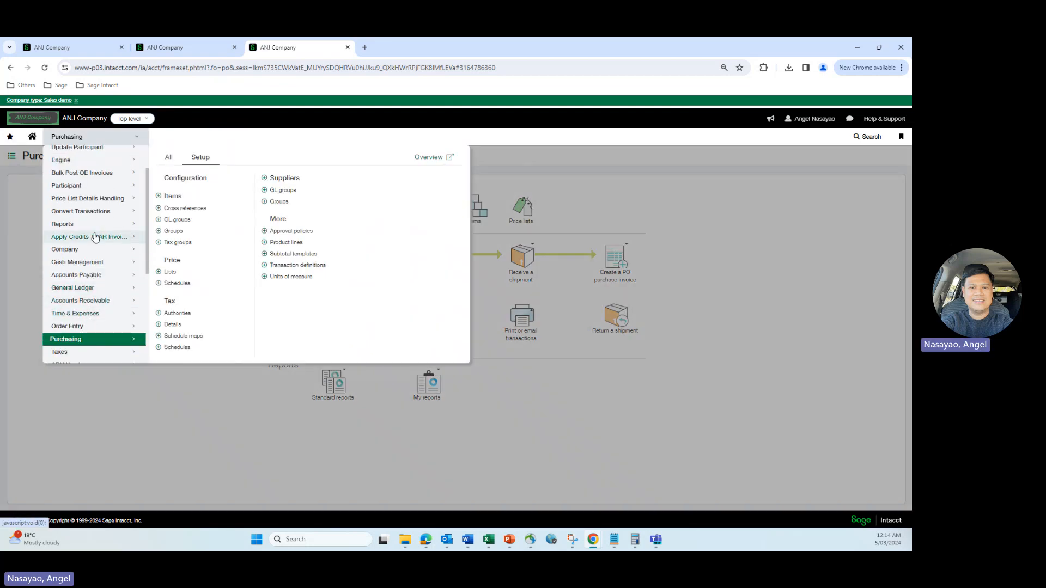
{"action": "scroll", "coordinate": [94, 237], "scroll_direction": "down", "scroll_amount": 2}
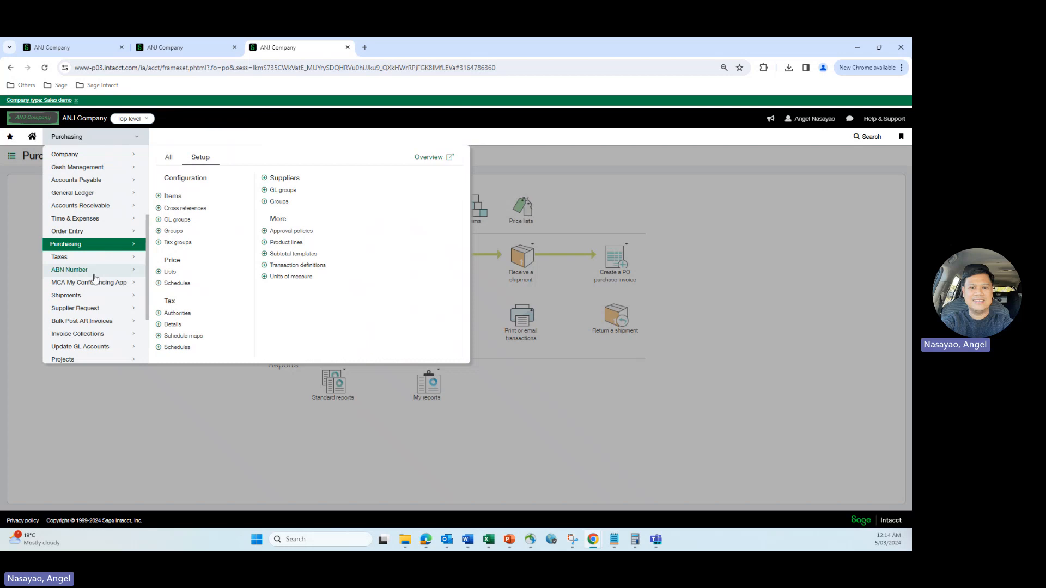
{"action": "scroll", "coordinate": [93, 275], "scroll_direction": "up", "scroll_amount": 3}
{"action": "scroll", "coordinate": [90, 277], "scroll_direction": "down", "scroll_amount": 2}
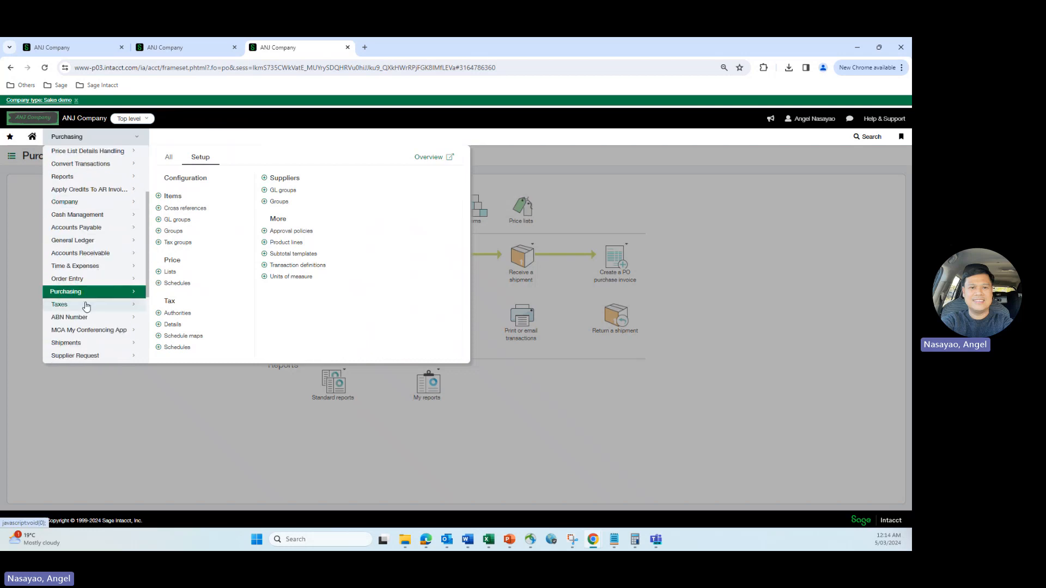
{"action": "left_click", "coordinate": [86, 305]}
{"action": "left_click", "coordinate": [159, 179]}
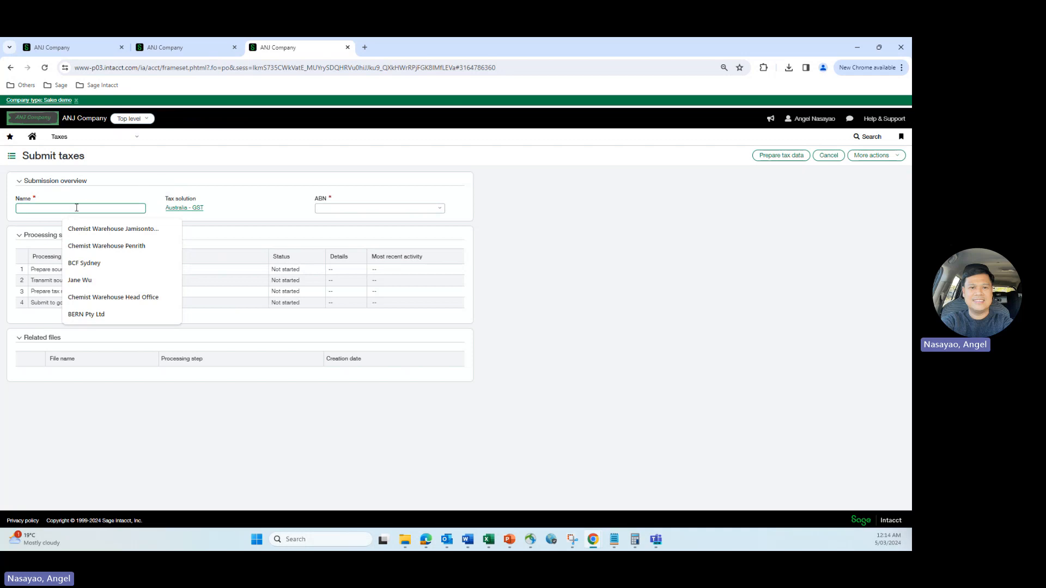
- Prepare tax data offline for a submission named E400 FEB 2024, using the entity's ABN and the prefilled notification recipient
{"action": "type", "text": "E4"}
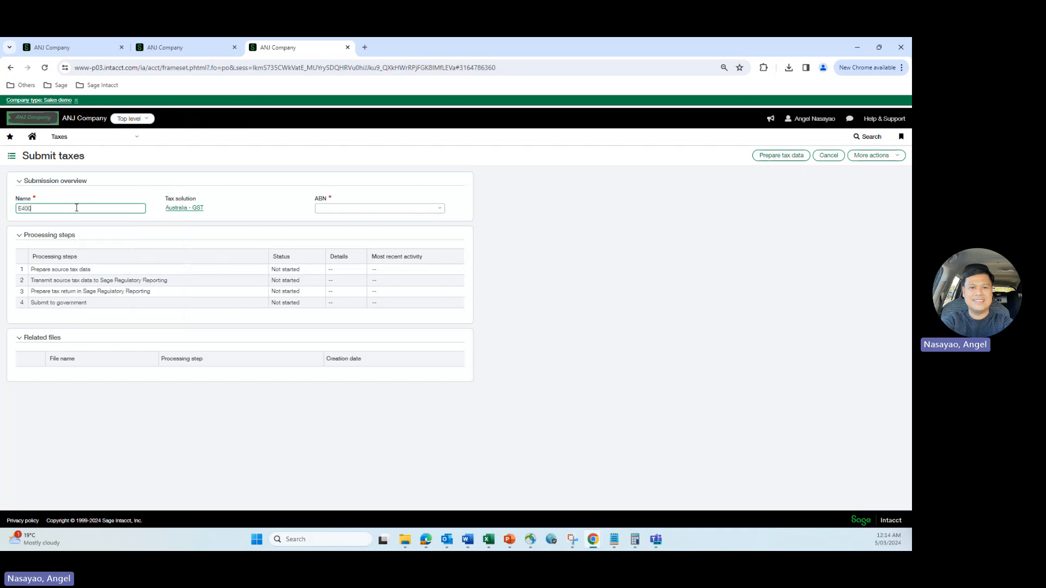
{"action": "type", "text": "00 FEB 2024"}
{"action": "left_click", "coordinate": [437, 209]}
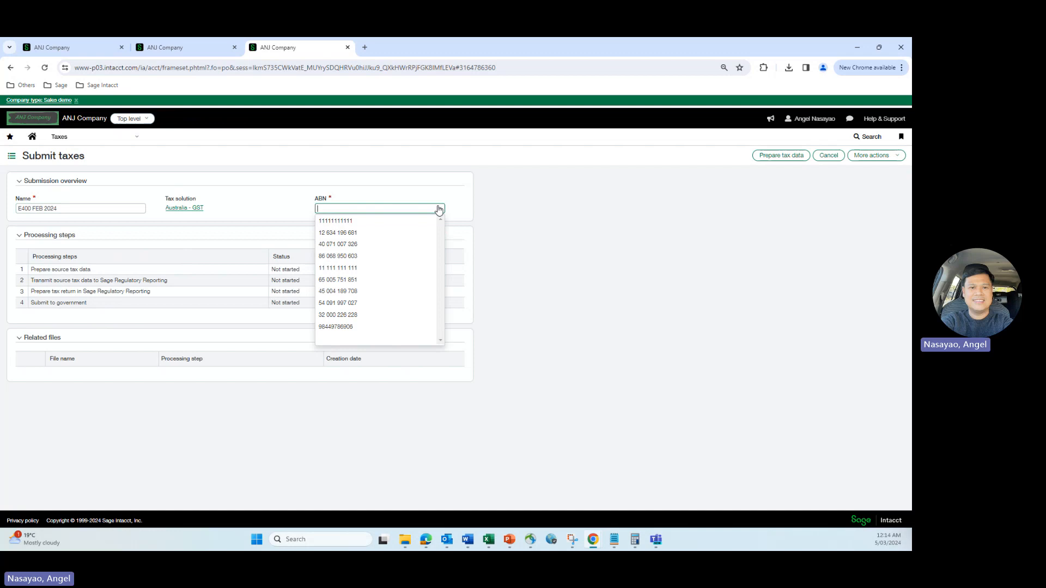
{"action": "left_click", "coordinate": [350, 280]}
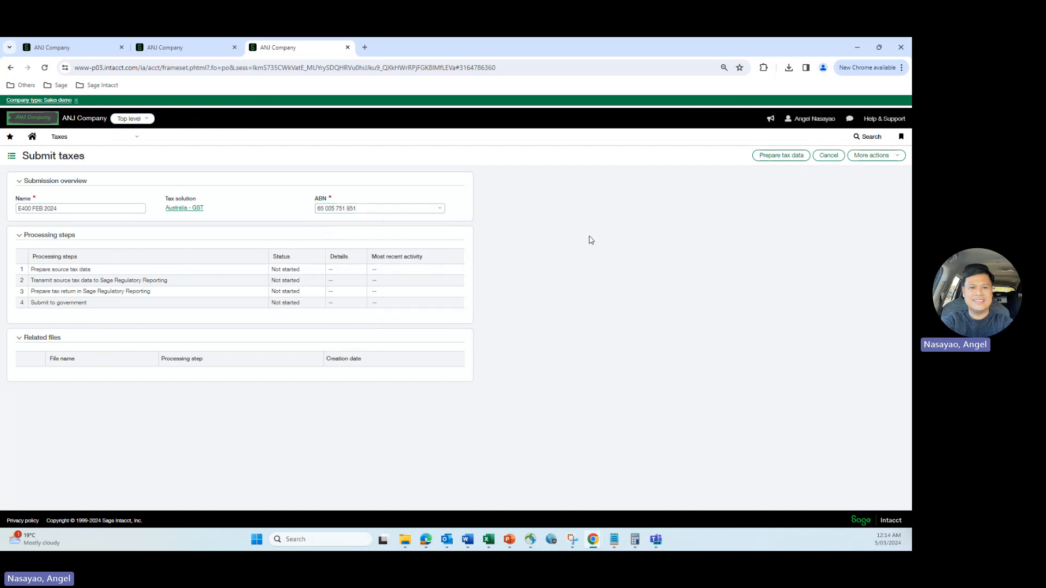
{"action": "left_click", "coordinate": [779, 156]}
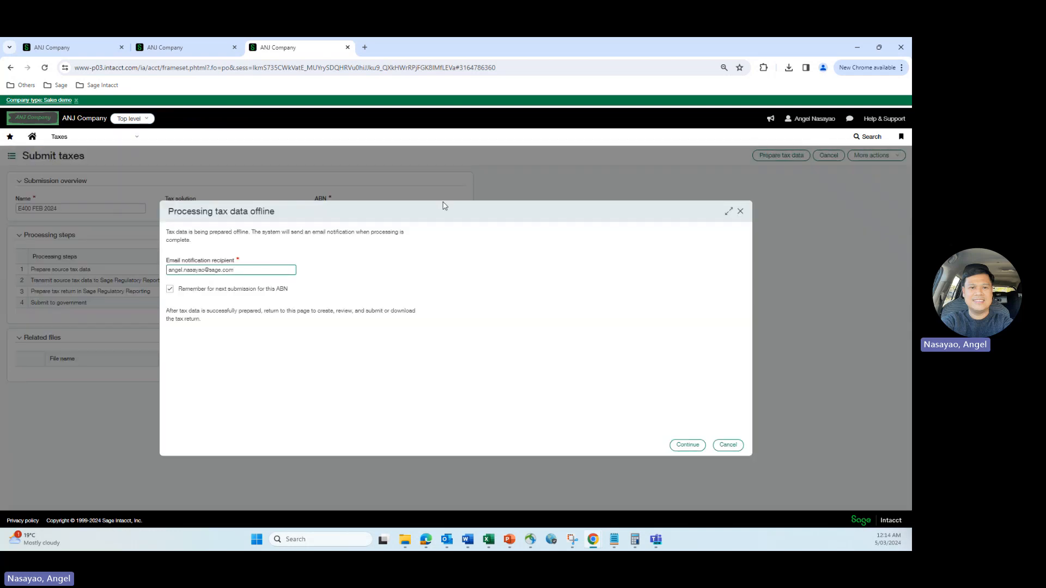
{"action": "left_click", "coordinate": [688, 445]}
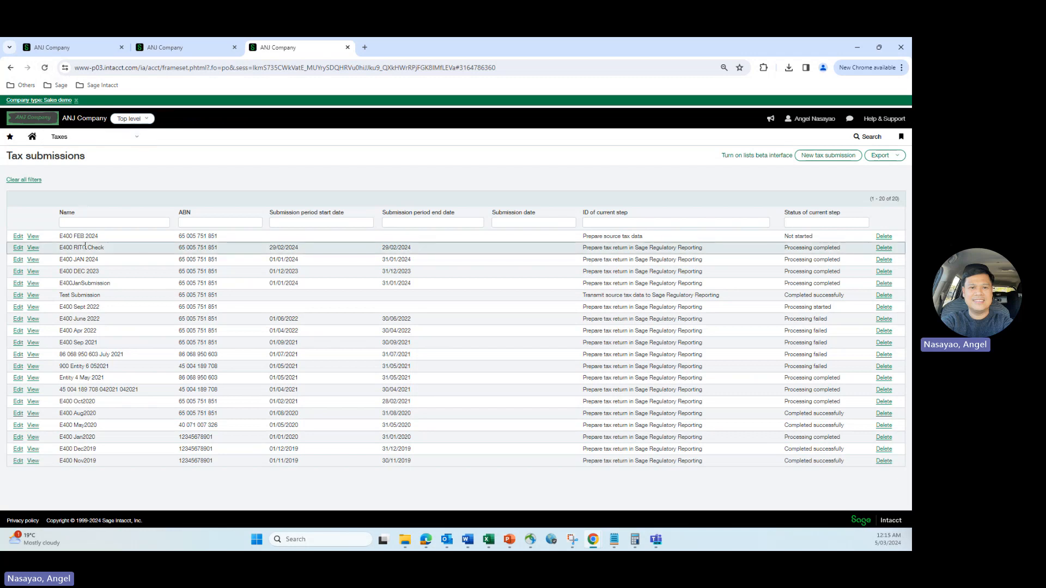
- Check the processing status of the E400 FEB 2024 submission, refresh the page, and return to the purchasing transaction definitions
{"action": "left_click_drag", "start_coordinate": [103, 238], "coordinate": [77, 238]}
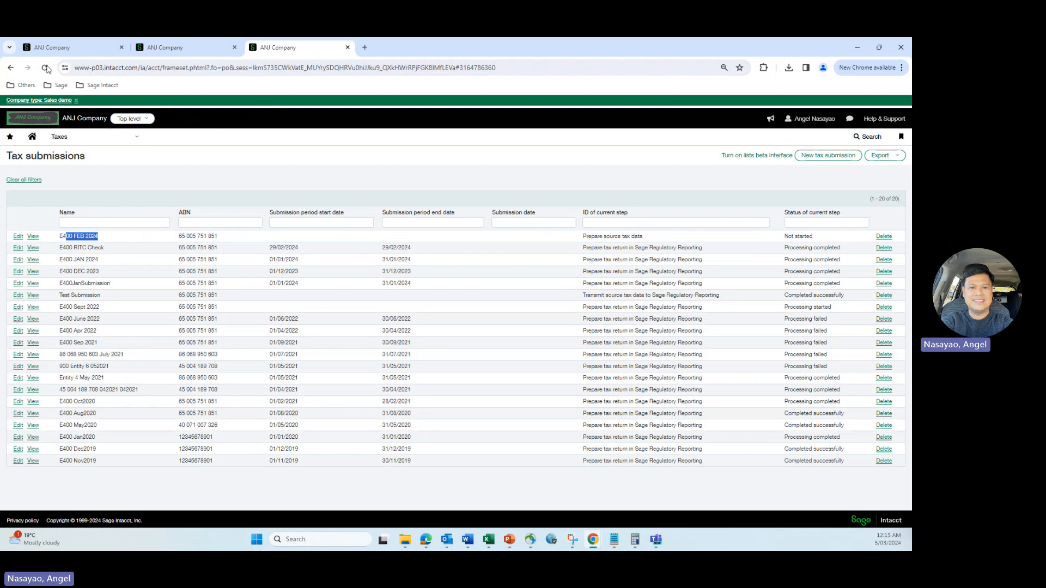
{"action": "left_click", "coordinate": [235, 223]}
{"action": "left_click", "coordinate": [44, 68]}
{"action": "left_click", "coordinate": [70, 47]}
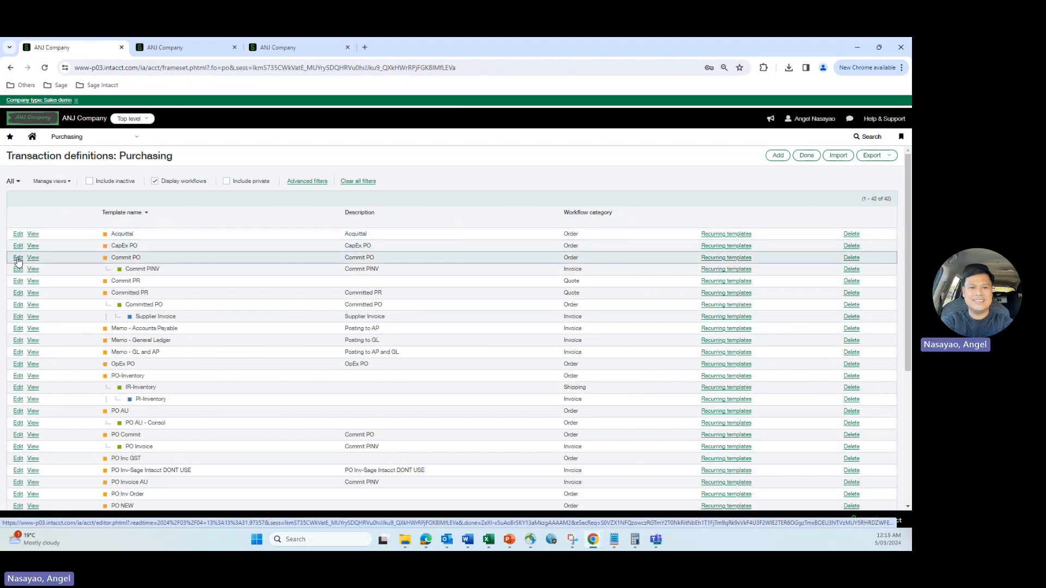
- Open the Commit PO transaction definition for editing and review its transaction posting settings, including the Do not capture GST option
{"action": "left_click", "coordinate": [267, 260]}
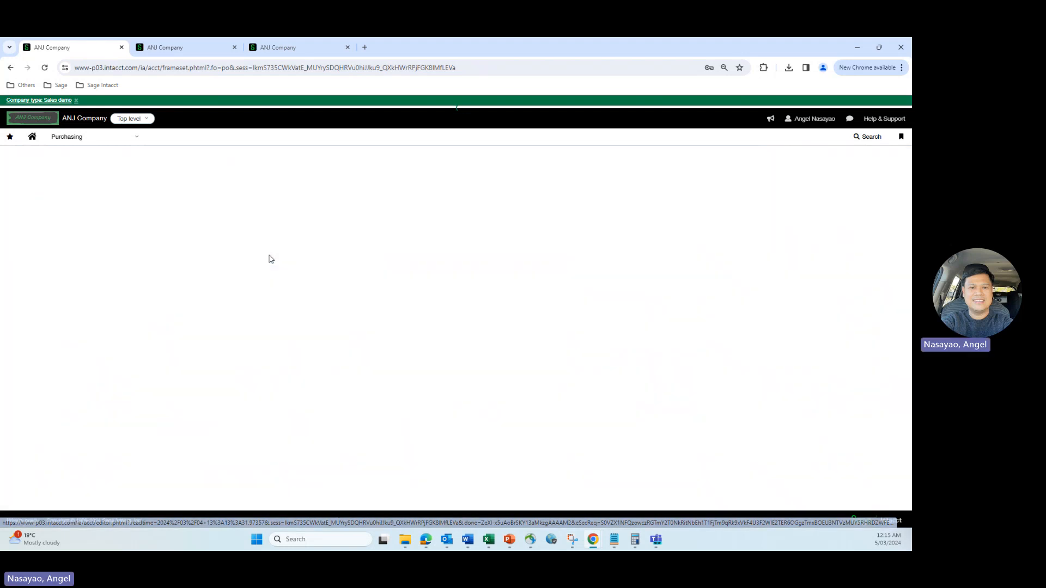
{"action": "scroll", "coordinate": [276, 272], "scroll_direction": "down", "scroll_amount": 5}
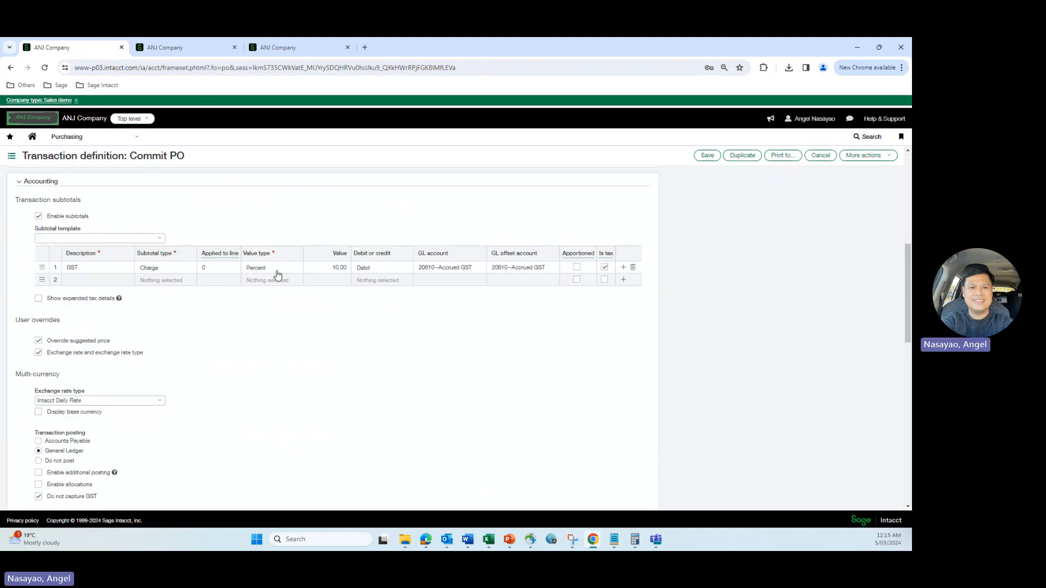
{"action": "scroll", "coordinate": [277, 272], "scroll_direction": "down", "scroll_amount": 3}
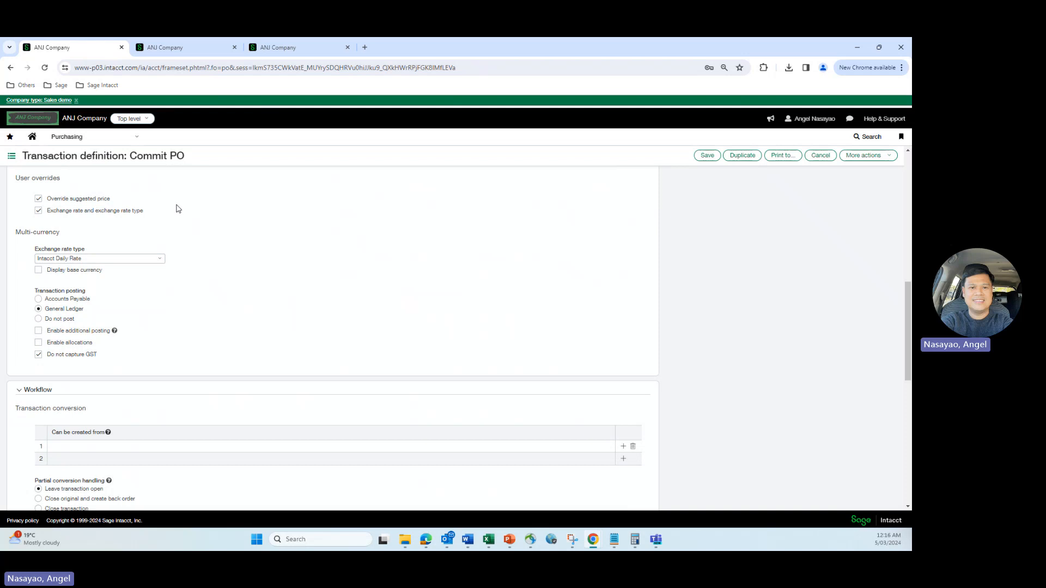
- Refresh the tax submissions list, check the E400 FEB 2024 status, open that submission, and back out of creating its tax return
{"action": "left_click", "coordinate": [296, 48]}
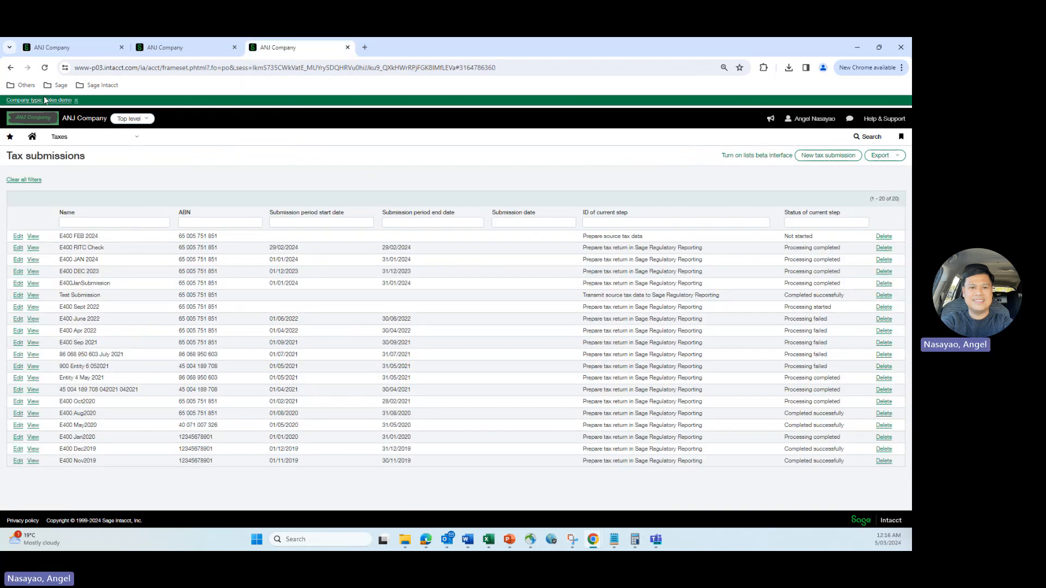
{"action": "left_click", "coordinate": [45, 67]}
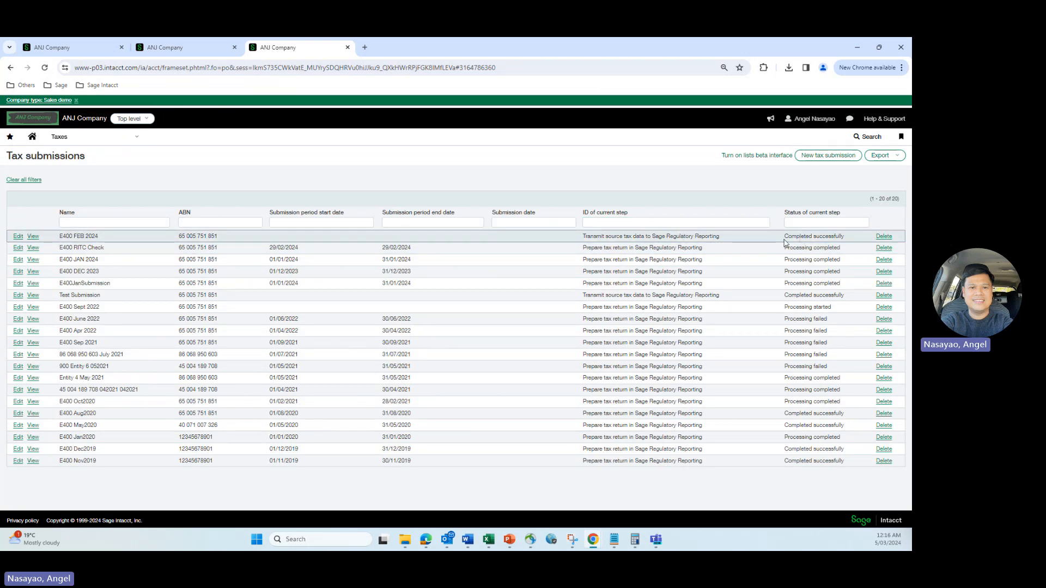
{"action": "left_click_drag", "start_coordinate": [785, 238], "coordinate": [829, 236]}
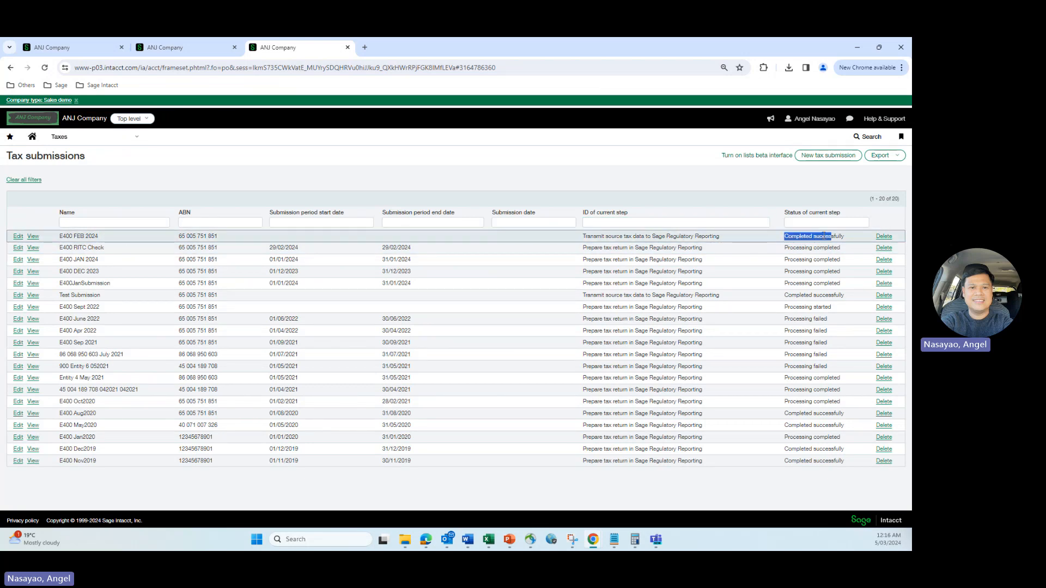
{"action": "left_click", "coordinate": [34, 238]}
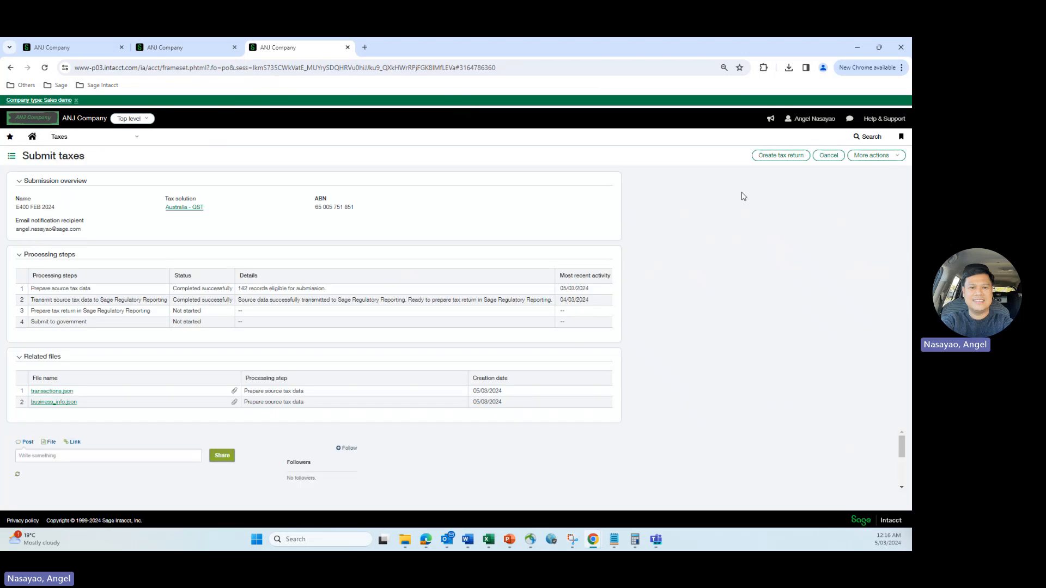
{"action": "left_click", "coordinate": [770, 157]}
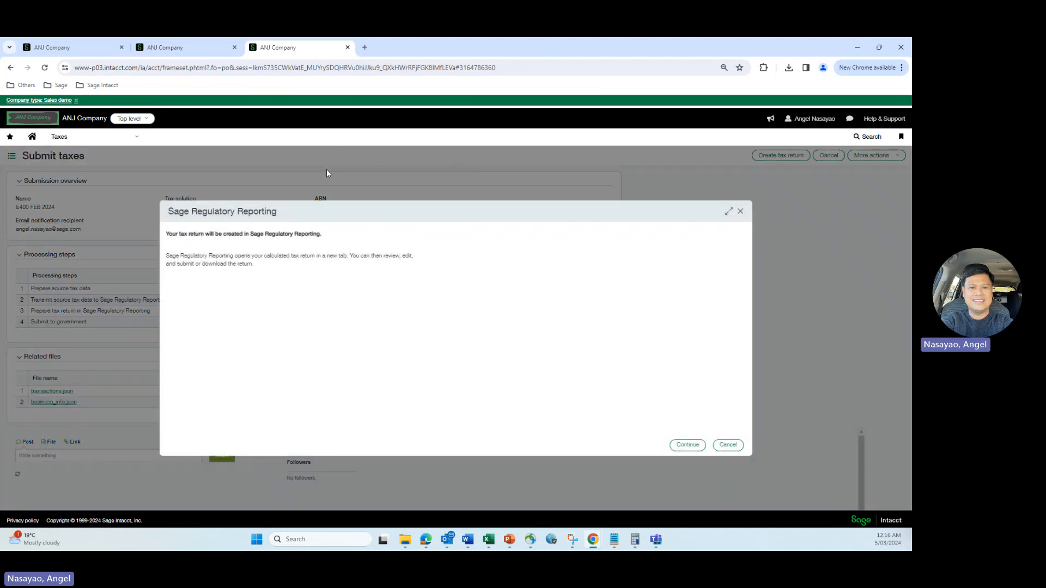
{"action": "left_click", "coordinate": [740, 211]}
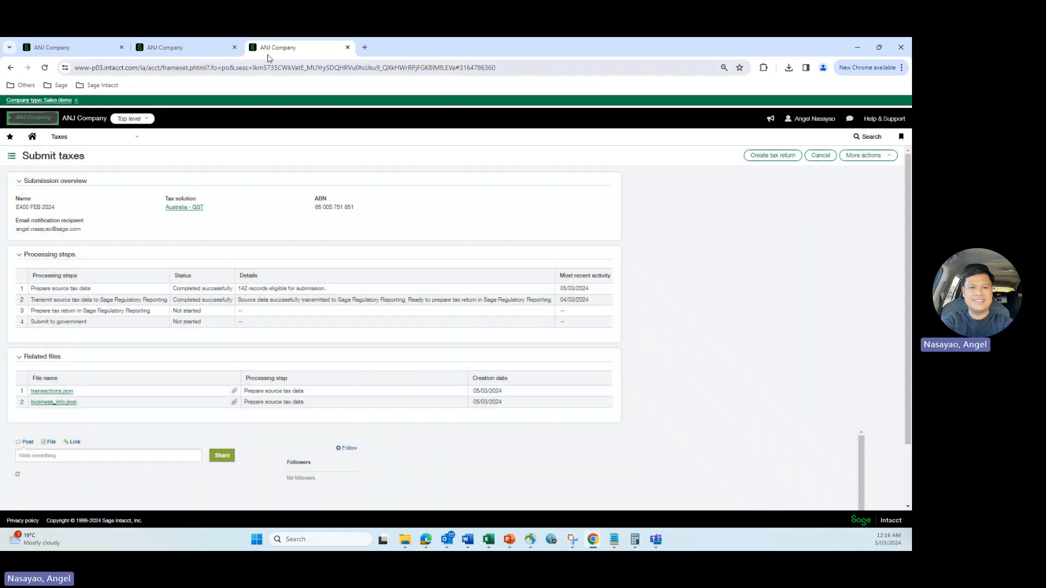
- Duplicate the tax submission browser tab and open the Close books page of the General Ledger in the copy
{"action": "right_click", "coordinate": [280, 54]}
{"action": "left_click", "coordinate": [316, 134]}
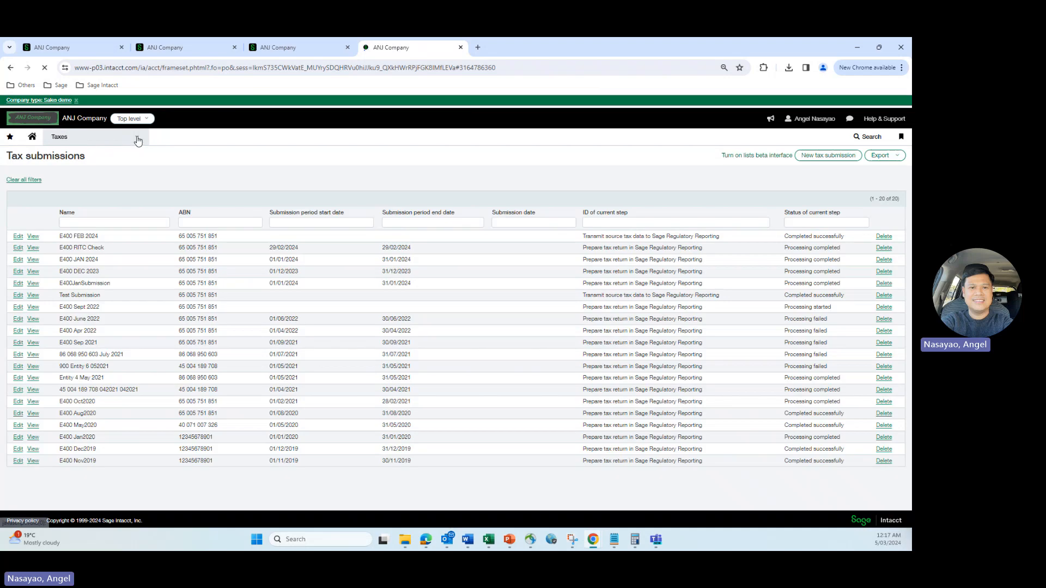
{"action": "left_click", "coordinate": [136, 137]}
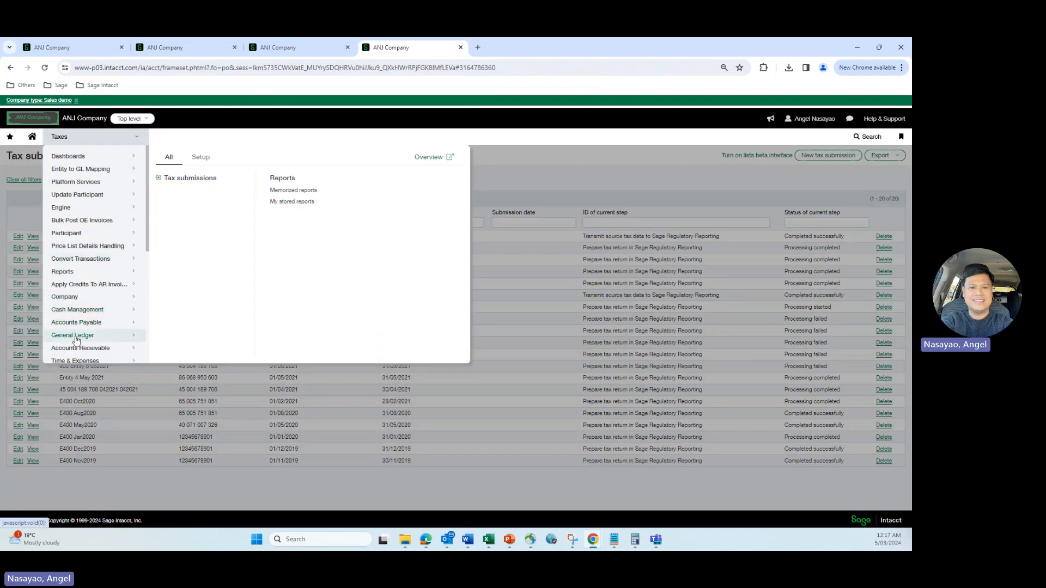
{"action": "left_click", "coordinate": [76, 339]}
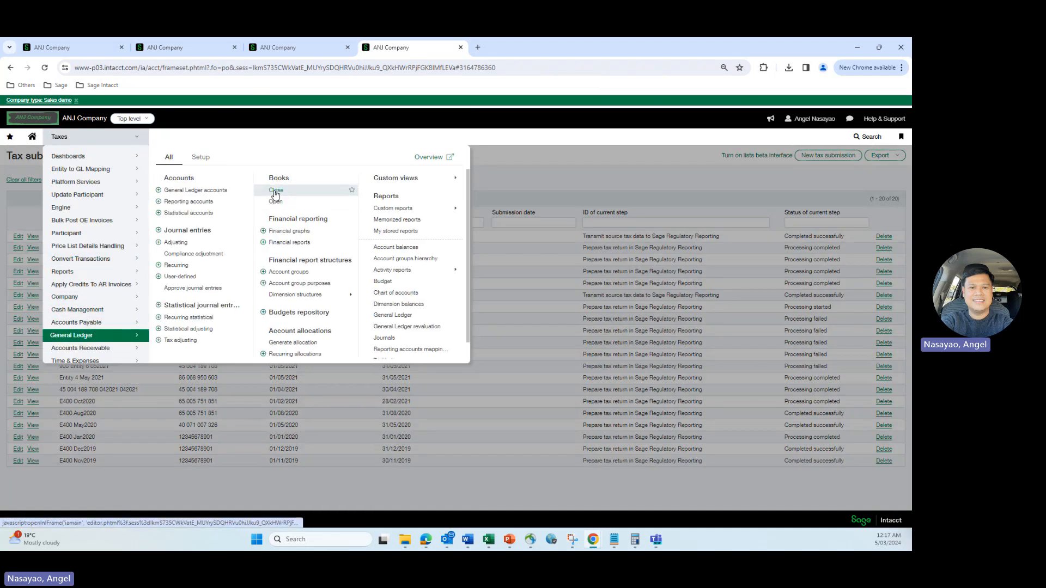
{"action": "left_click", "coordinate": [275, 192]}
- Close the books of entity 400--GBD Australia to the end of the period Month Ended February 2024
{"action": "left_click", "coordinate": [139, 212]}
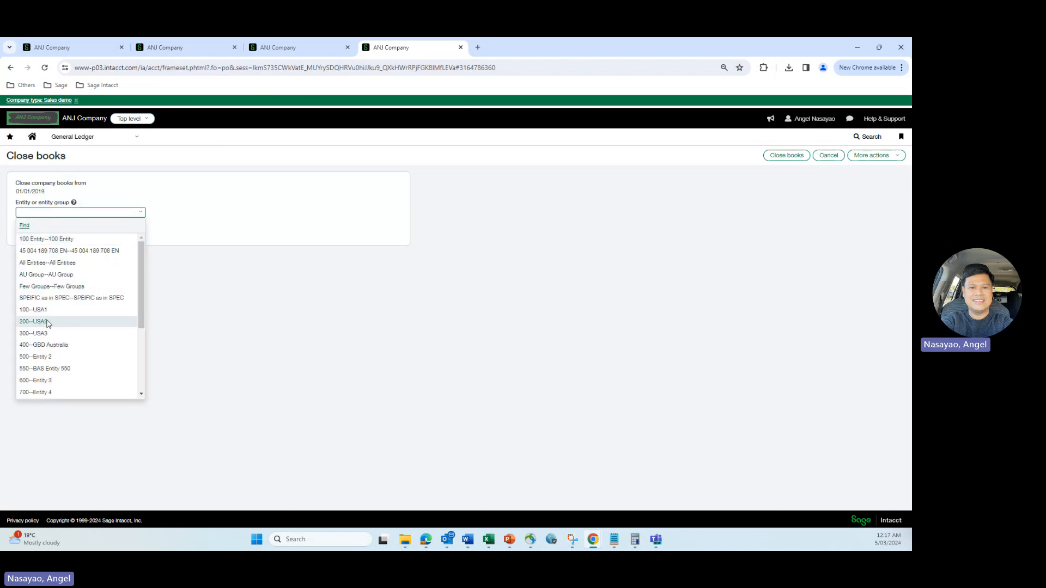
{"action": "left_click", "coordinate": [54, 345]}
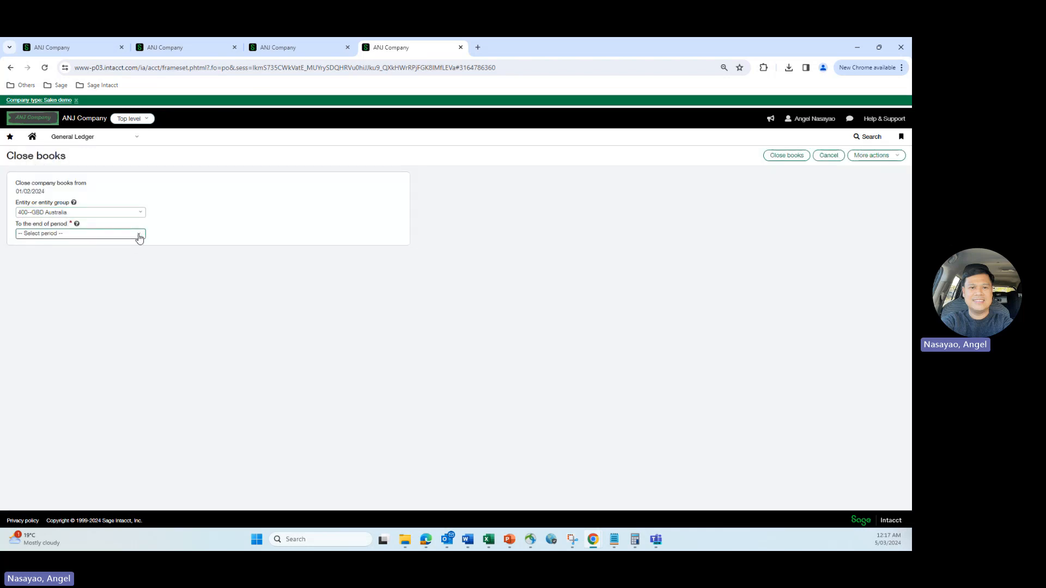
{"action": "left_click", "coordinate": [136, 234]}
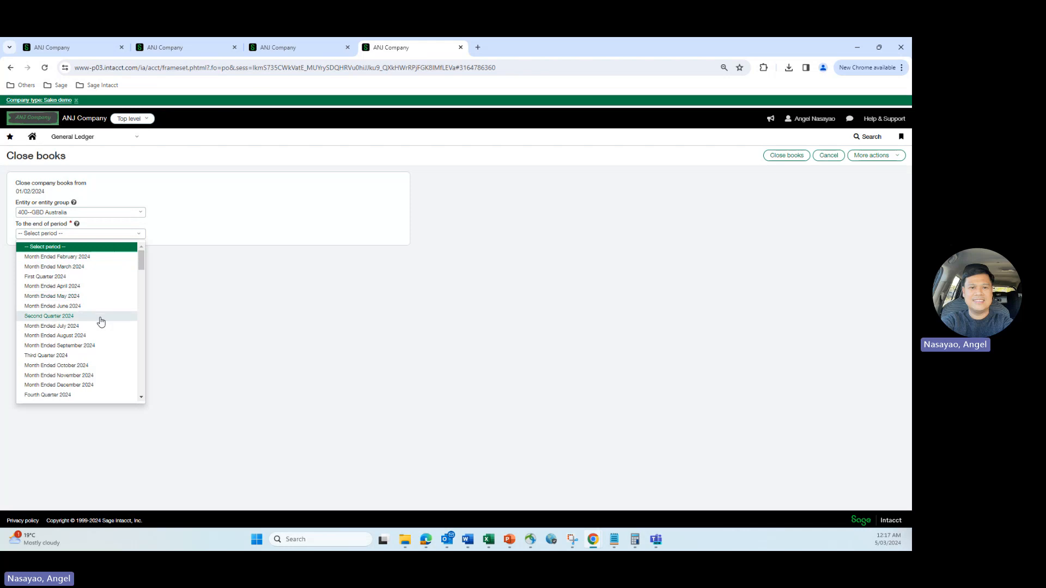
{"action": "left_click", "coordinate": [88, 257]}
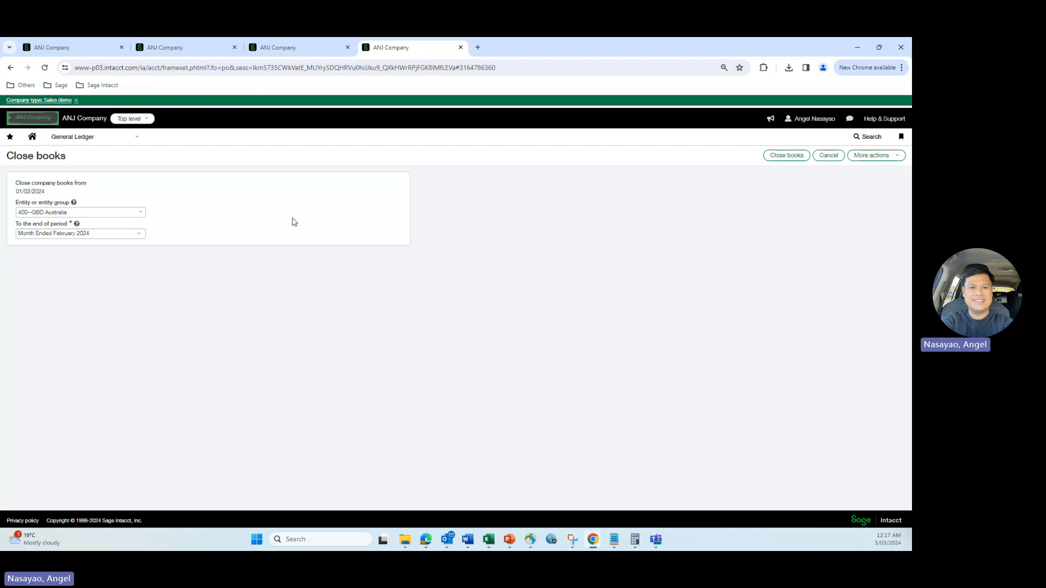
{"action": "left_click", "coordinate": [785, 156]}
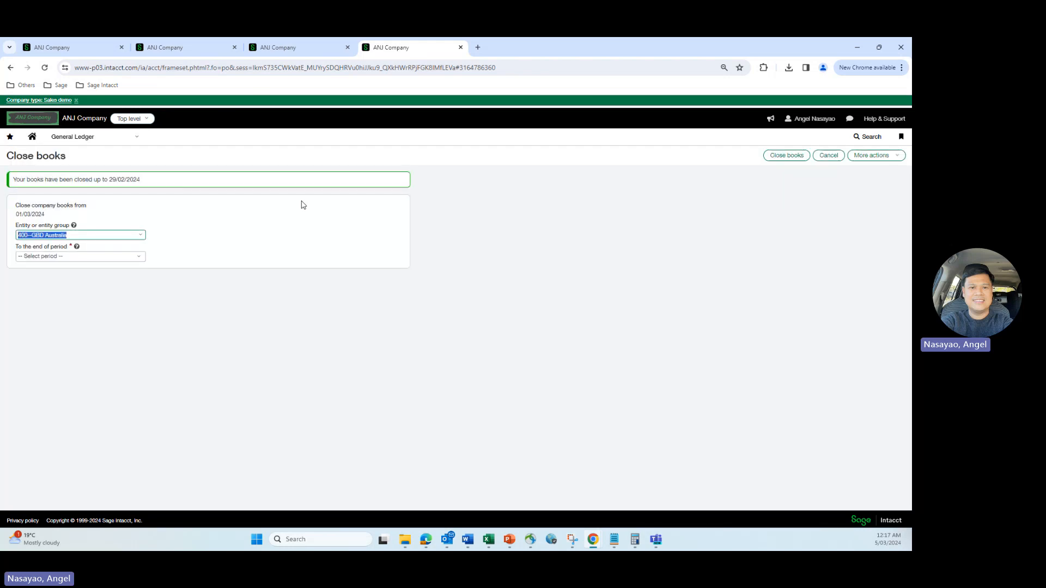
- Return to the E400 FEB 2024 submission and create its tax return in Sage Regulatory Reporting
{"action": "left_click", "coordinate": [291, 49]}
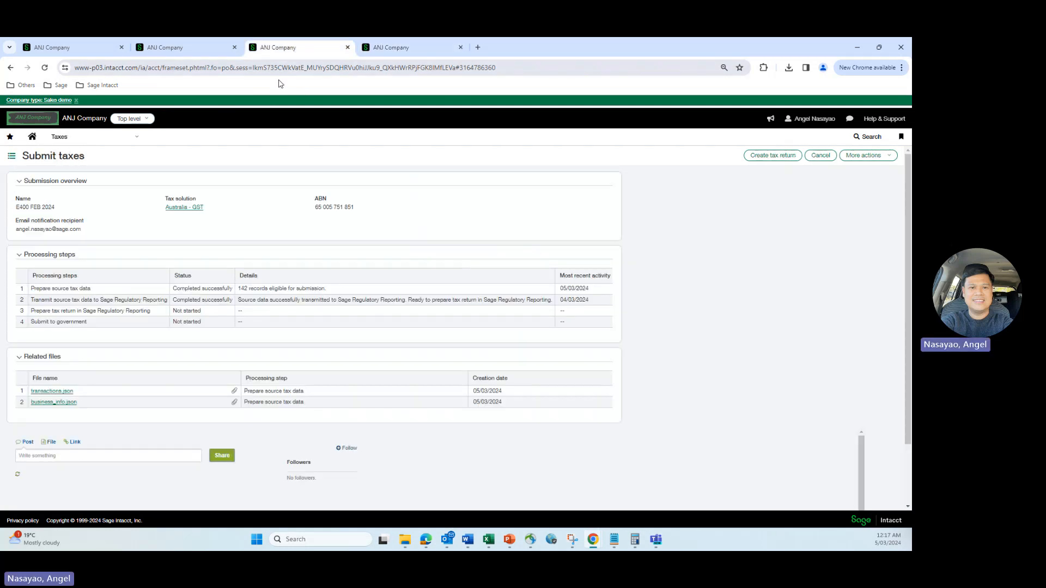
{"action": "left_click", "coordinate": [763, 158]}
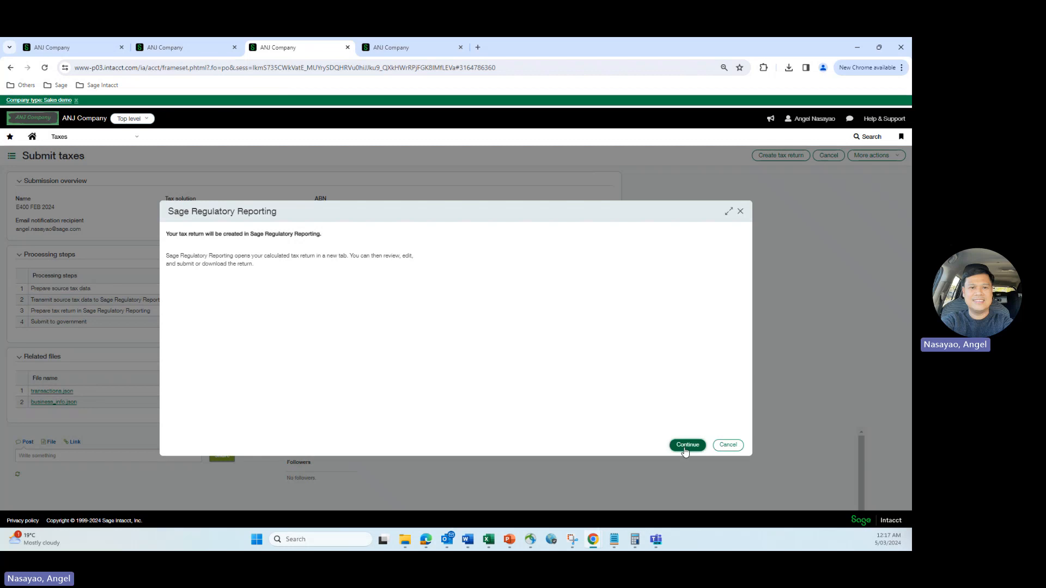
{"action": "left_click", "coordinate": [686, 450]}
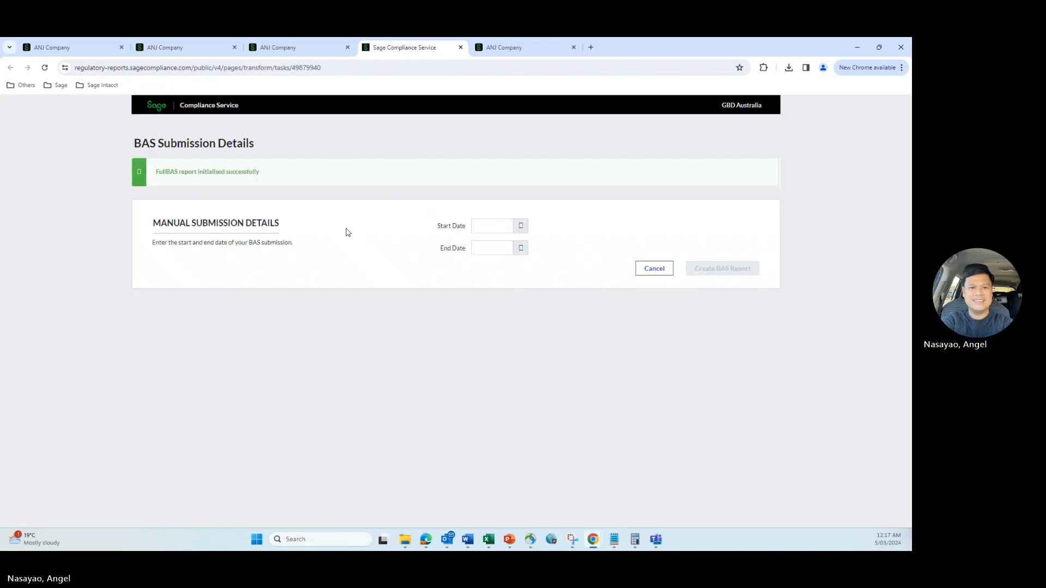
- Create the BAS report for 01/02/2024 to 29/02/2024, deferring the late transactions to the next Activity Statement
{"action": "left_click", "coordinate": [521, 225]}
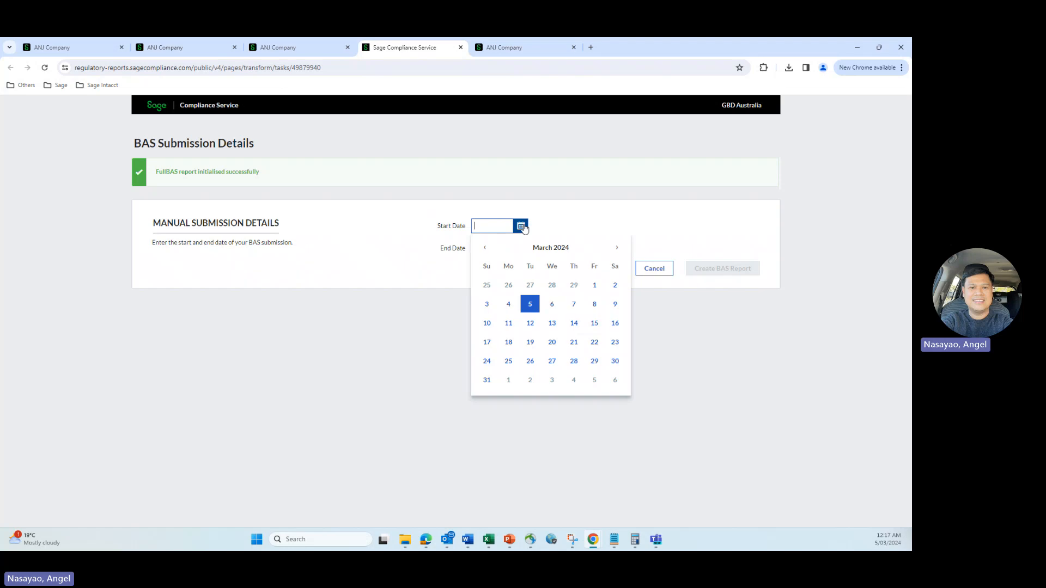
{"action": "left_click", "coordinate": [485, 248]}
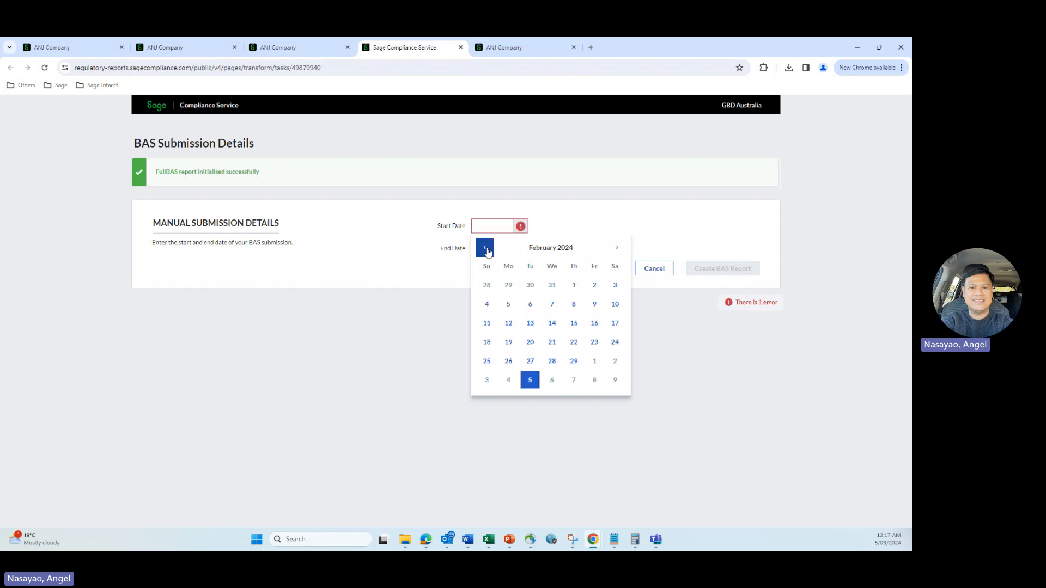
{"action": "left_click", "coordinate": [573, 287]}
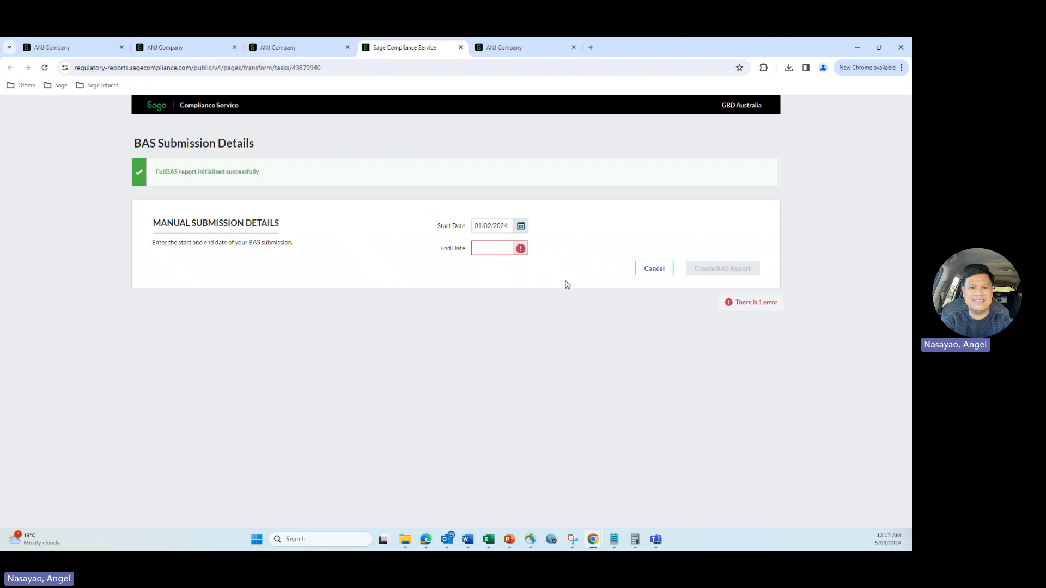
{"action": "left_click", "coordinate": [521, 247]}
{"action": "left_click", "coordinate": [573, 306]}
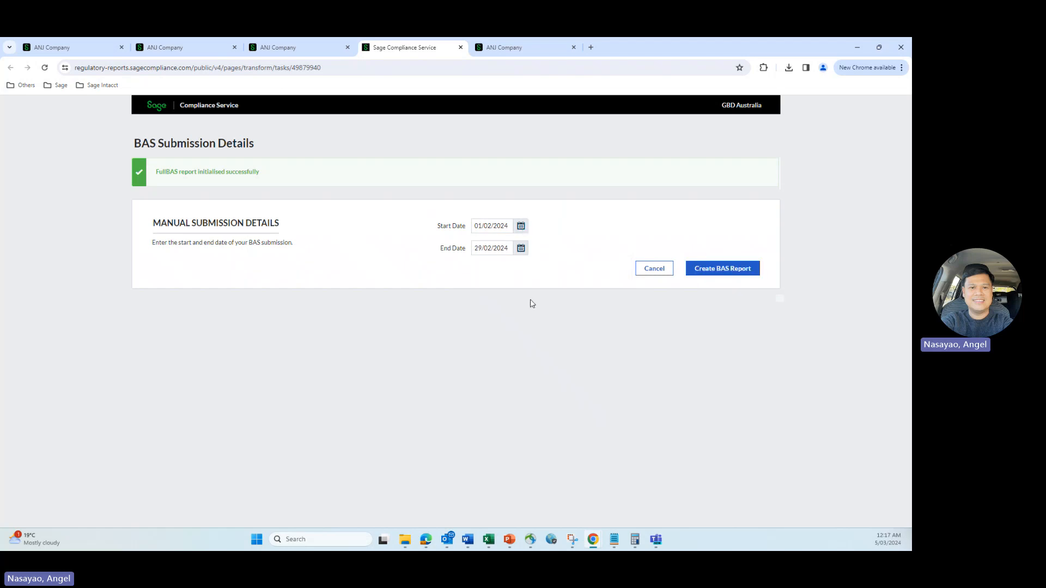
{"action": "left_click", "coordinate": [709, 270]}
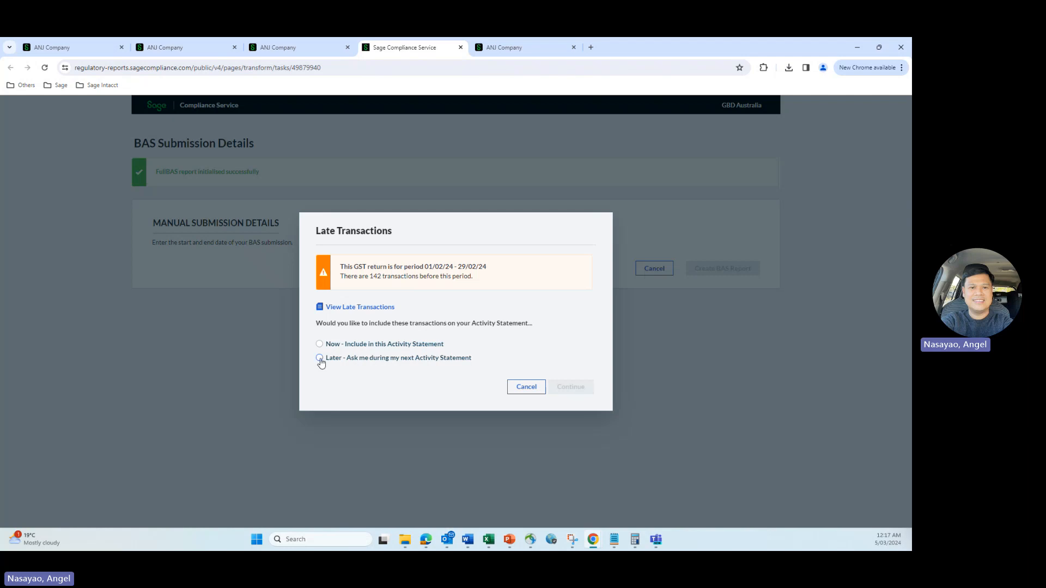
{"action": "left_click", "coordinate": [320, 360]}
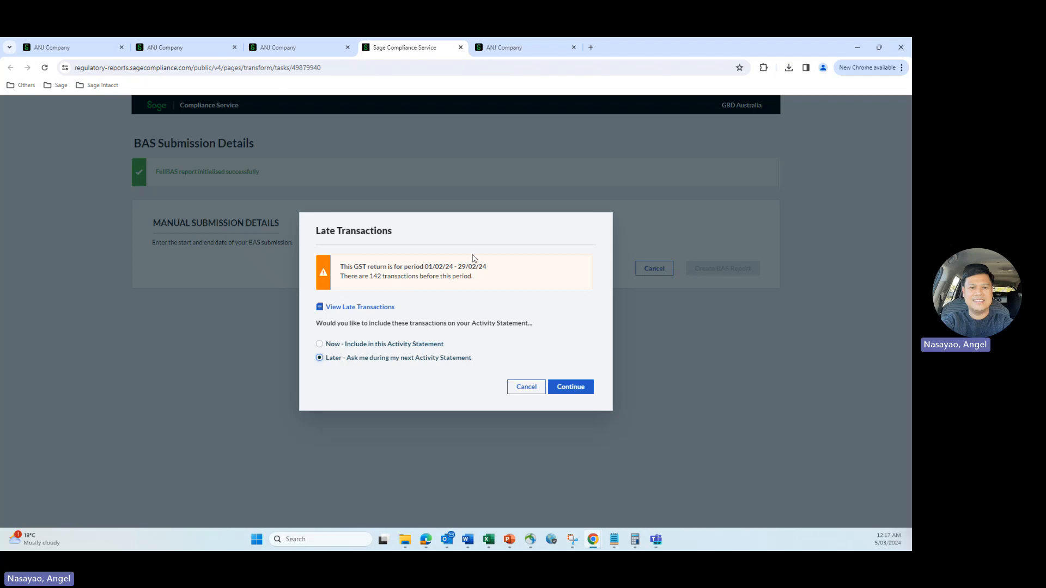
{"action": "left_click", "coordinate": [567, 389]}
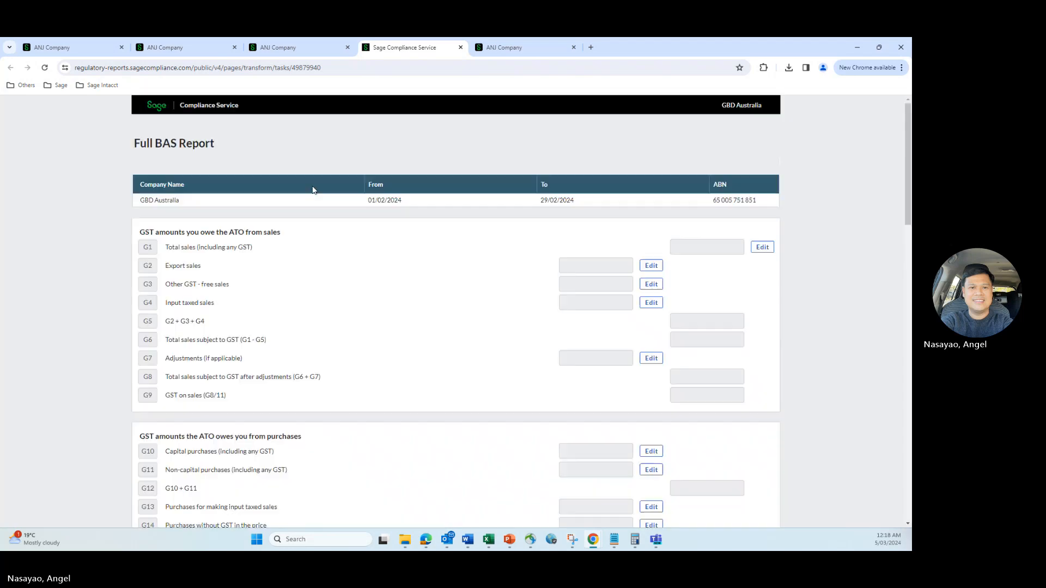
- Examine the Full BAS Report's sales, purchases, withholding and summary amounts for February 2024
{"action": "scroll", "coordinate": [349, 245], "scroll_direction": "down", "scroll_amount": 9}
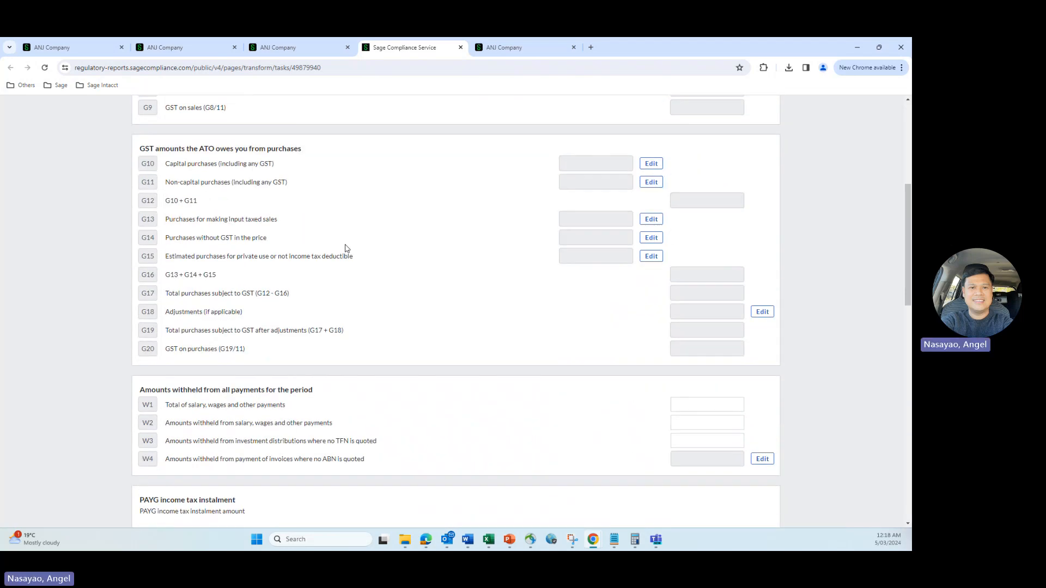
{"action": "scroll", "coordinate": [351, 244], "scroll_direction": "down", "scroll_amount": 2}
{"action": "scroll", "coordinate": [355, 245], "scroll_direction": "up", "scroll_amount": 12}
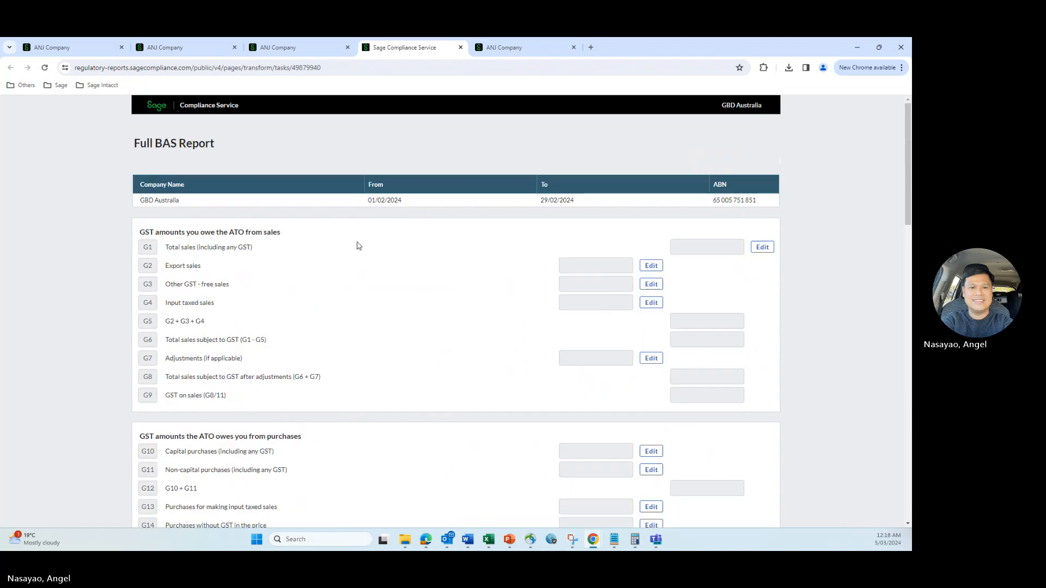
{"action": "scroll", "coordinate": [360, 256], "scroll_direction": "down", "scroll_amount": 15}
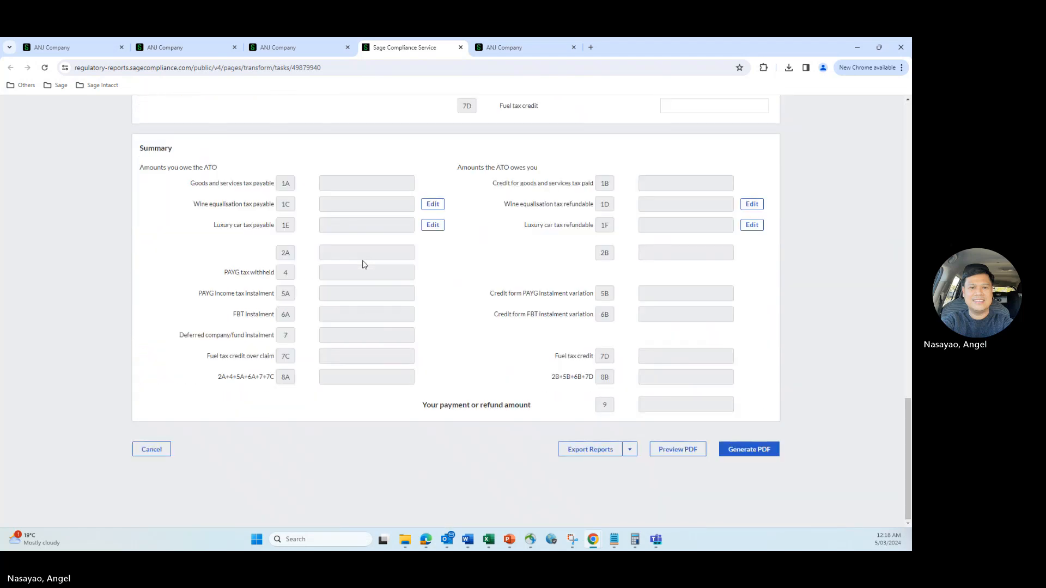
{"action": "scroll", "coordinate": [364, 265], "scroll_direction": "up", "scroll_amount": 4}
{"action": "scroll", "coordinate": [366, 265], "scroll_direction": "down", "scroll_amount": 4}
{"action": "scroll", "coordinate": [366, 264], "scroll_direction": "up", "scroll_amount": 10}
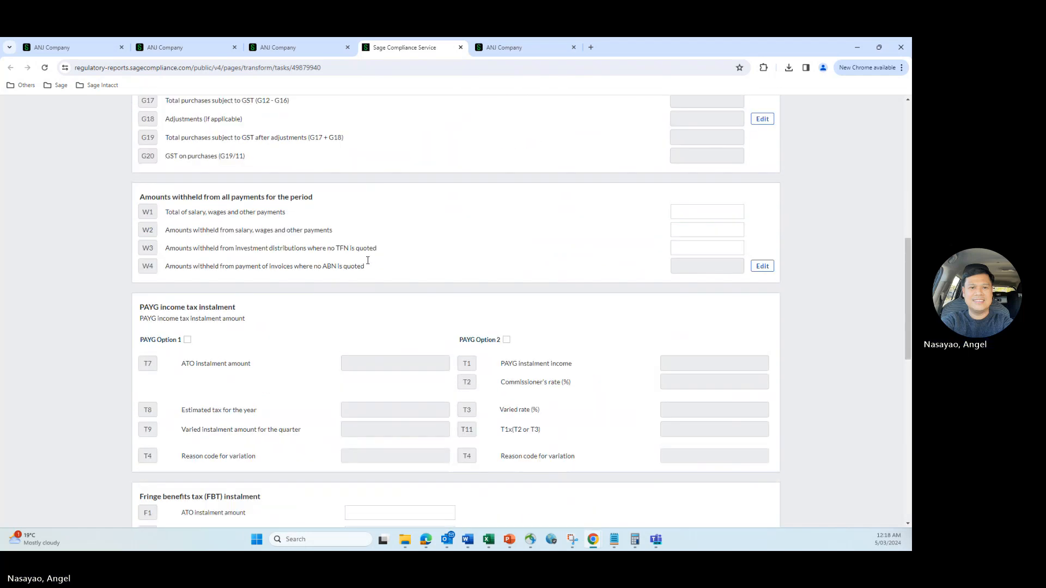
{"action": "scroll", "coordinate": [367, 264], "scroll_direction": "up", "scroll_amount": 10}
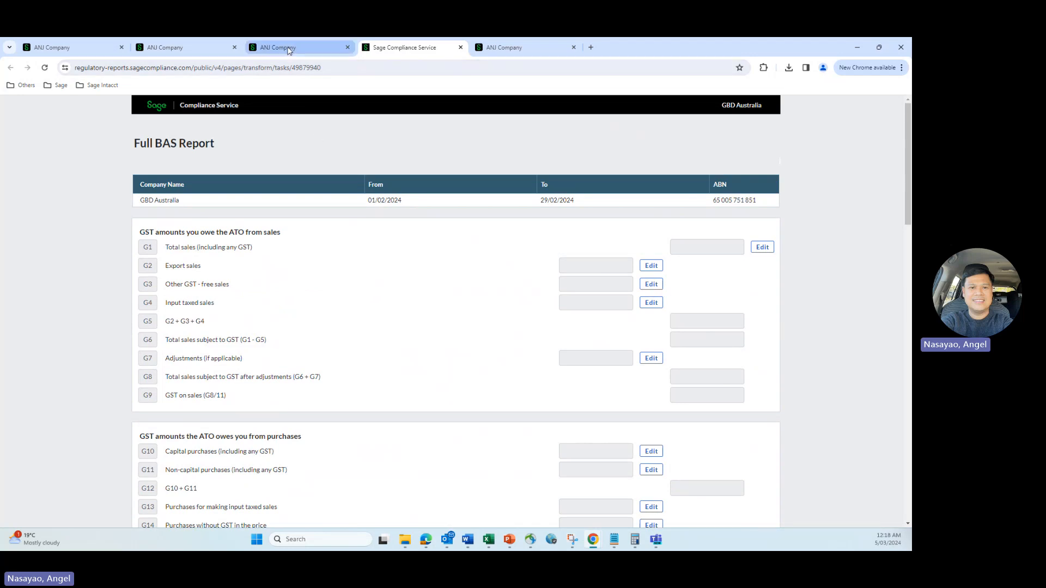
- Go back to the tax submission in the Taxes application and copy its name, E400 FEB 2024
{"action": "mouse_move", "coordinate": [289, 50]}
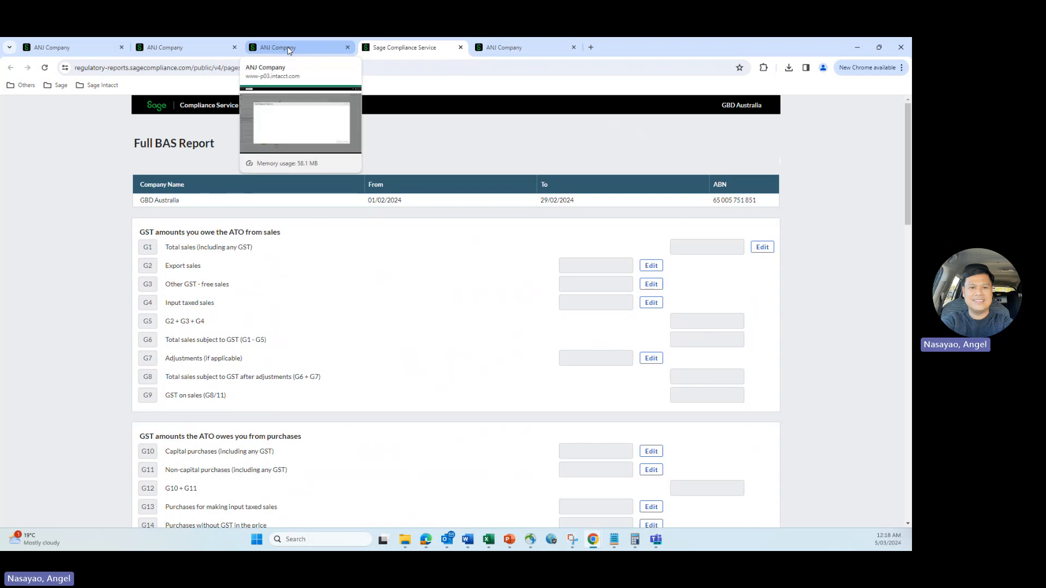
{"action": "left_click", "coordinate": [289, 50]}
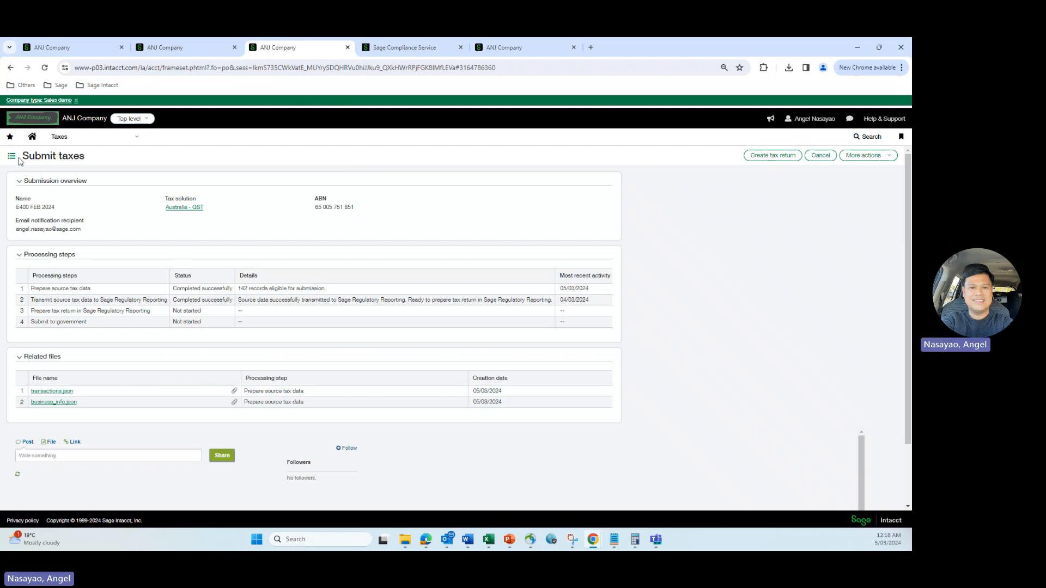
{"action": "left_click_drag", "start_coordinate": [17, 207], "coordinate": [56, 208]}
{"action": "key", "text": "ctrl+c"}
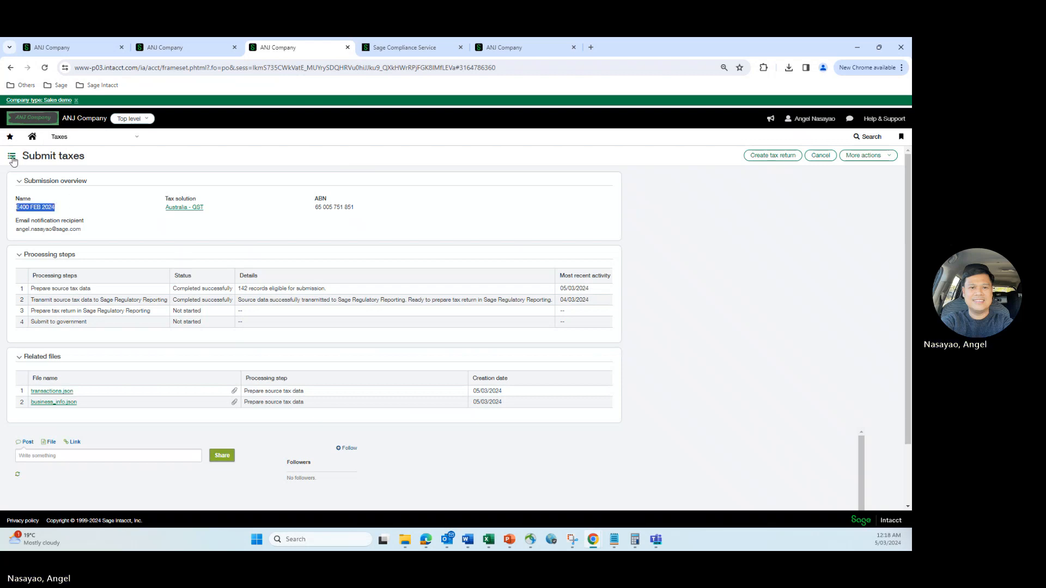
- Return to the tax submissions list and delete the E400 FEB 2024 submission
{"action": "left_click", "coordinate": [107, 162]}
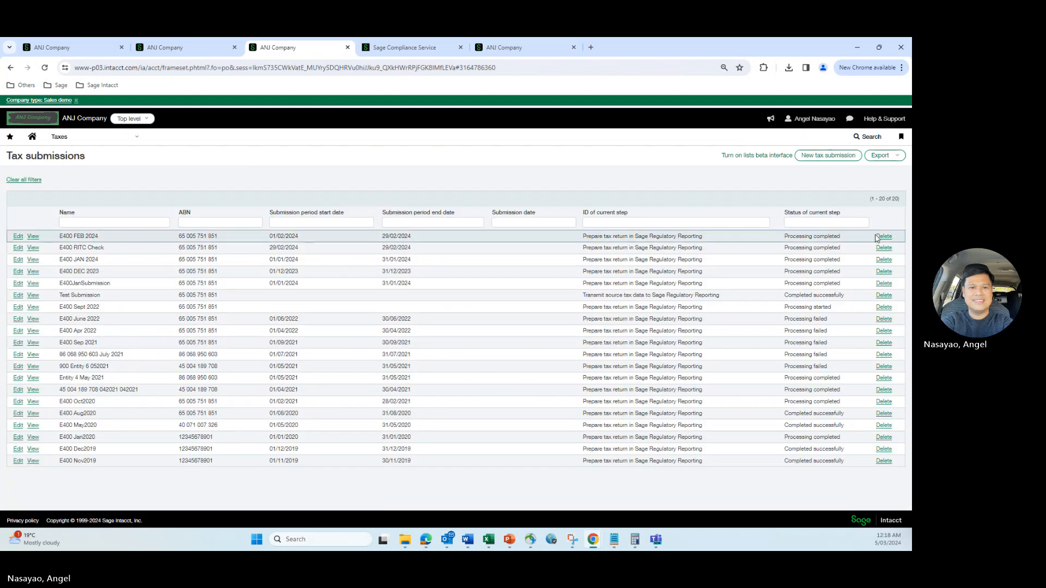
{"action": "left_click", "coordinate": [884, 238]}
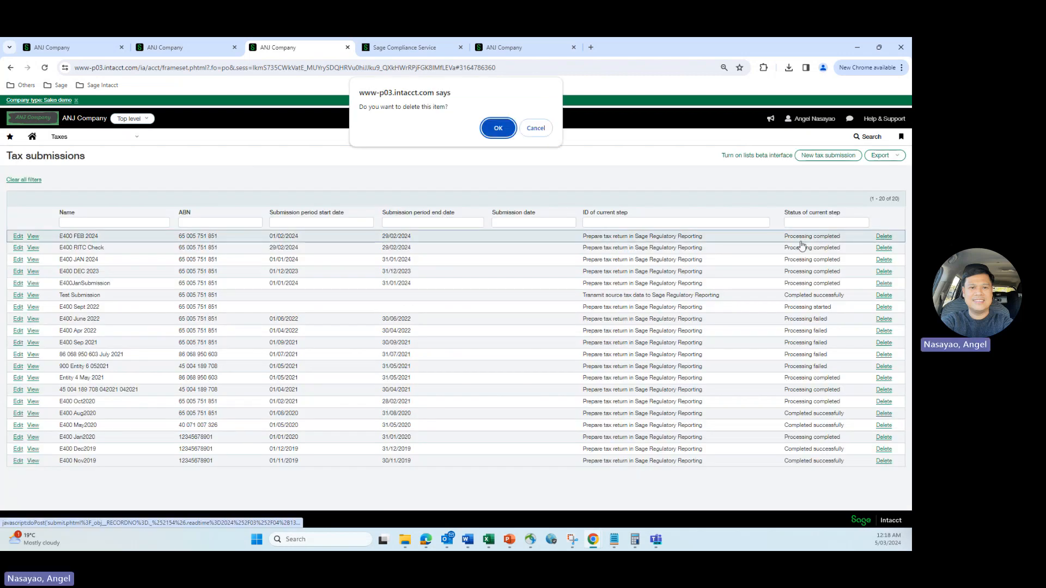
{"action": "left_click", "coordinate": [496, 129]}
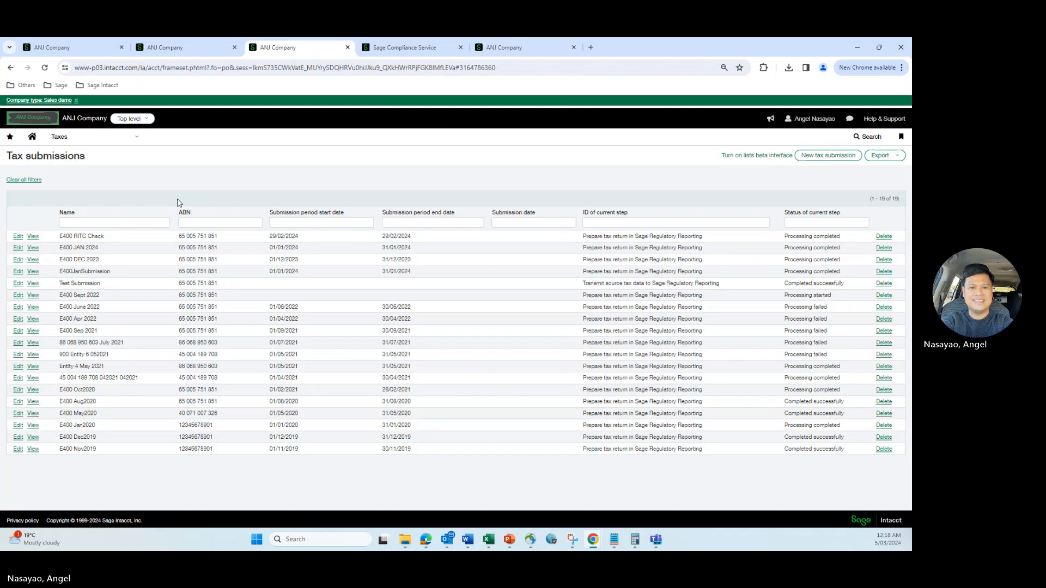
- Create a new tax submission named E400 FEB 2024 for GBD Australia's ABN and prepare its tax data offline with the email notification
{"action": "left_click", "coordinate": [809, 156]}
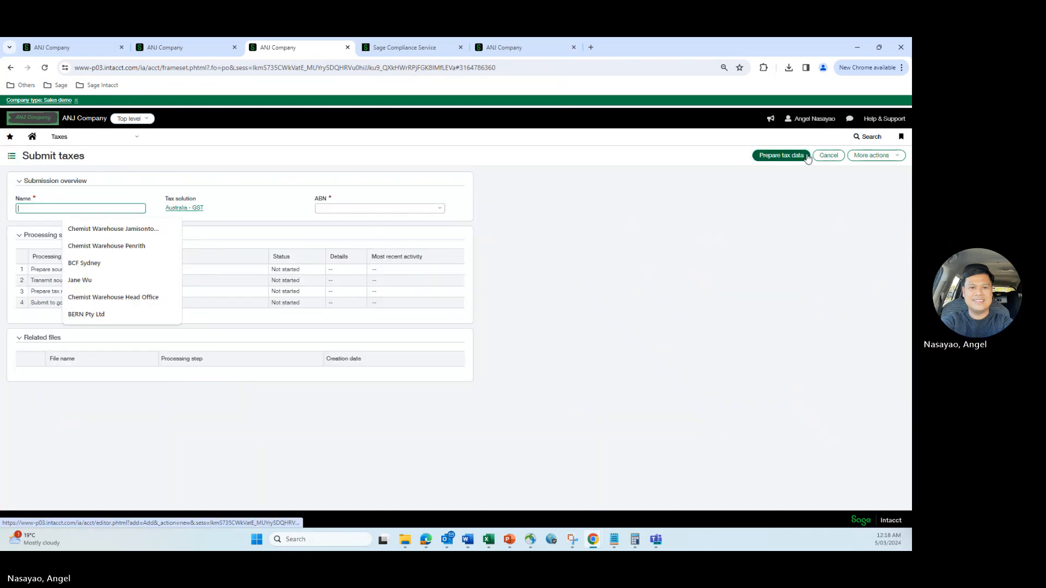
{"action": "key", "text": "ctrl+v"}
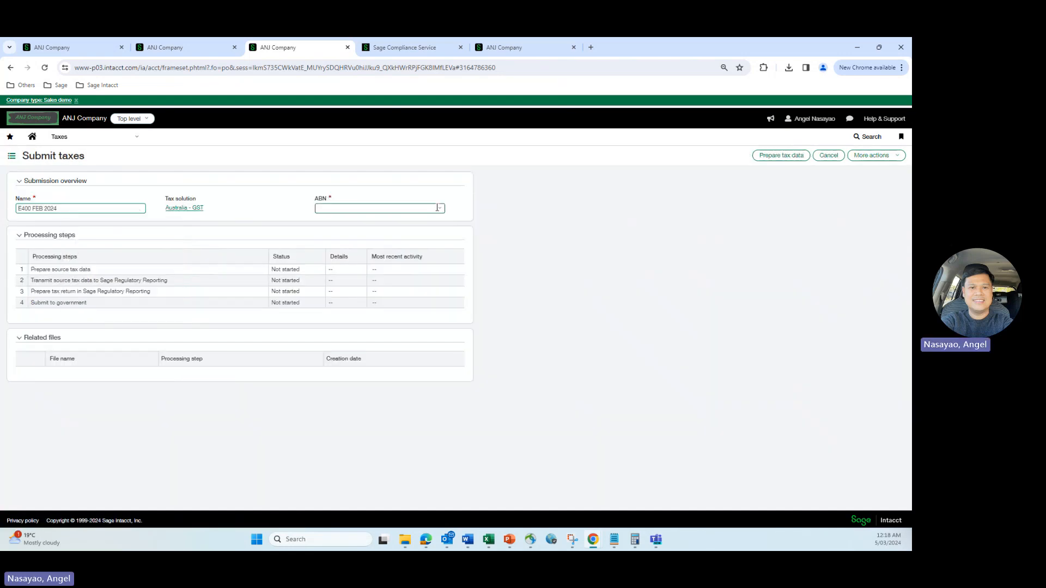
{"action": "left_click", "coordinate": [439, 210]}
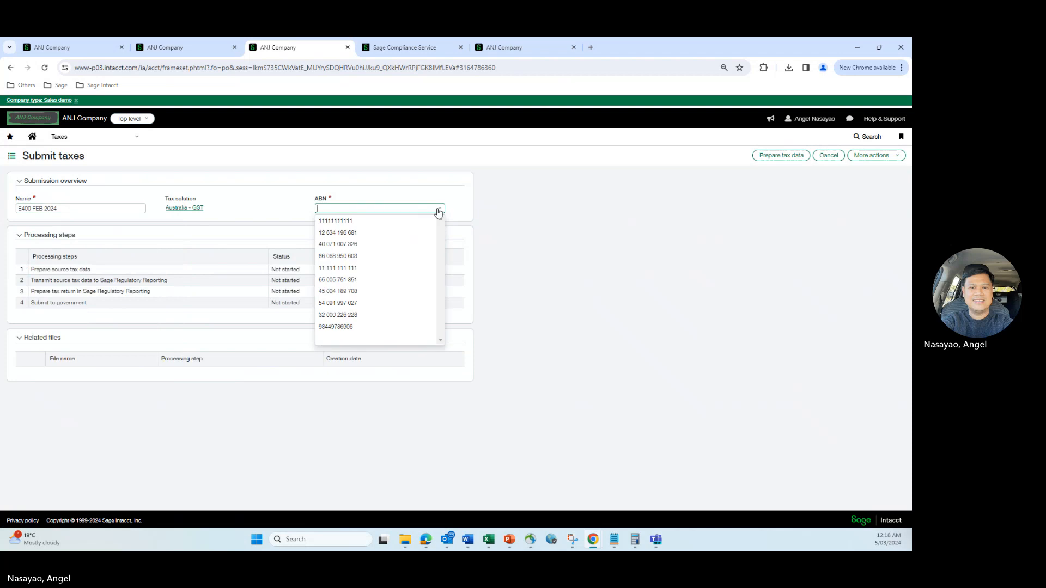
{"action": "left_click", "coordinate": [357, 281]}
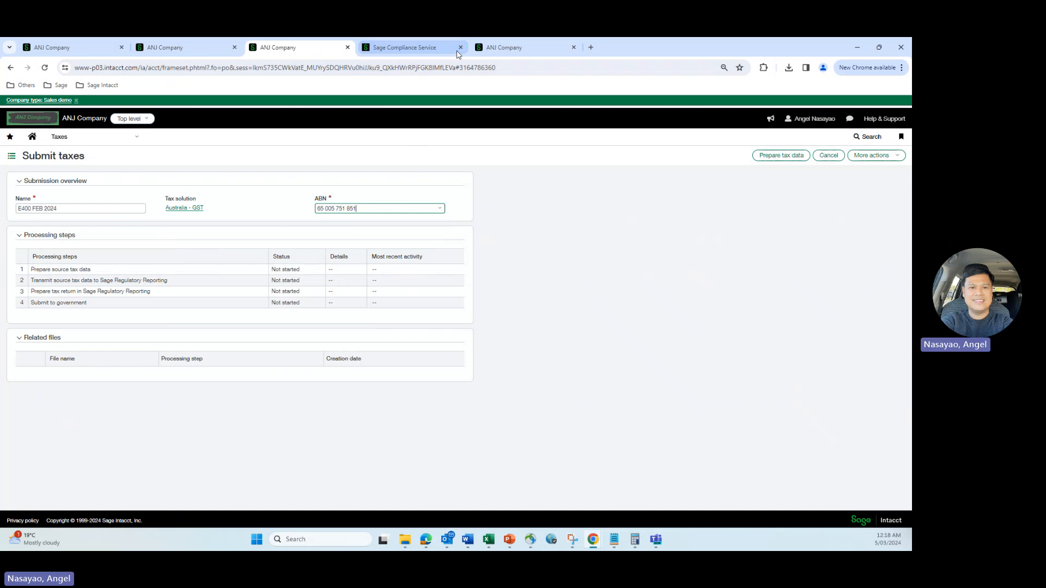
{"action": "left_click", "coordinate": [372, 51]}
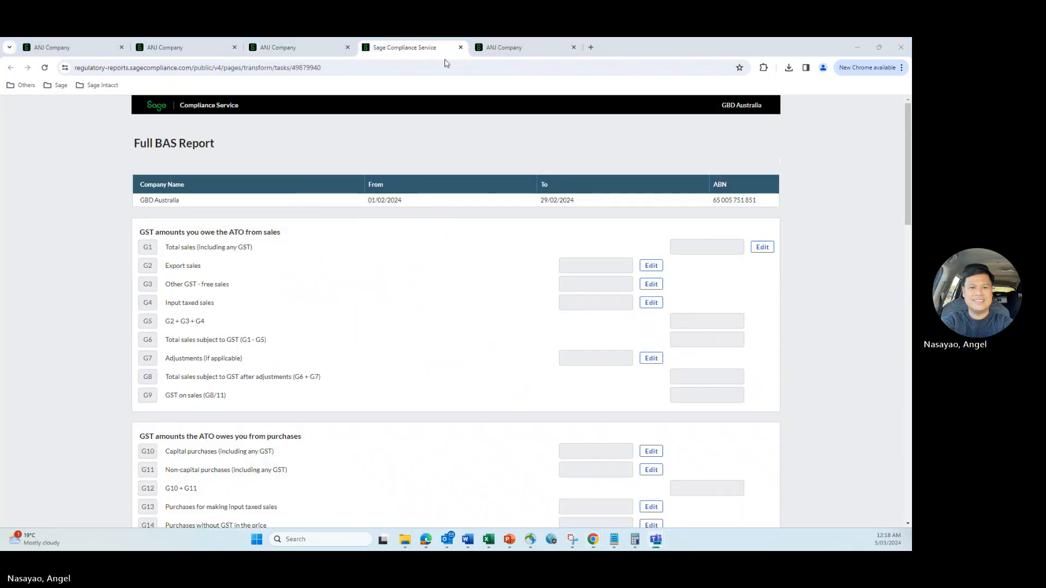
{"action": "left_click", "coordinate": [265, 52]}
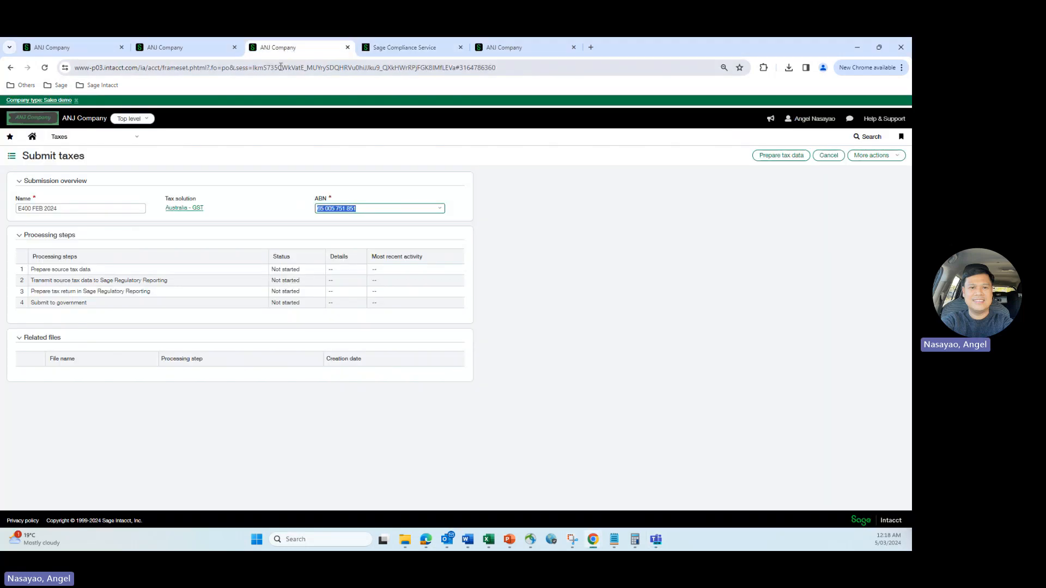
{"action": "left_click", "coordinate": [782, 157]}
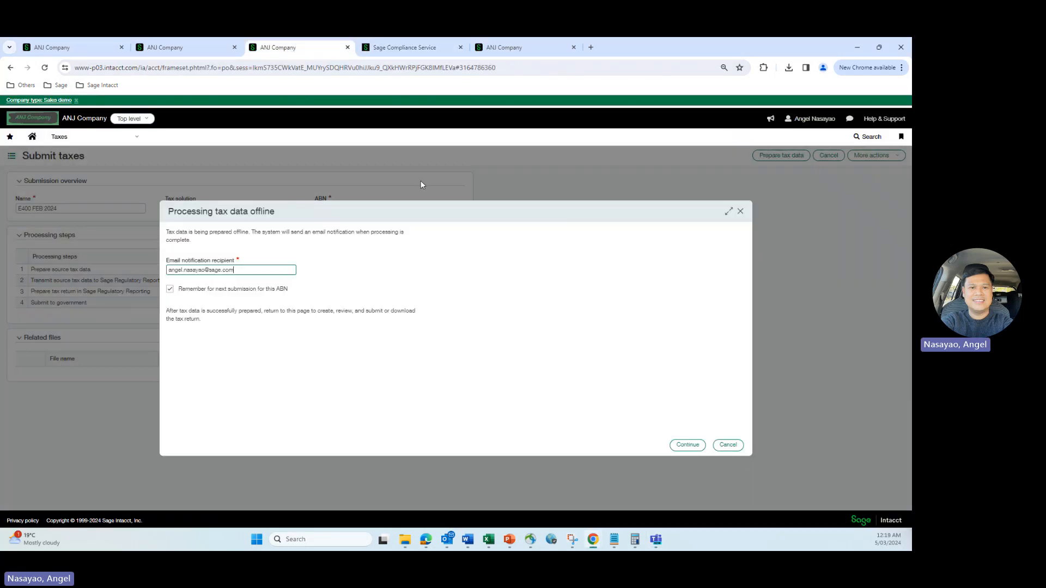
{"action": "left_click", "coordinate": [687, 450]}
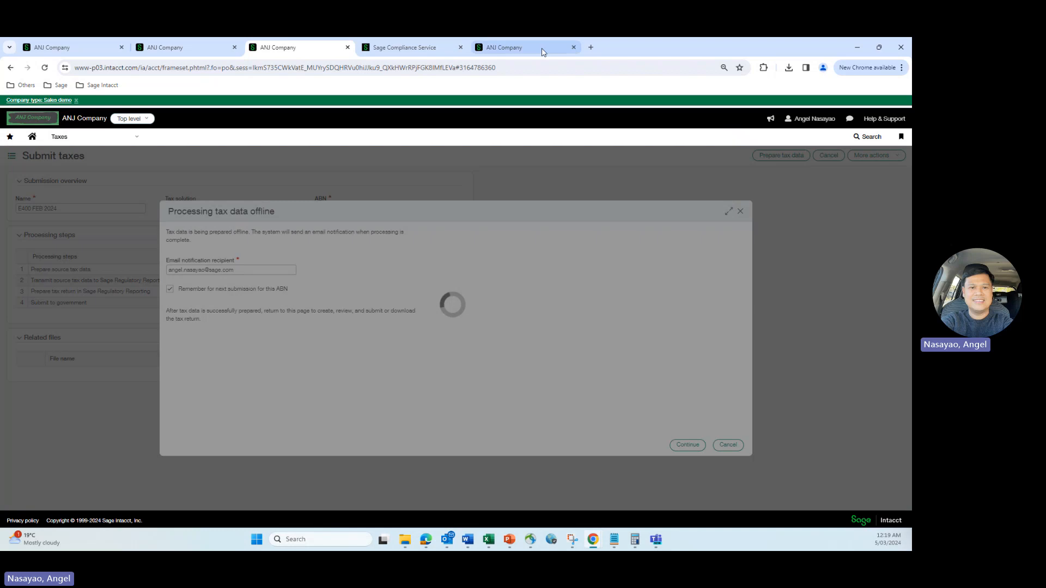
- Check the date up to which GBD Australia's books are closed, and refresh the tax submissions list
{"action": "left_click", "coordinate": [545, 47]}
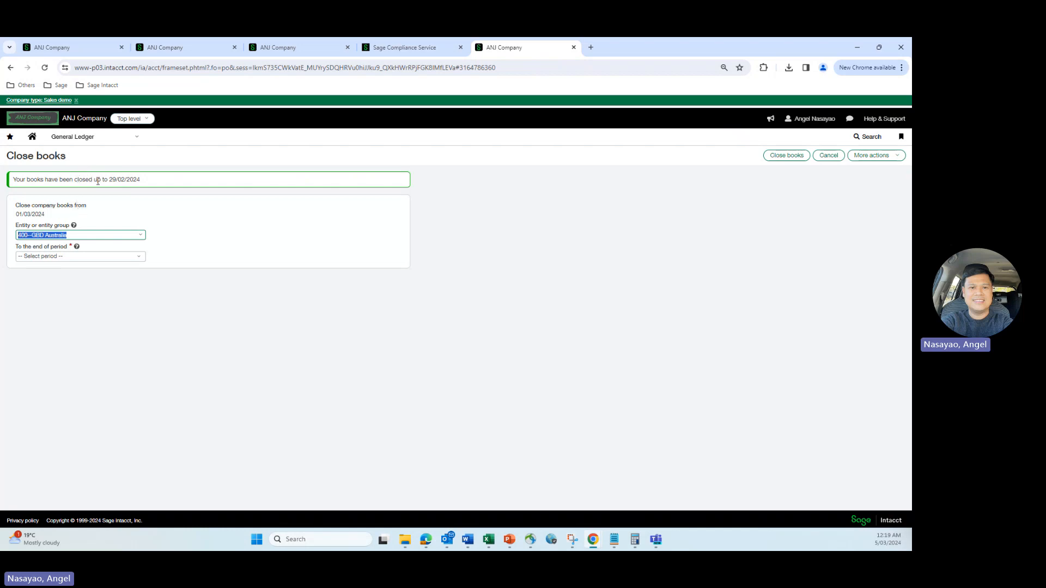
{"action": "left_click_drag", "start_coordinate": [110, 180], "coordinate": [129, 180]}
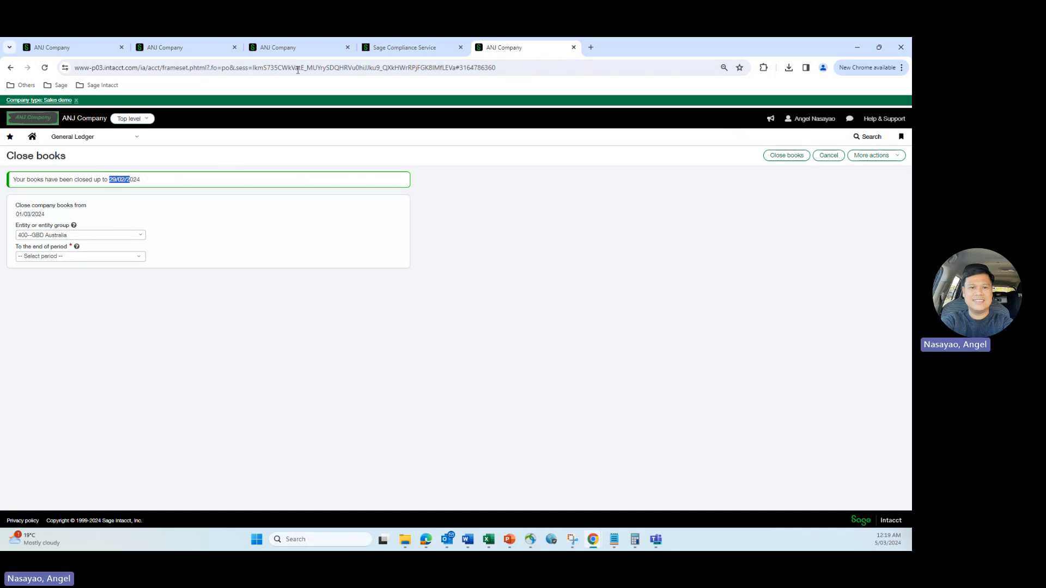
{"action": "left_click", "coordinate": [278, 50]}
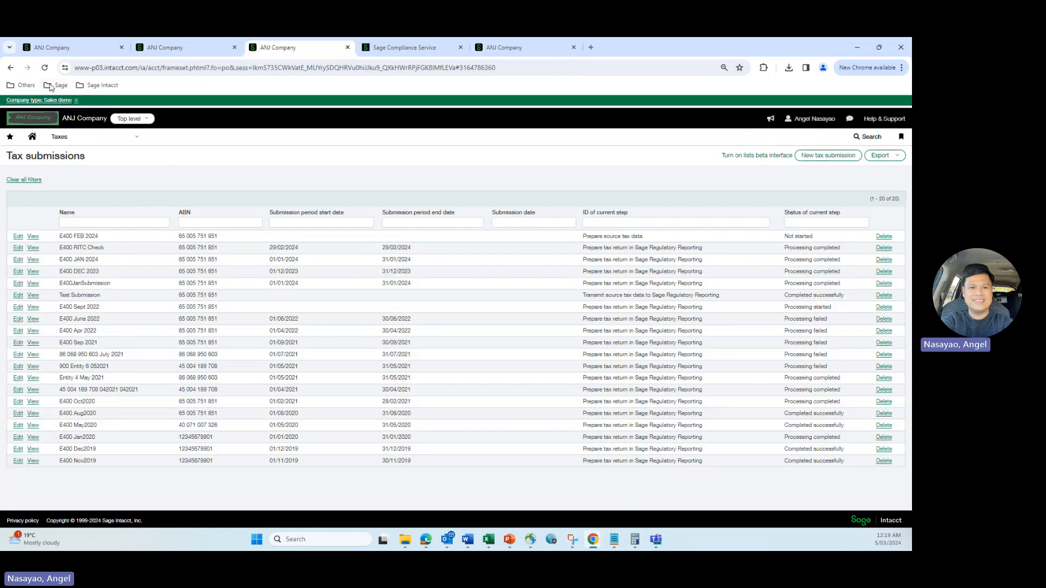
{"action": "left_click", "coordinate": [45, 68]}
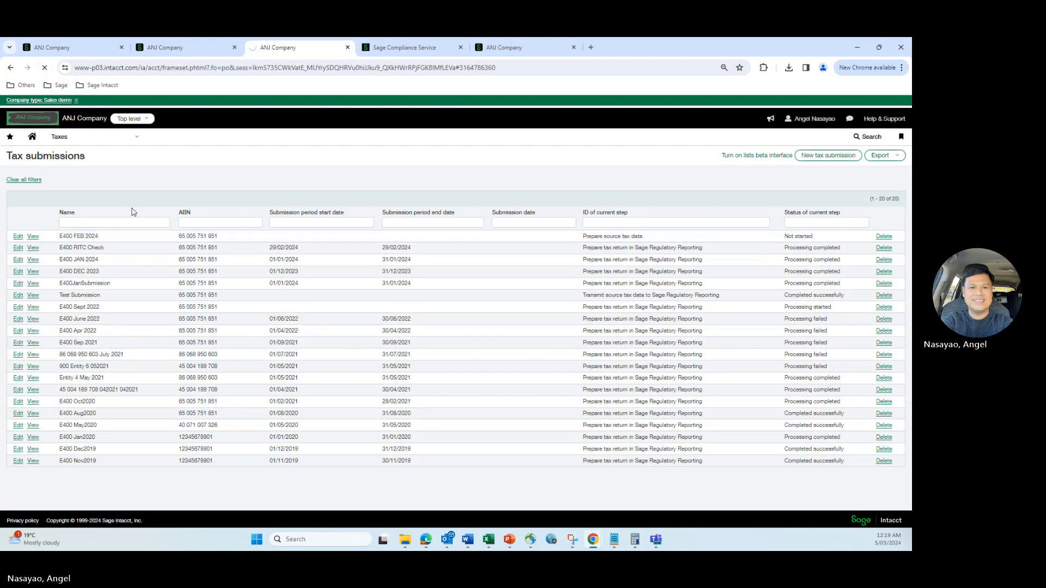
- Review the Commit PO transactions PO0276 and PO0277 in the purchasing transactions list
{"action": "left_click", "coordinate": [200, 47]}
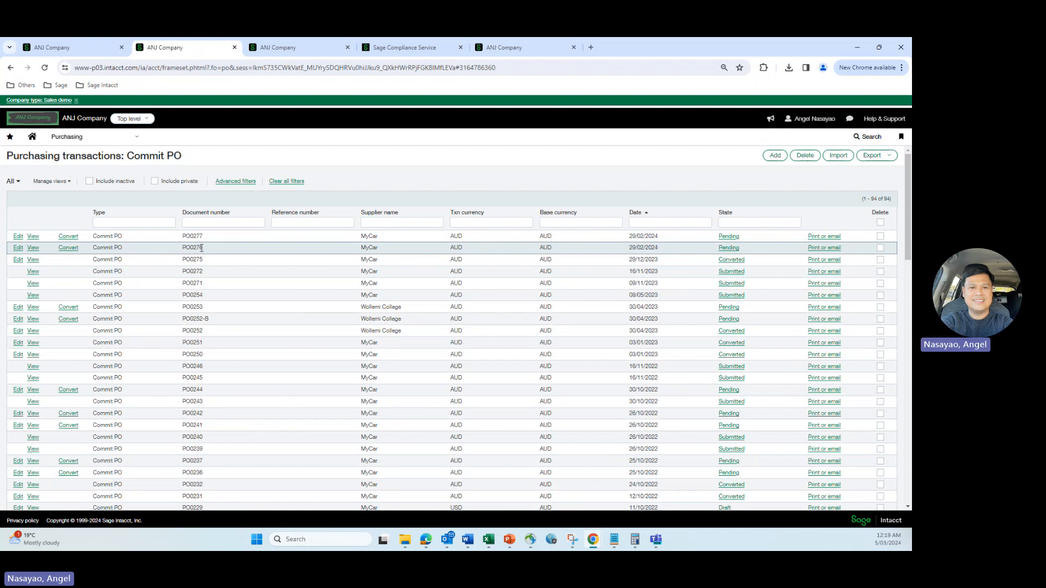
{"action": "left_click_drag", "start_coordinate": [194, 246], "coordinate": [188, 245]}
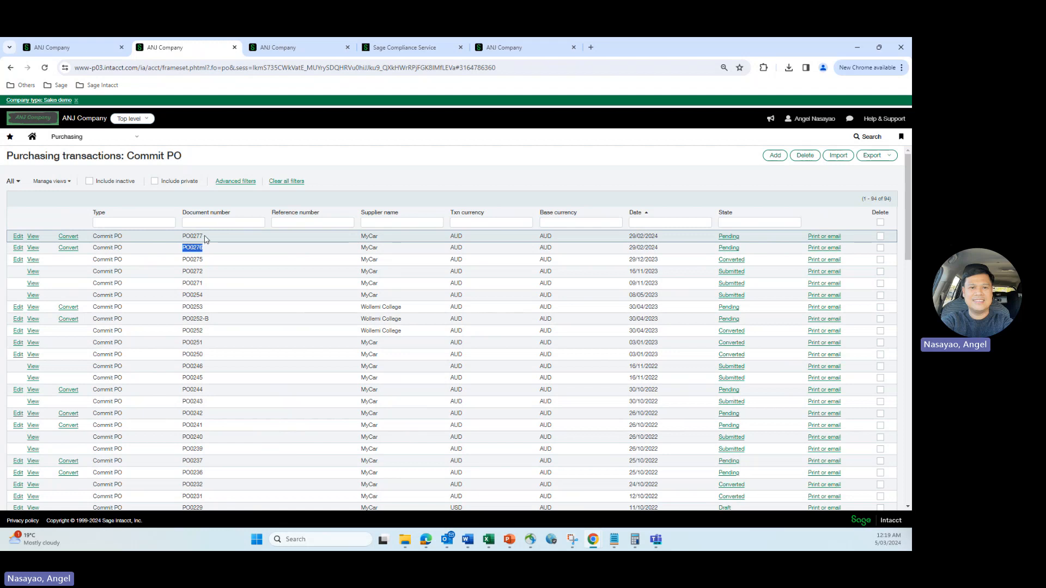
{"action": "left_click_drag", "start_coordinate": [204, 237], "coordinate": [182, 238]}
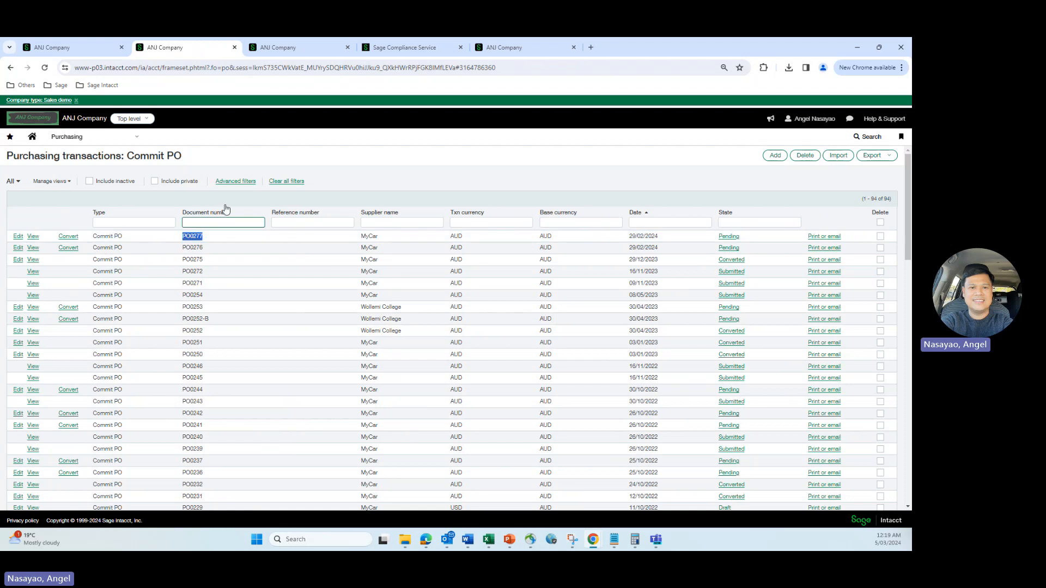
- View the newly prepared E400 FEB 2024 submission and create its tax return in Sage Regulatory Reporting
{"action": "left_click", "coordinate": [293, 49]}
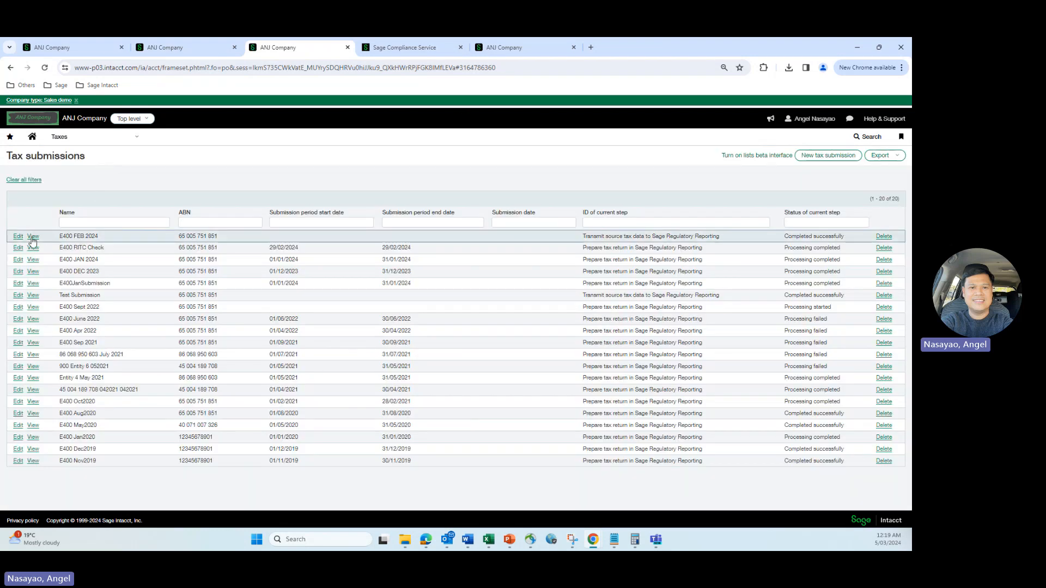
{"action": "left_click", "coordinate": [32, 238]}
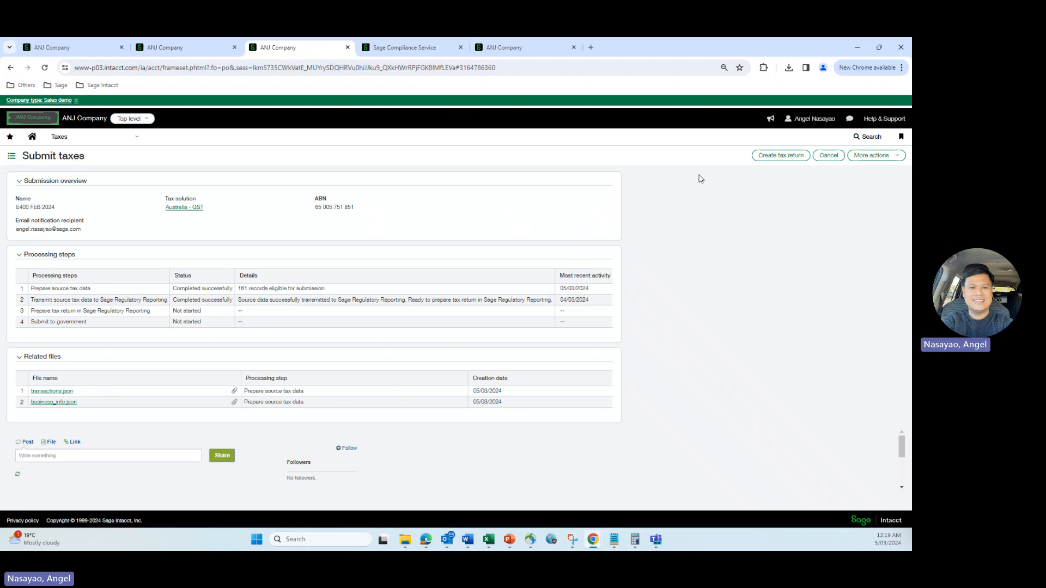
{"action": "left_click", "coordinate": [781, 156]}
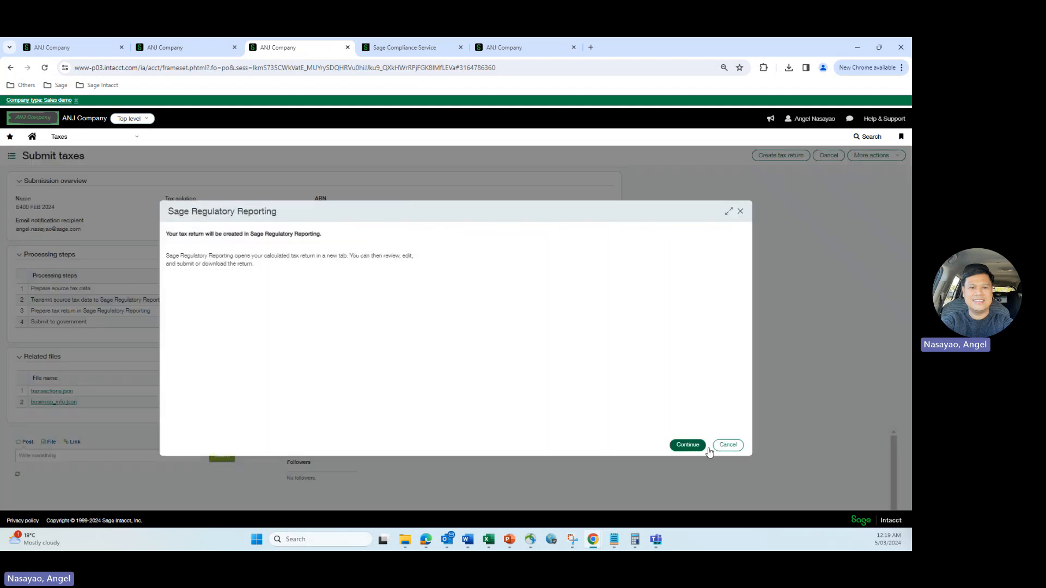
{"action": "left_click", "coordinate": [702, 446]}
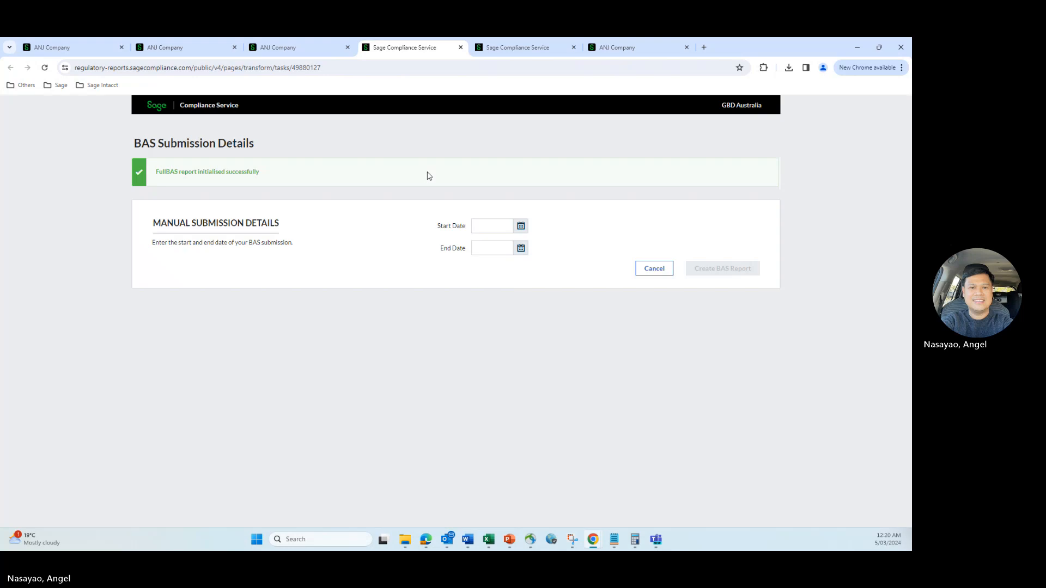
- Create the BAS report for 01/02/2024 to 29/02/2024, leaving the late transactions for the next Activity Statement
{"action": "left_click", "coordinate": [519, 225]}
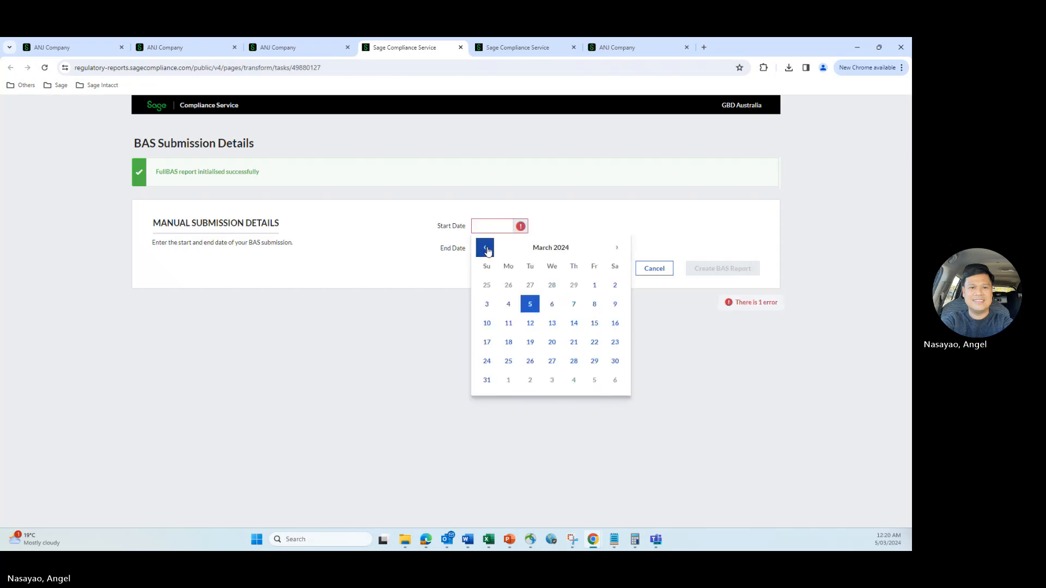
{"action": "left_click", "coordinate": [485, 247]}
{"action": "left_click", "coordinate": [572, 285]}
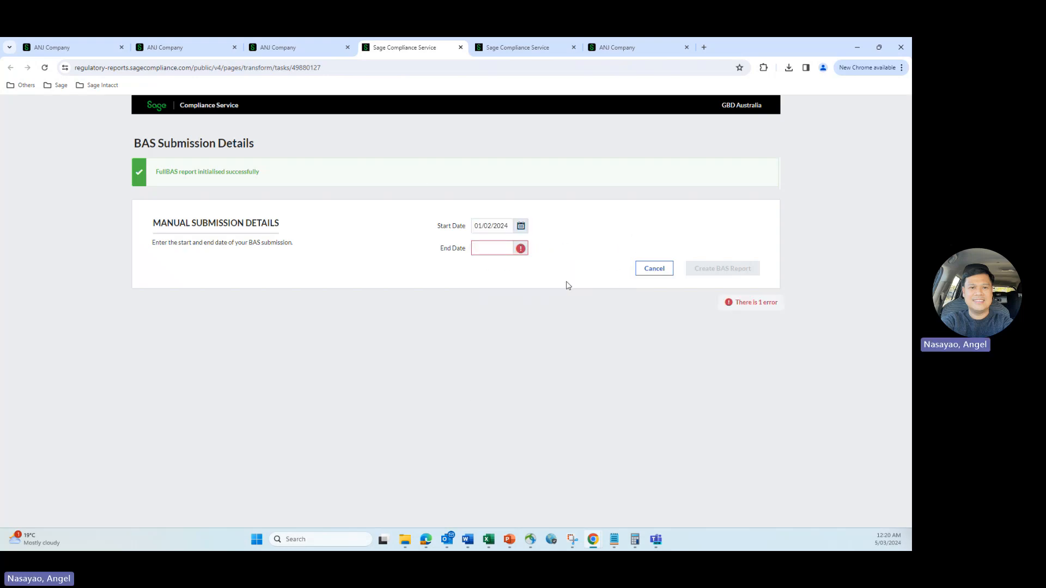
{"action": "left_click", "coordinate": [520, 249]}
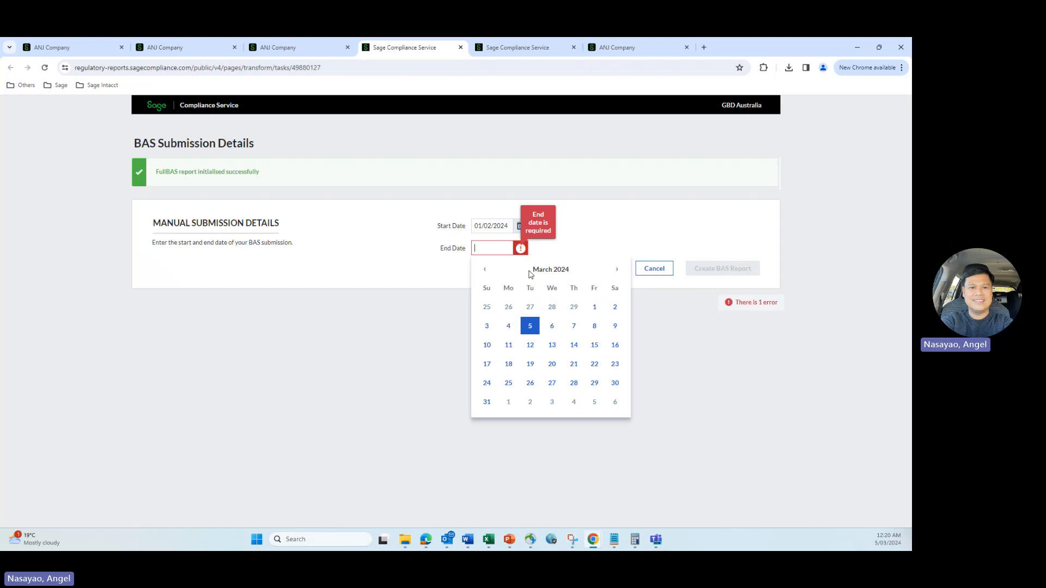
{"action": "left_click", "coordinate": [574, 307]}
{"action": "left_click", "coordinate": [708, 270]}
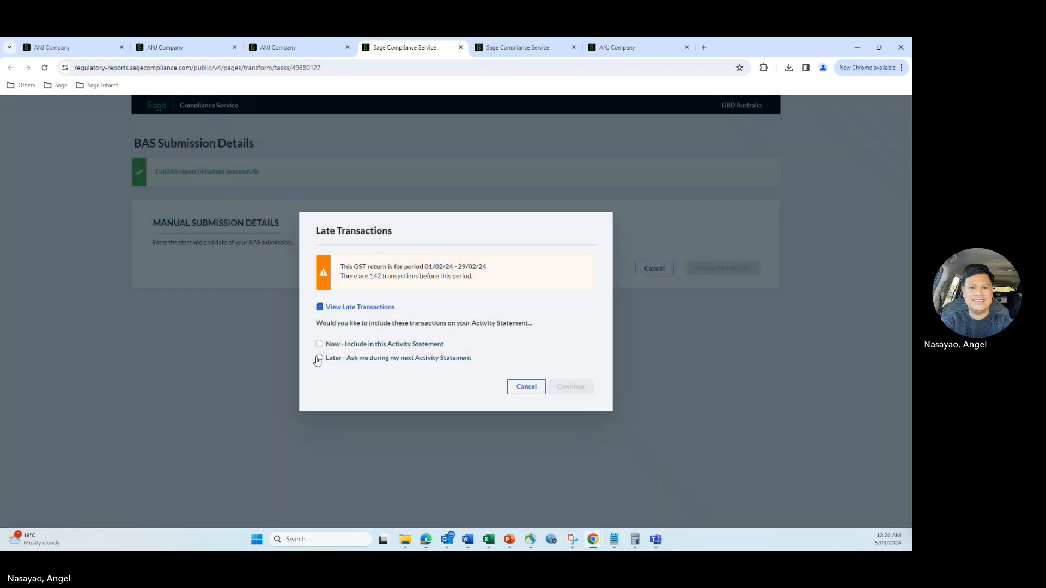
{"action": "left_click", "coordinate": [319, 358]}
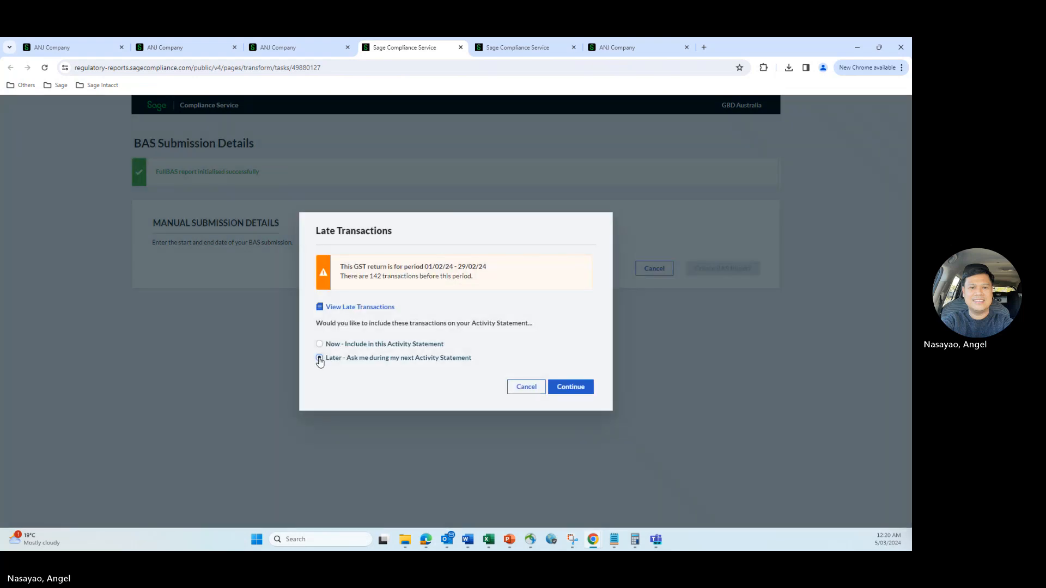
{"action": "left_click", "coordinate": [572, 387]}
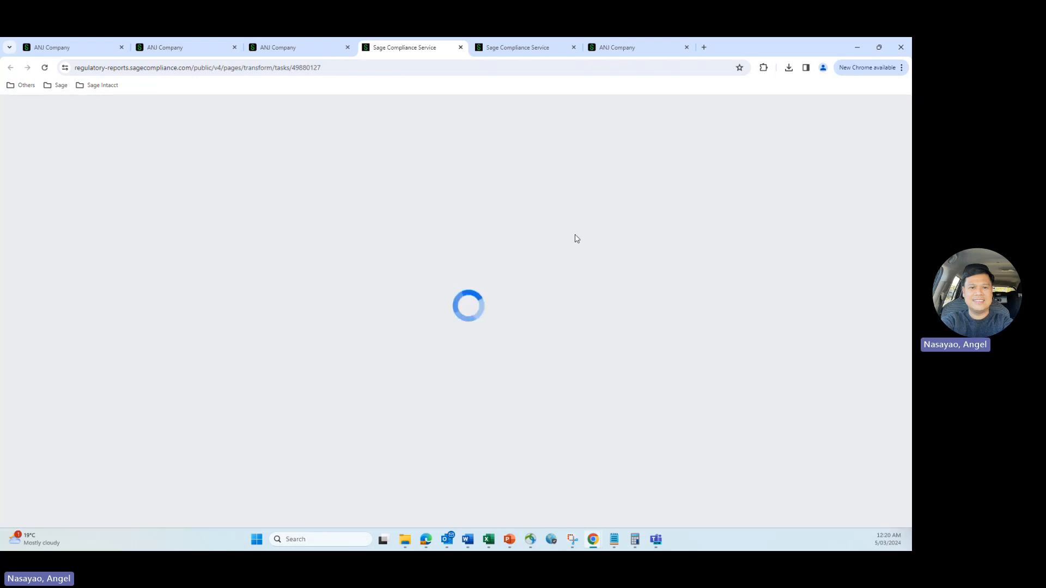
- Review the Full BAS Report through to its summary, export its Detailed Report and open the downloaded CSV in Excel
{"action": "scroll", "coordinate": [545, 281], "scroll_direction": "down", "scroll_amount": 2}
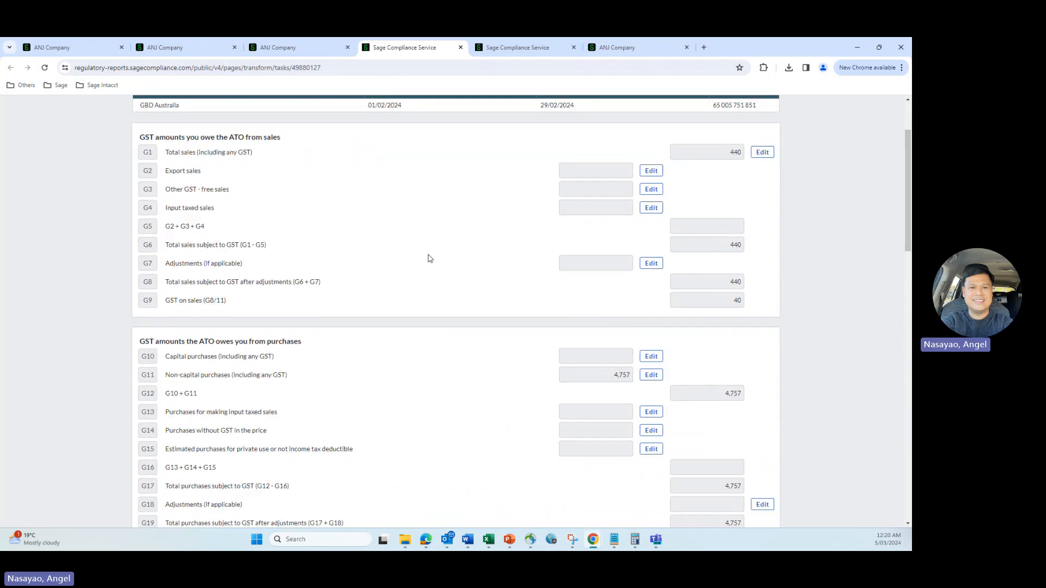
{"action": "scroll", "coordinate": [430, 261], "scroll_direction": "down", "scroll_amount": 20}
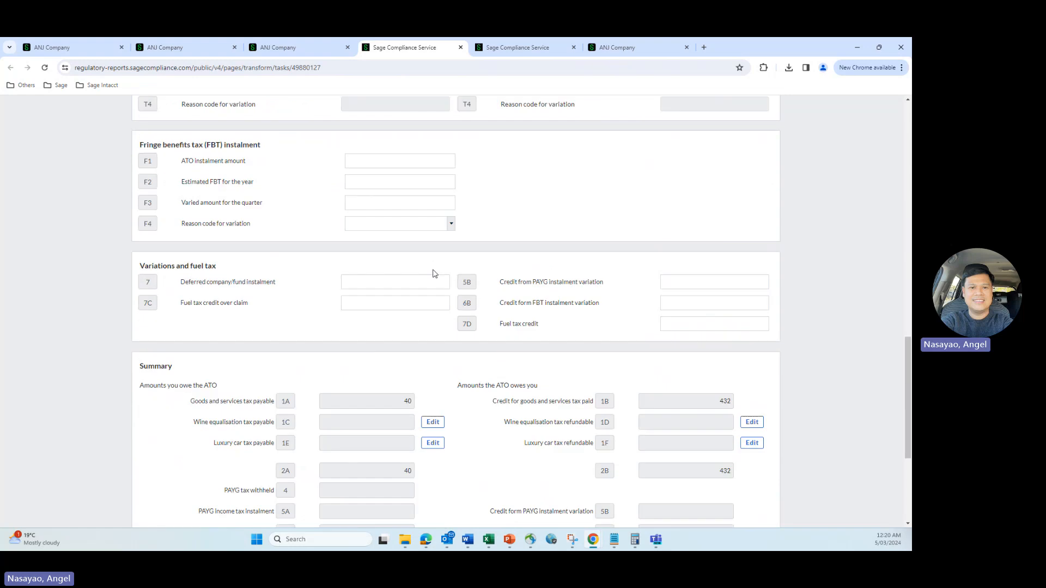
{"action": "left_click", "coordinate": [630, 450]}
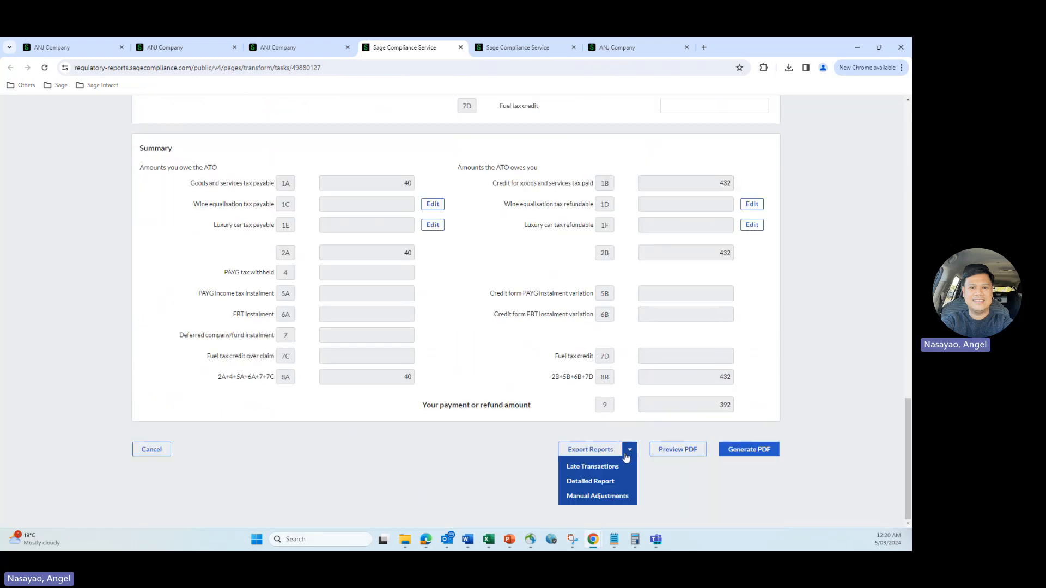
{"action": "left_click", "coordinate": [592, 483]}
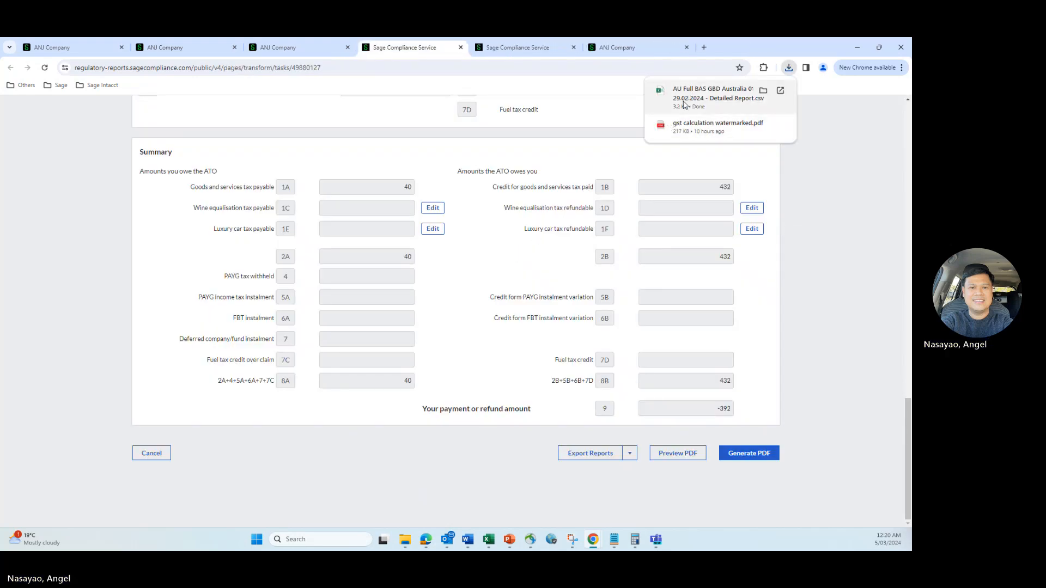
{"action": "left_click", "coordinate": [690, 99]}
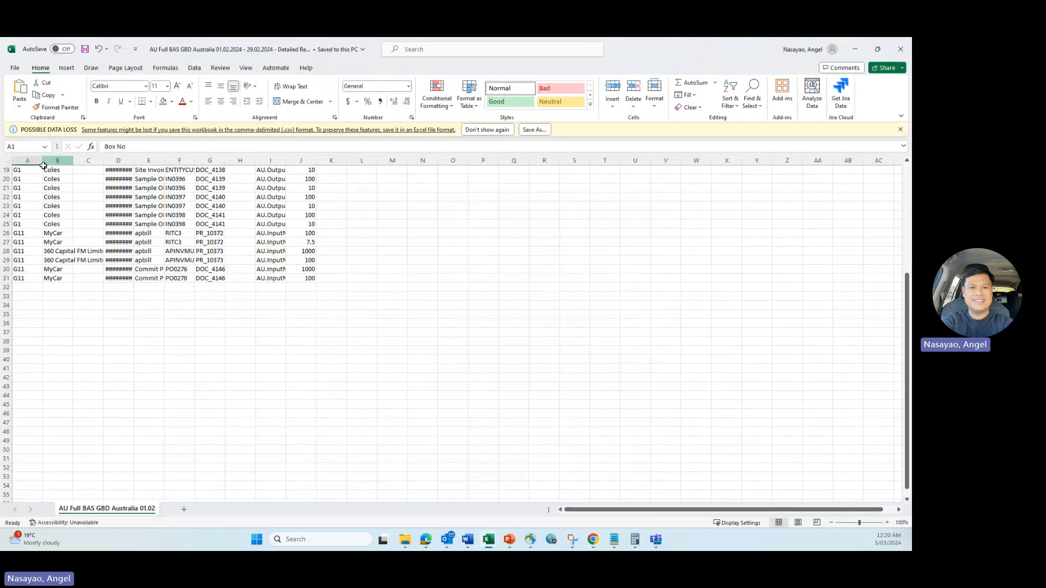
- Fit the width of all columns in the exported BAS Detailed Report to their contents
{"action": "scroll", "coordinate": [43, 166], "scroll_direction": "up", "scroll_amount": 6}
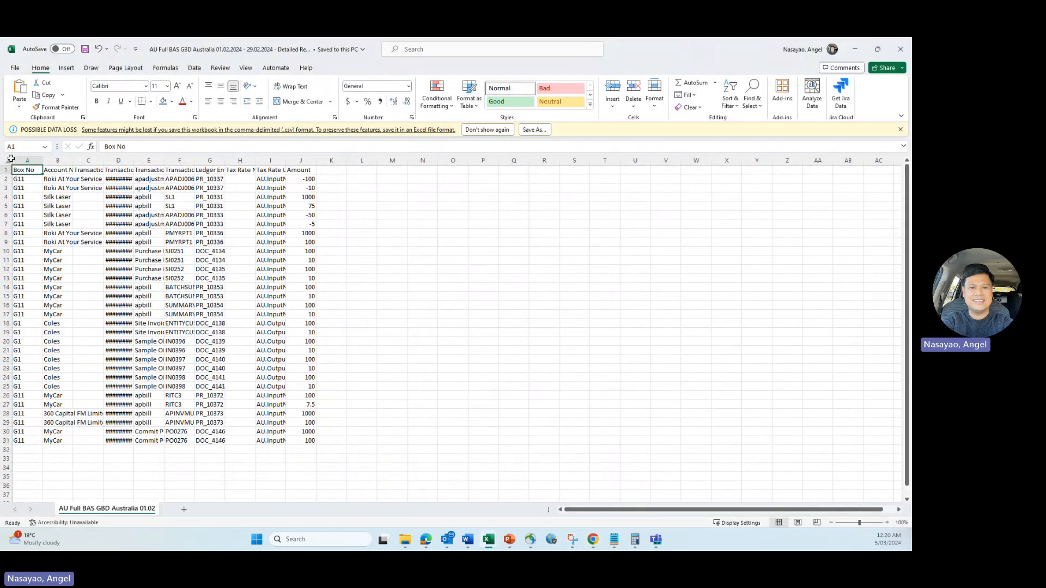
{"action": "left_click", "coordinate": [6, 159]}
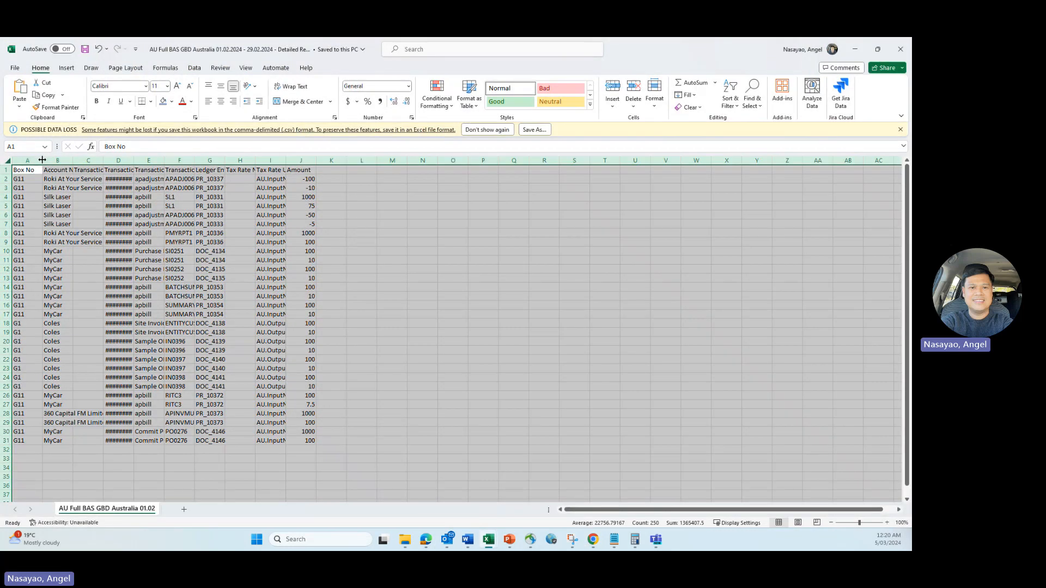
{"action": "double_click", "coordinate": [42, 160]}
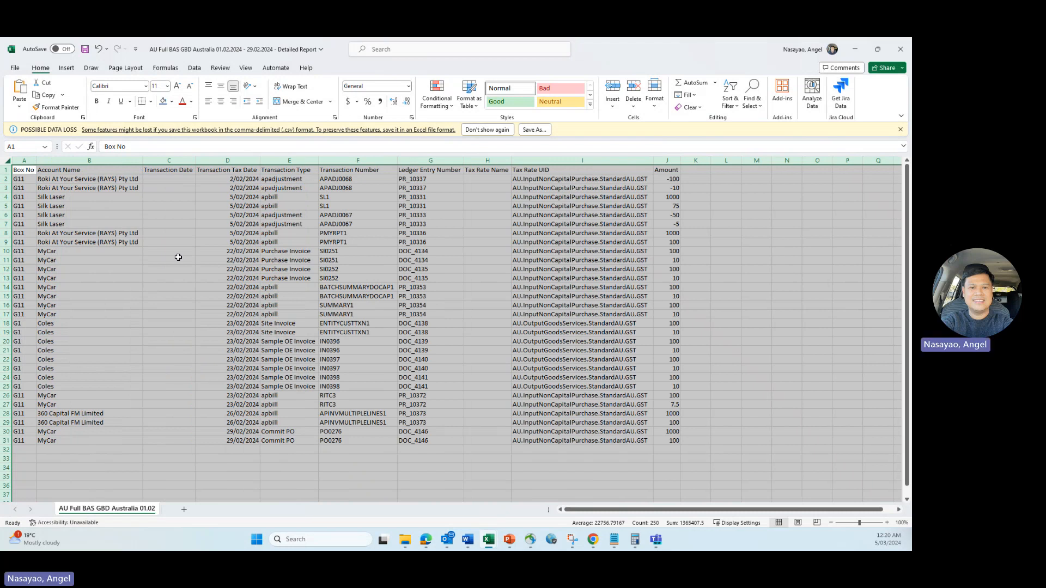
{"action": "left_click", "coordinate": [178, 258]}
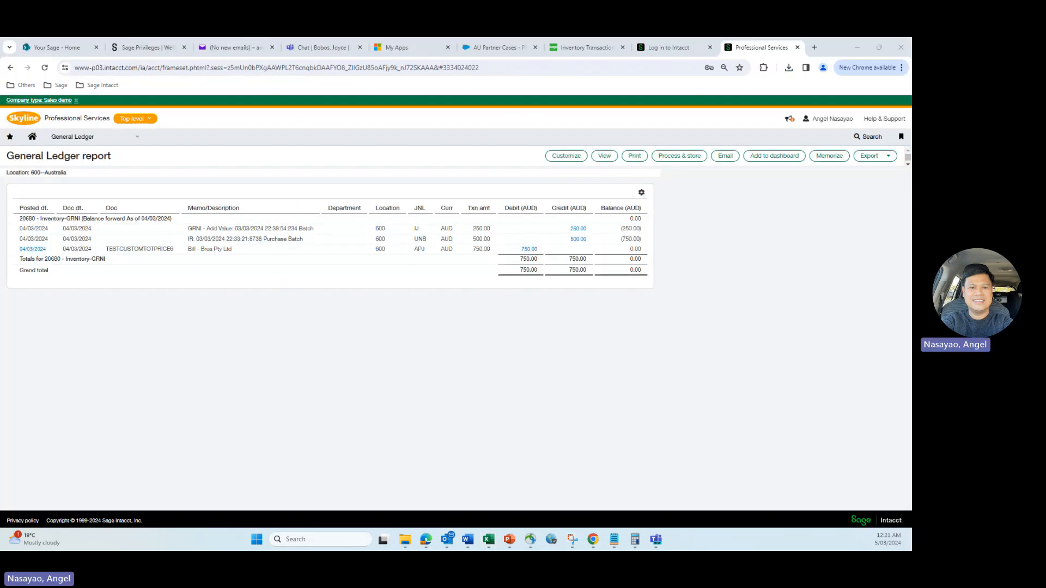
- Copy document number PO0276 from the Commit PO transactions list in Chrome and search for it in the Detailed Report in Excel
{"action": "left_click", "coordinate": [593, 488]}
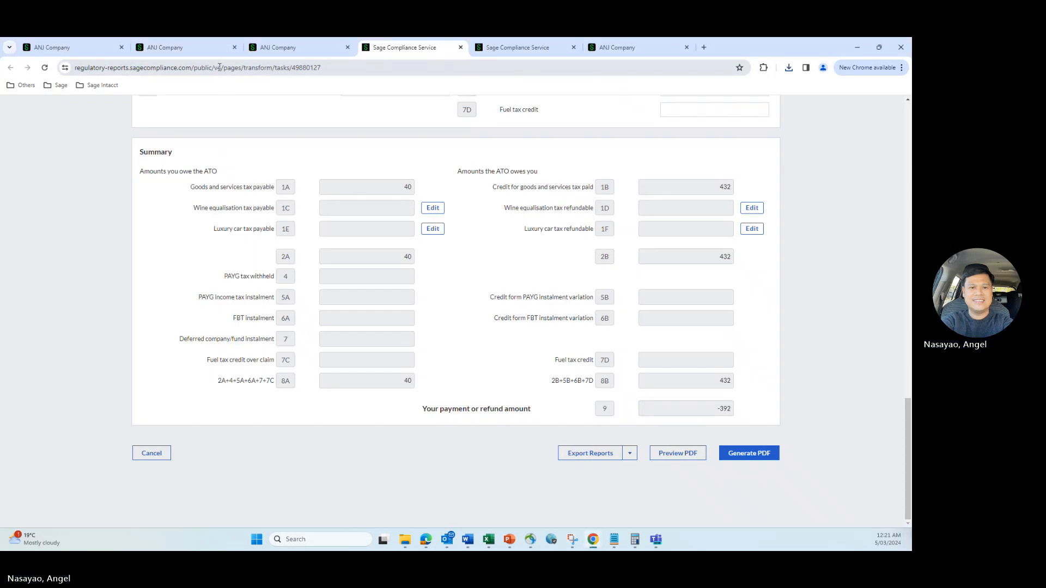
{"action": "left_click", "coordinate": [190, 50]}
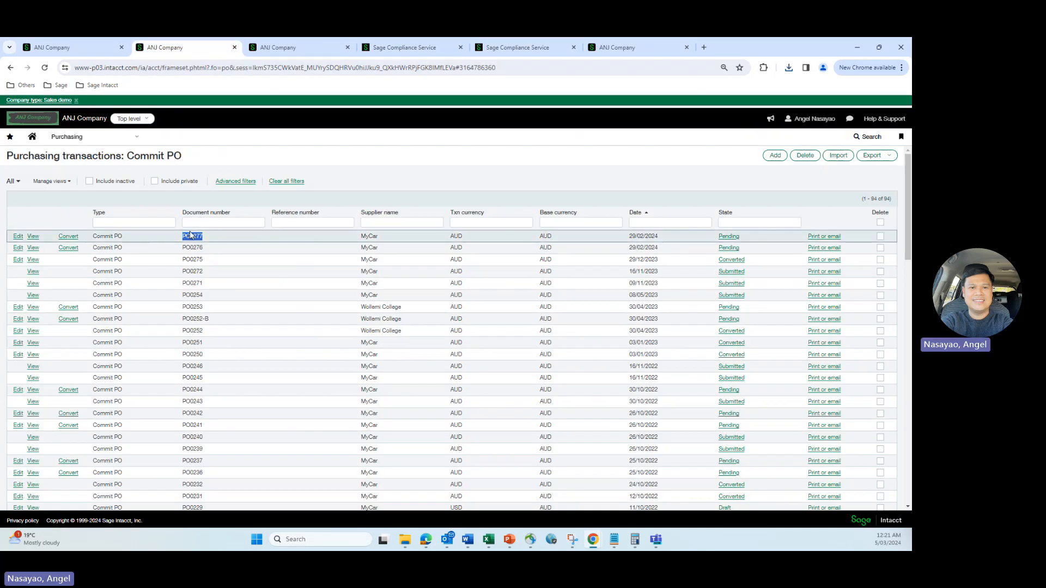
{"action": "left_click_drag", "start_coordinate": [207, 250], "coordinate": [185, 245]}
{"action": "key", "text": "ctrl+c"}
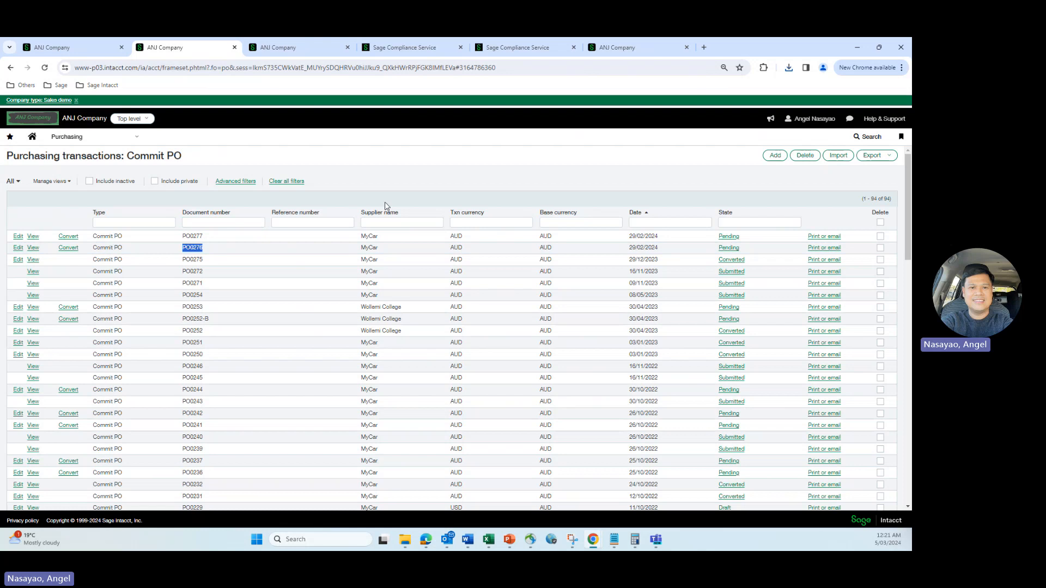
{"action": "key", "text": "alt+Tab"}
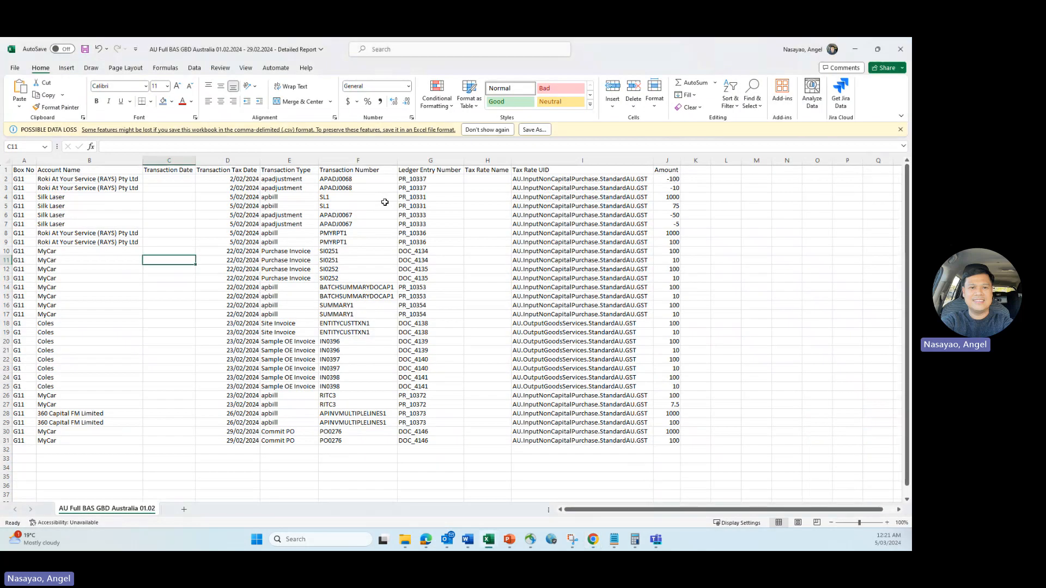
{"action": "key", "text": "ctrl+f"}
{"action": "key", "text": "ctrl+v"}
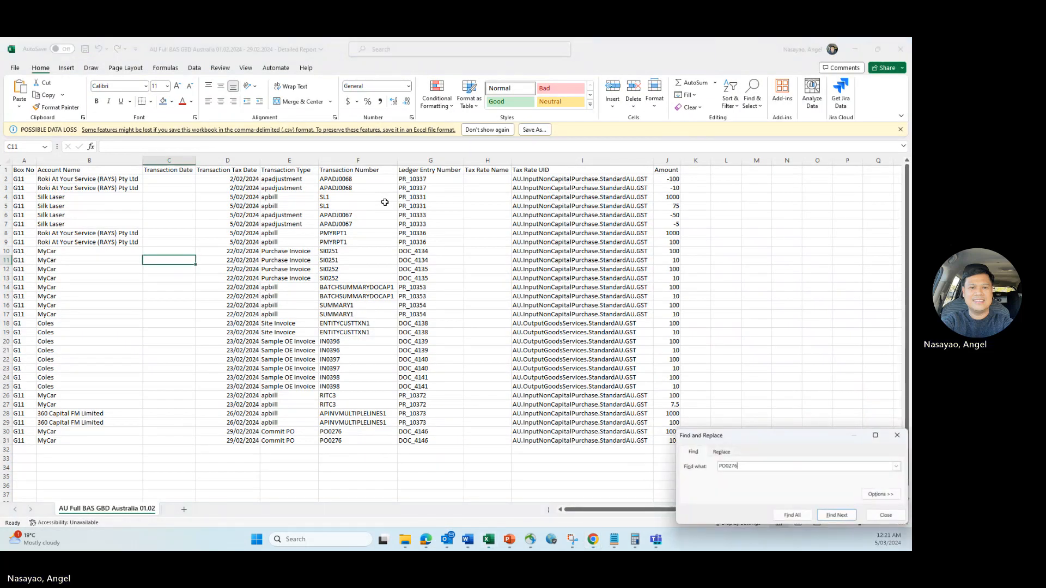
{"action": "key", "text": "Return"}
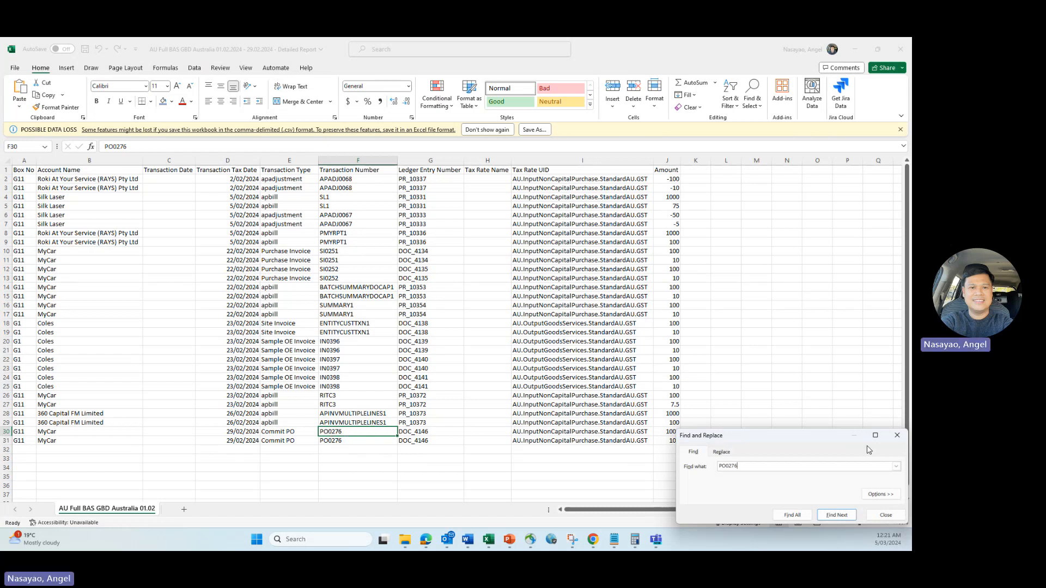
{"action": "left_click", "coordinate": [897, 436]}
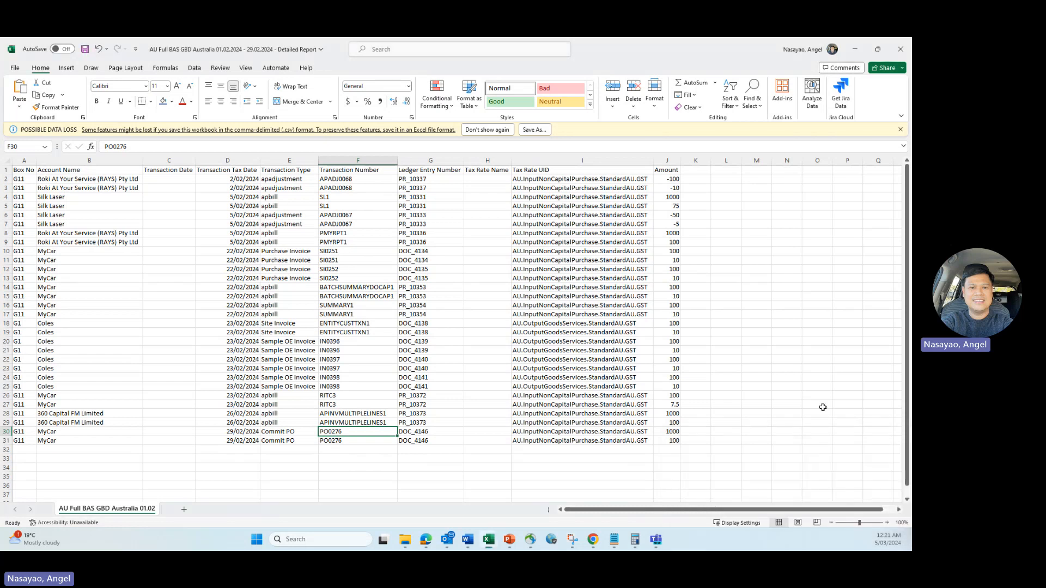
- Search the Detailed Report in Excel for PO0277 from the Commit PO transactions list, then select the first PO0276 transaction number
{"action": "key", "text": "alt+Tab"}
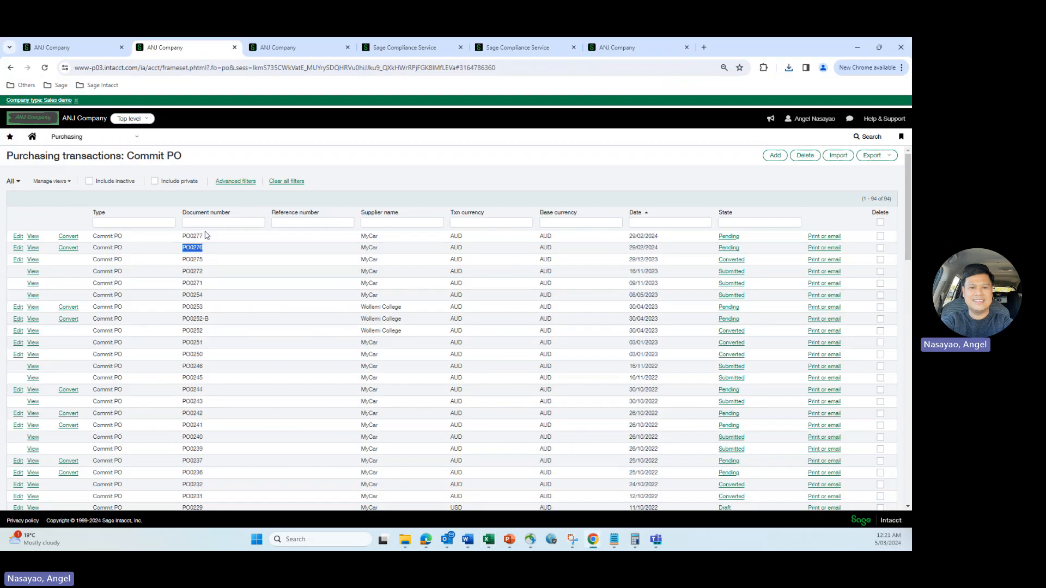
{"action": "left_click_drag", "start_coordinate": [204, 238], "coordinate": [188, 236]}
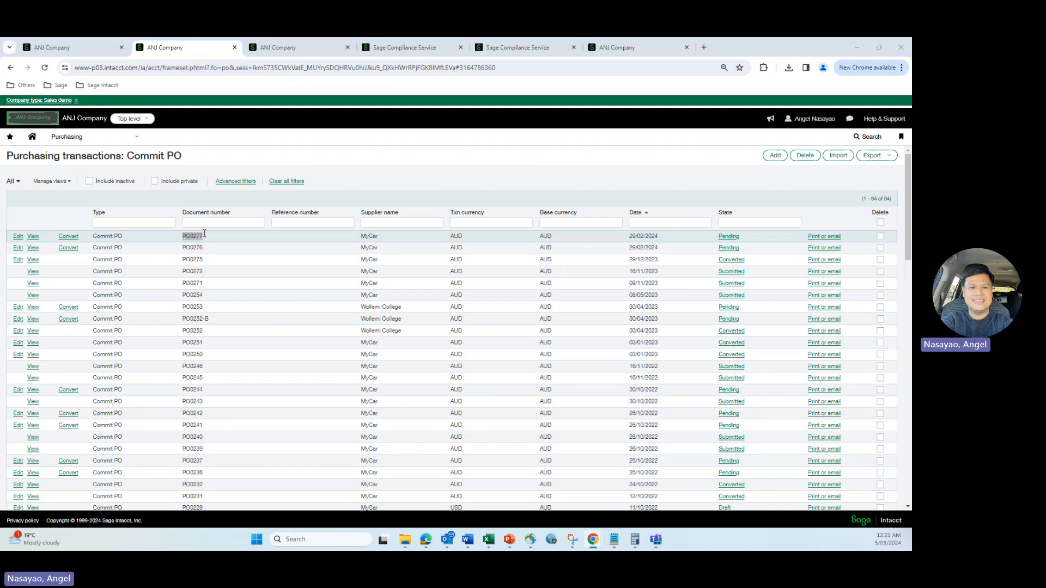
{"action": "key", "text": "alt+Tab"}
{"action": "key", "text": "ctrl+f"}
{"action": "type", "text": "PO0277"}
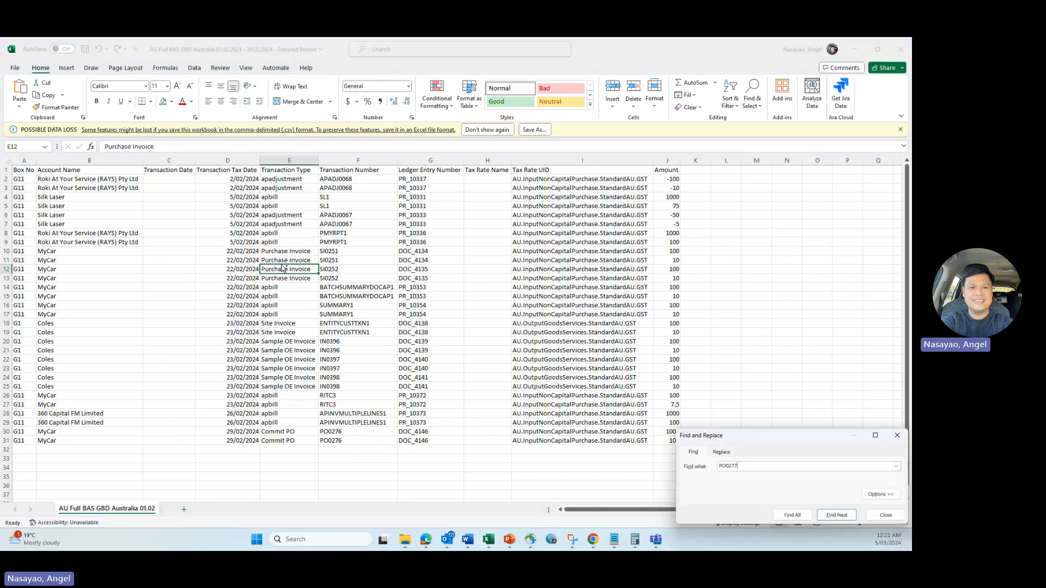
{"action": "key", "text": "Return"}
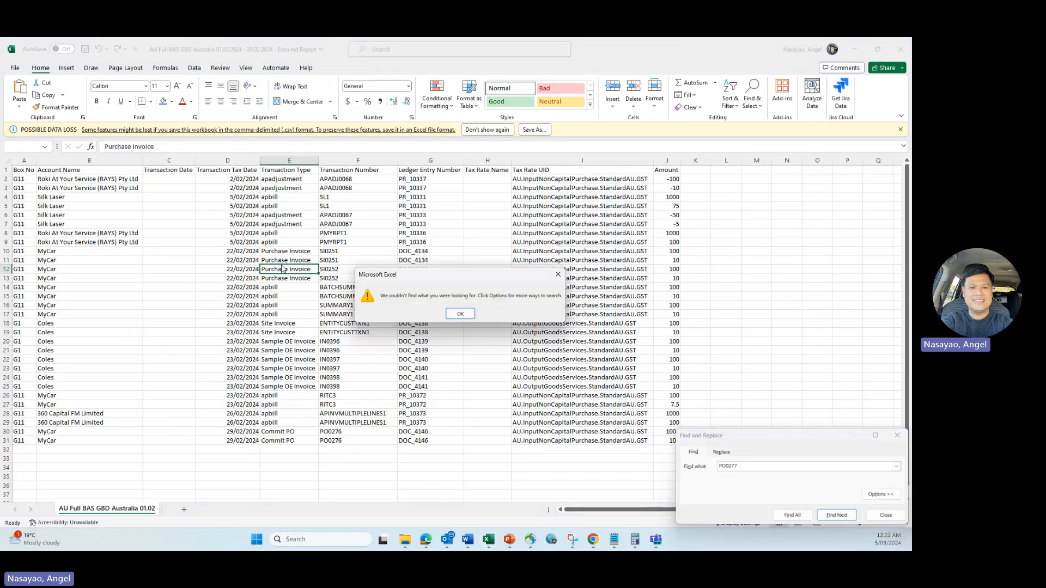
{"action": "key", "text": "Return"}
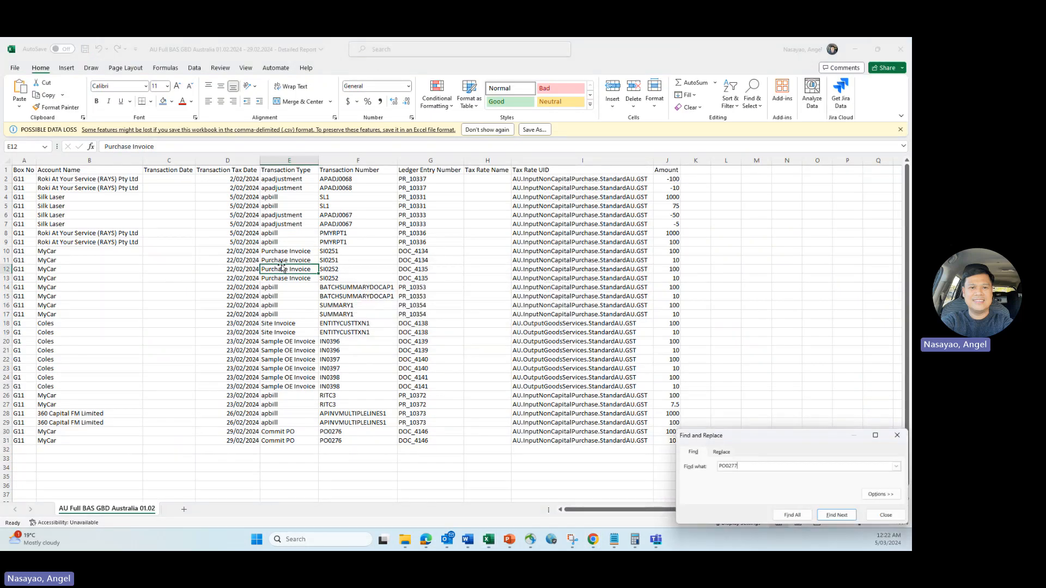
{"action": "left_click", "coordinate": [886, 516]}
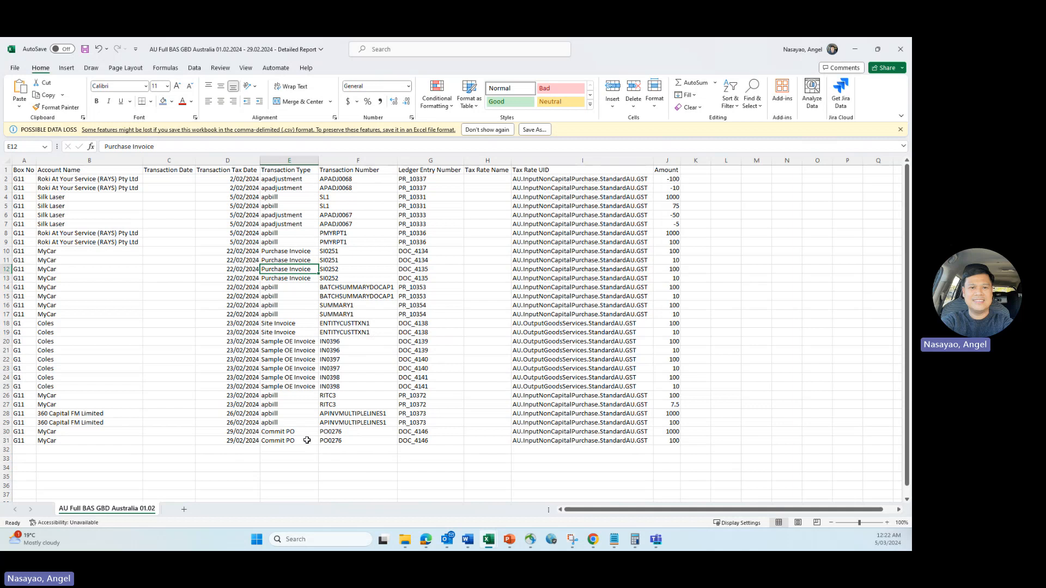
{"action": "left_click", "coordinate": [327, 434]}
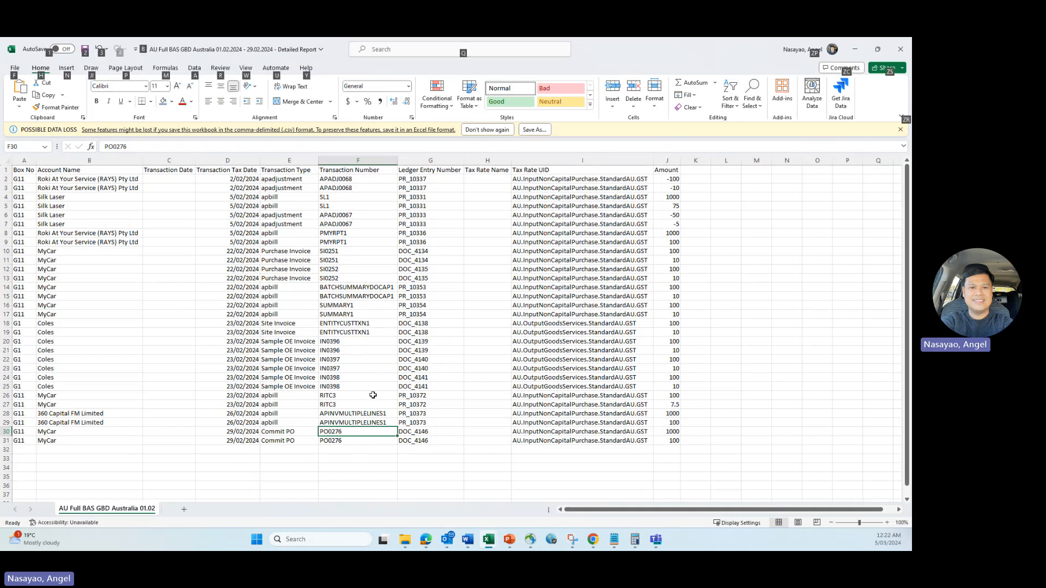
- Switch to Chrome and check the Do not capture GST option in the Commit PO transaction definition against the Commit PO transactions list
{"action": "key", "text": "alt+Tab"}
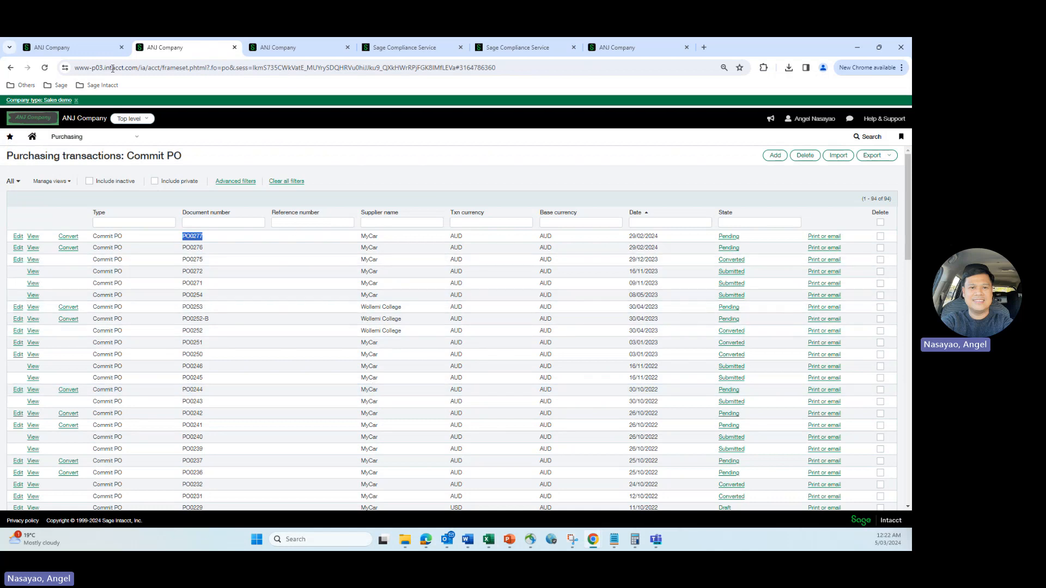
{"action": "left_click", "coordinate": [90, 48]}
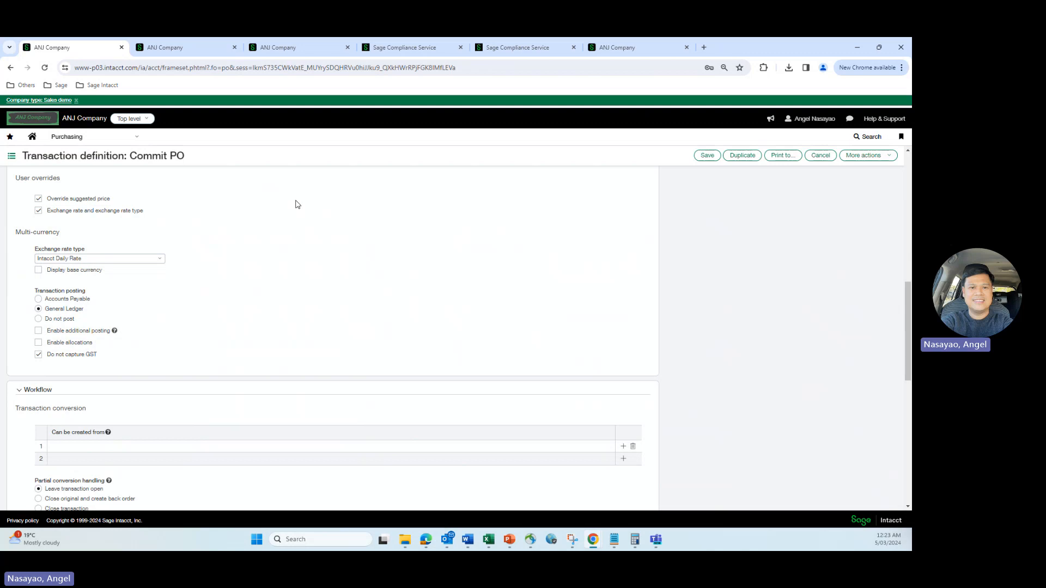
{"action": "left_click", "coordinate": [199, 49]}
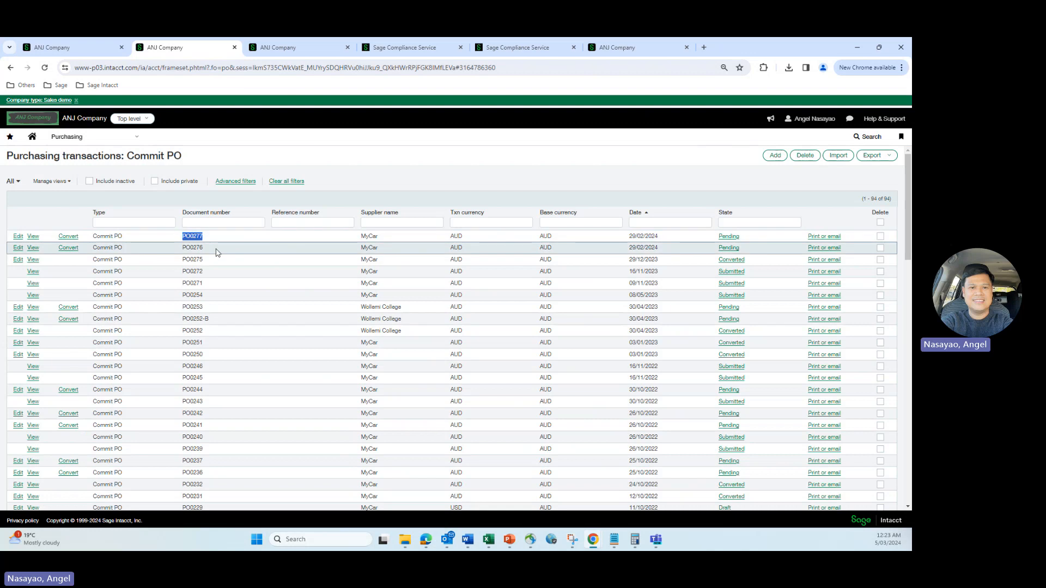
{"action": "left_click", "coordinate": [76, 47]}
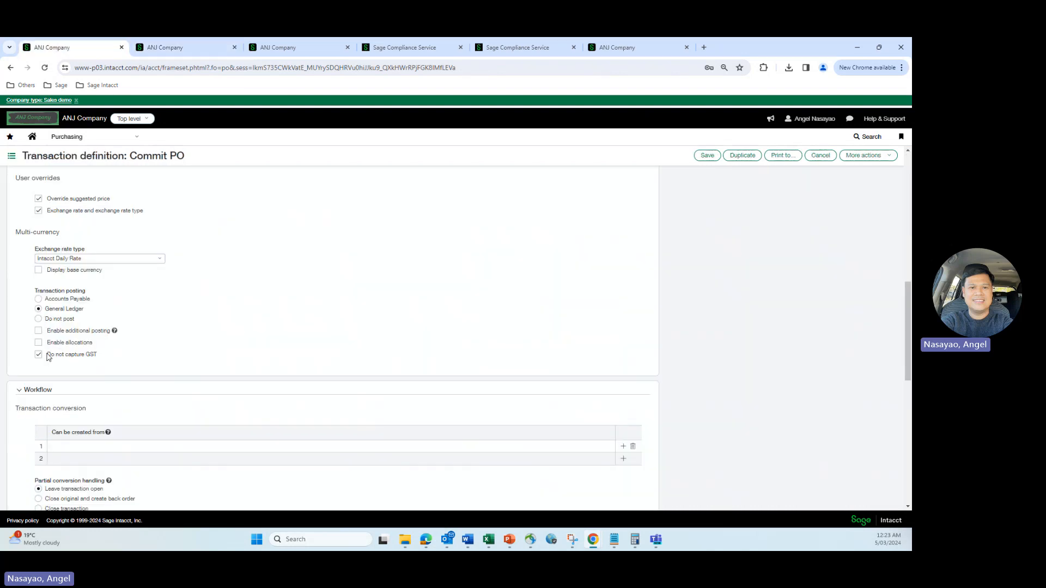
{"action": "left_click_drag", "start_coordinate": [49, 354], "coordinate": [107, 355]}
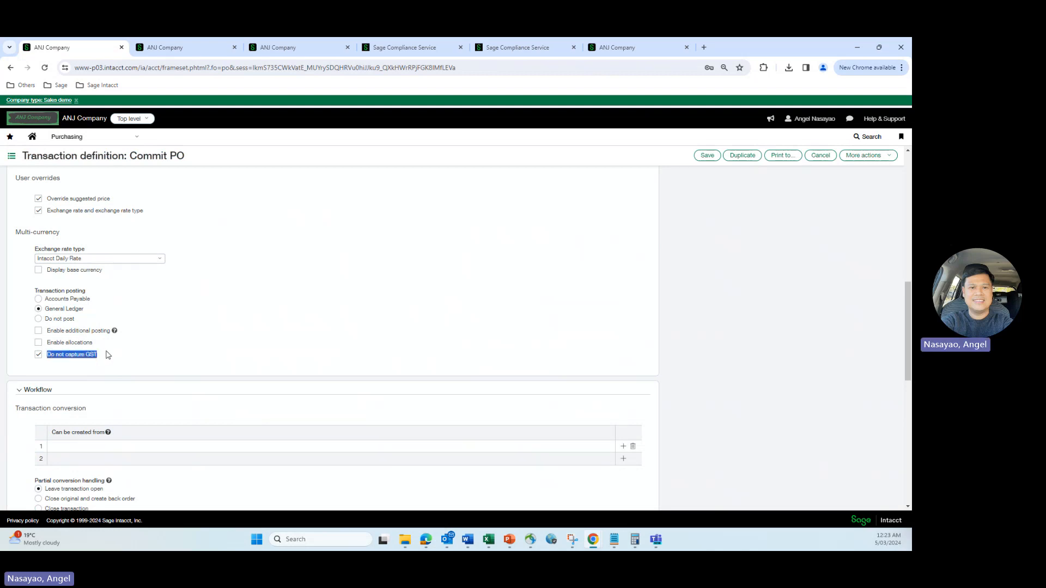
{"action": "left_click", "coordinate": [276, 316]}
- Examine the GST subtotal and transaction posting settings in the Commit PO definition and compare them with the Detailed Report in Excel
{"action": "scroll", "coordinate": [436, 218], "scroll_direction": "down", "scroll_amount": 4}
{"action": "scroll", "coordinate": [436, 224], "scroll_direction": "up", "scroll_amount": 6}
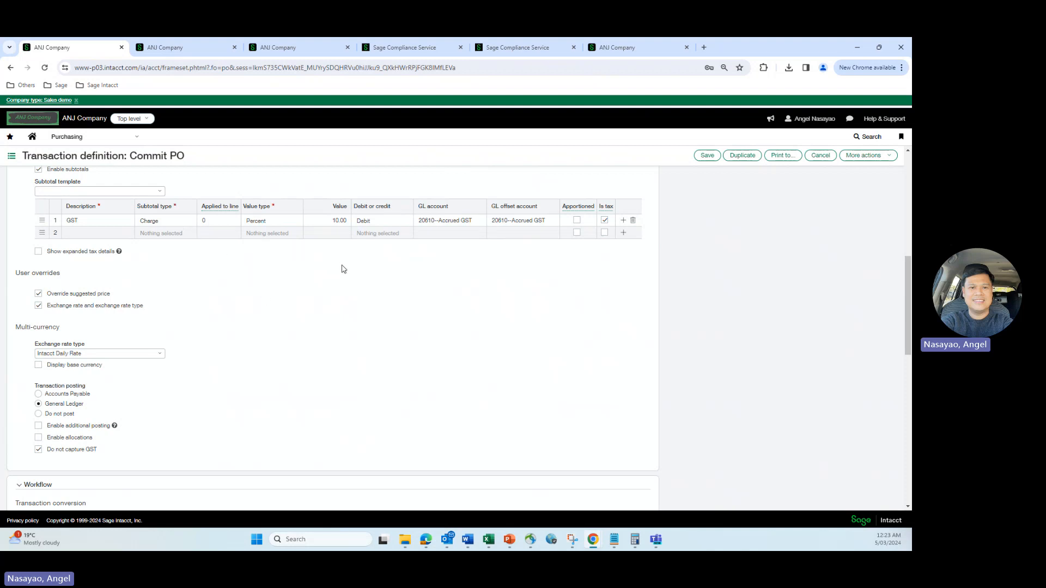
{"action": "scroll", "coordinate": [245, 253], "scroll_direction": "up", "scroll_amount": 1}
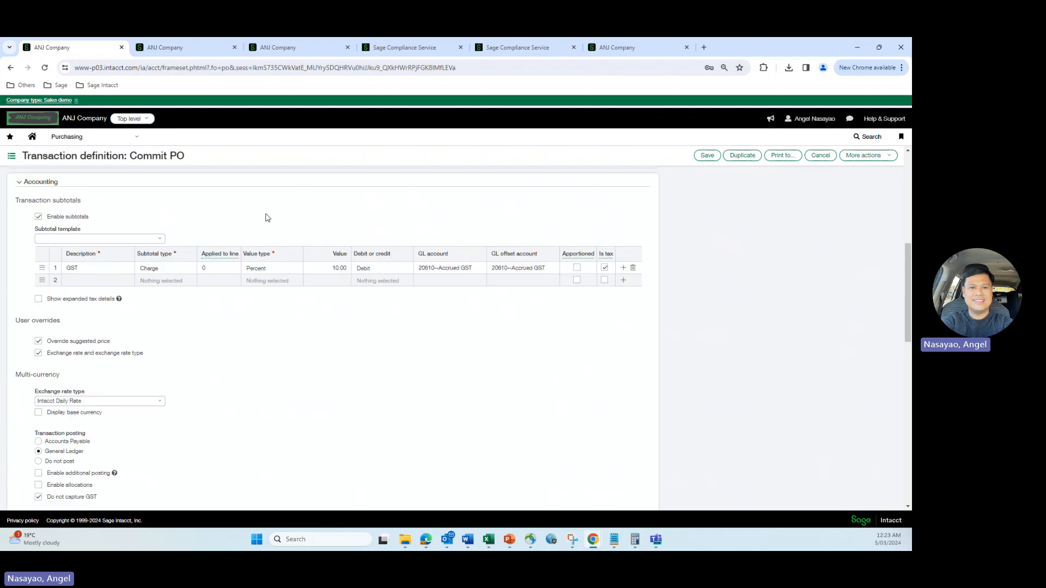
{"action": "mouse_move", "coordinate": [202, 267]}
{"action": "key", "text": "alt+Tab"}
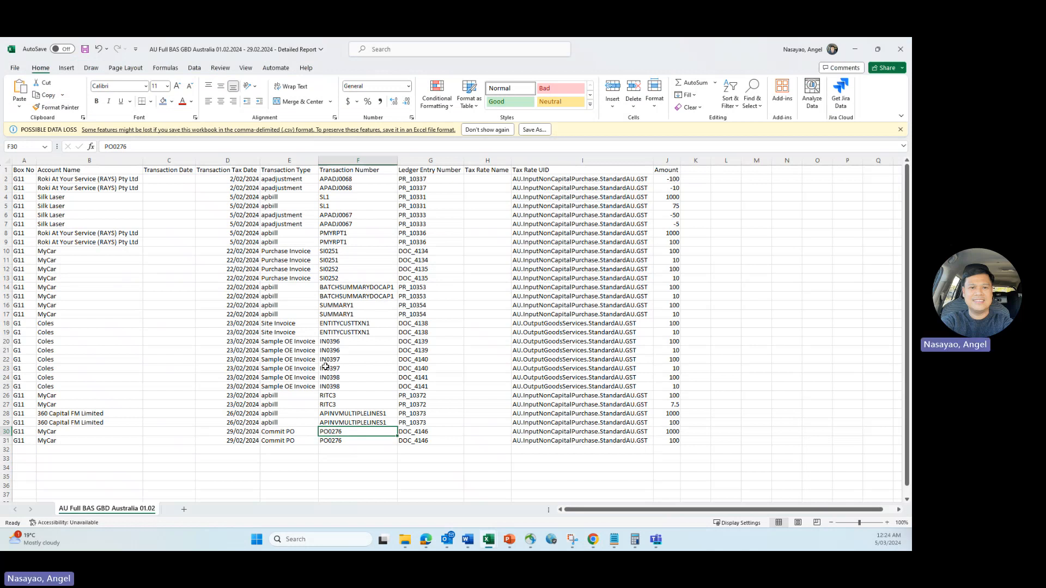
{"action": "key", "text": "alt+Tab"}
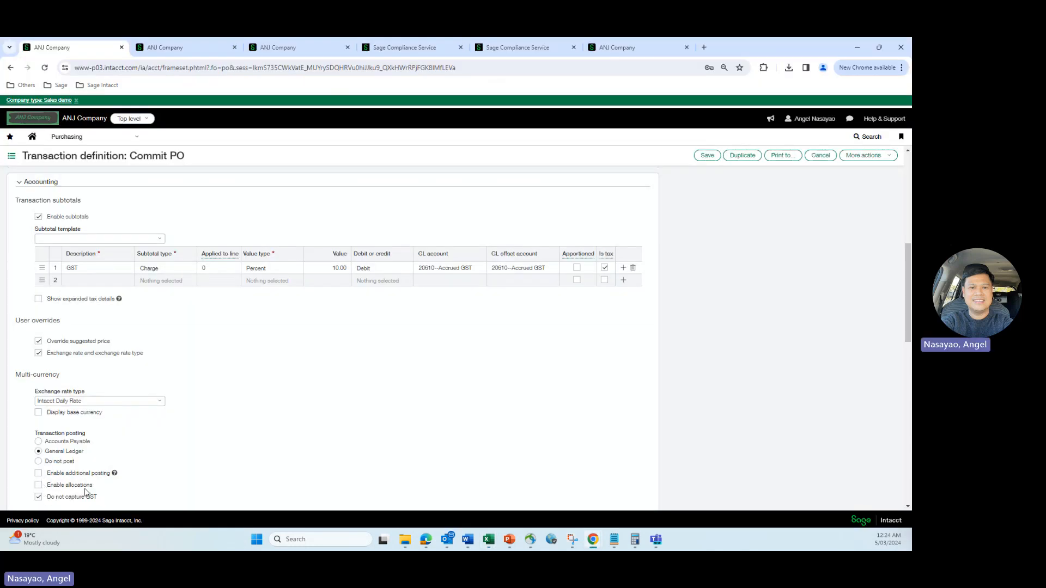